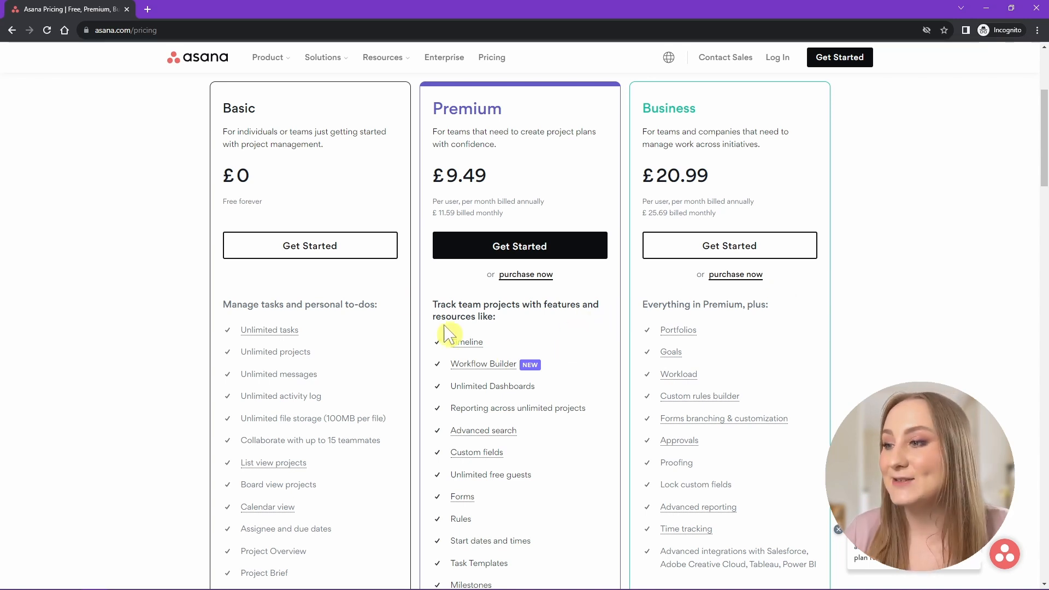
# Sign up with a work email, stay on the free Basic plan, and pick Marketing as your work.
pyautogui.click(328, 253)
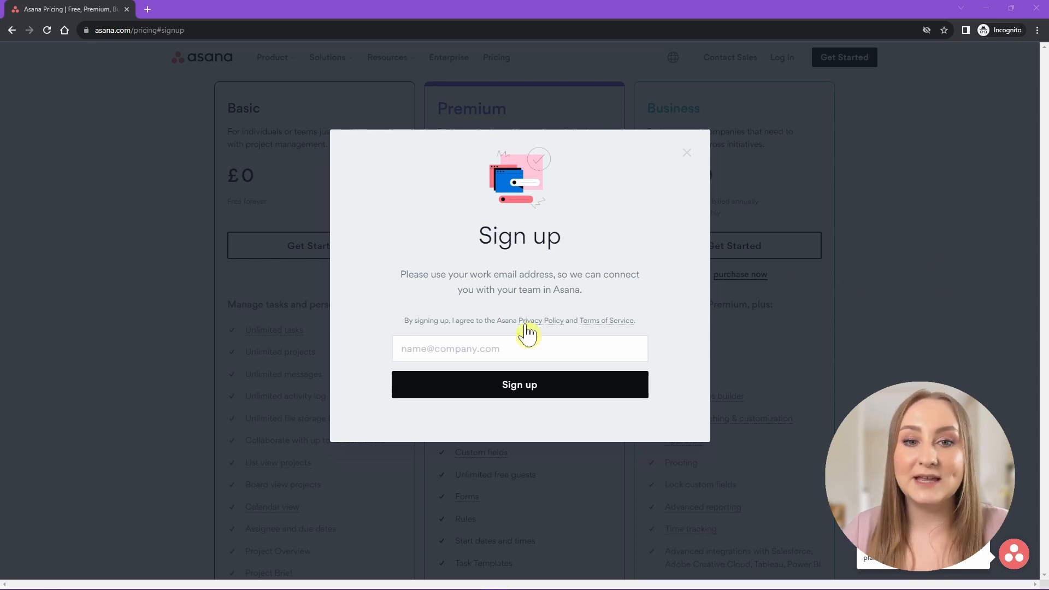
pyautogui.click(475, 348)
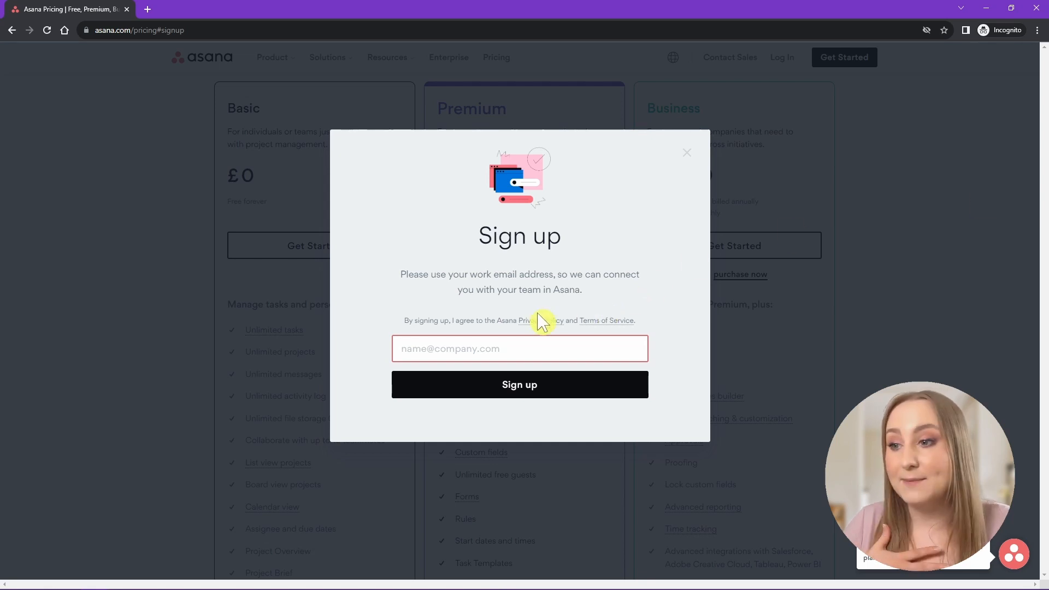
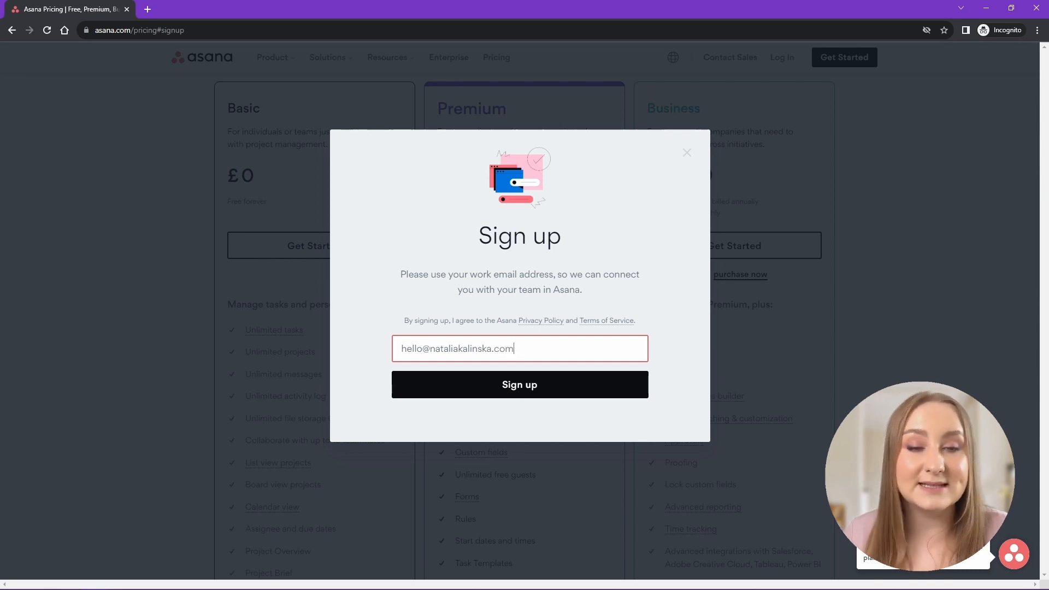
pyautogui.click(518, 392)
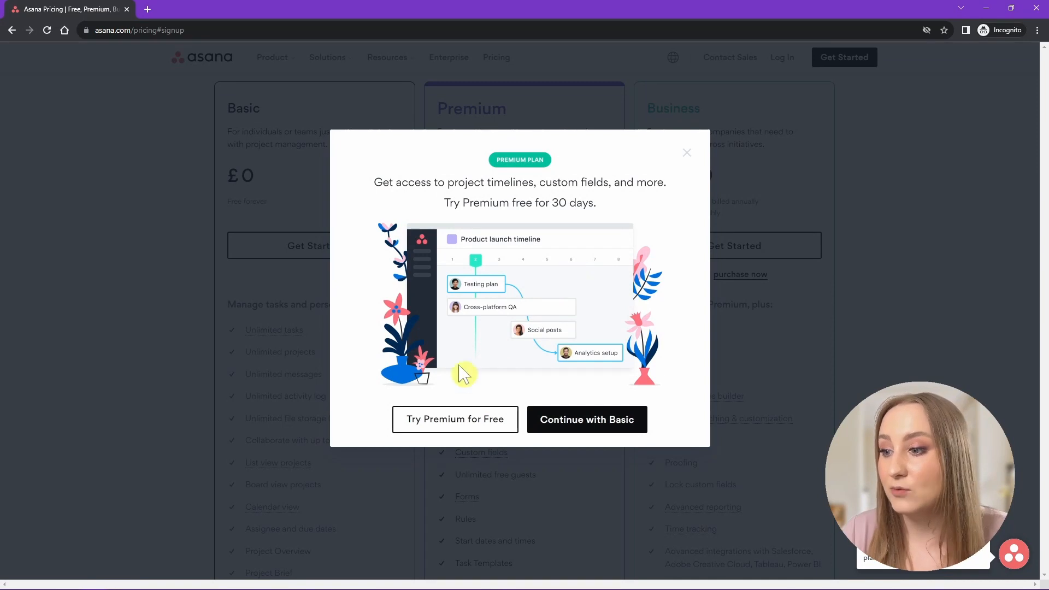
pyautogui.click(576, 437)
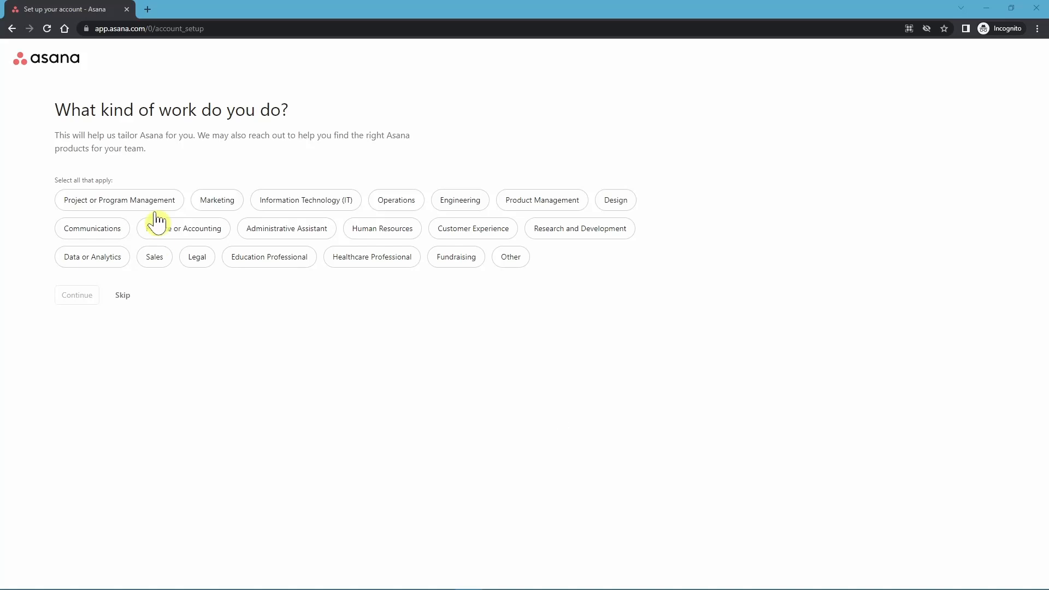
pyautogui.click(212, 205)
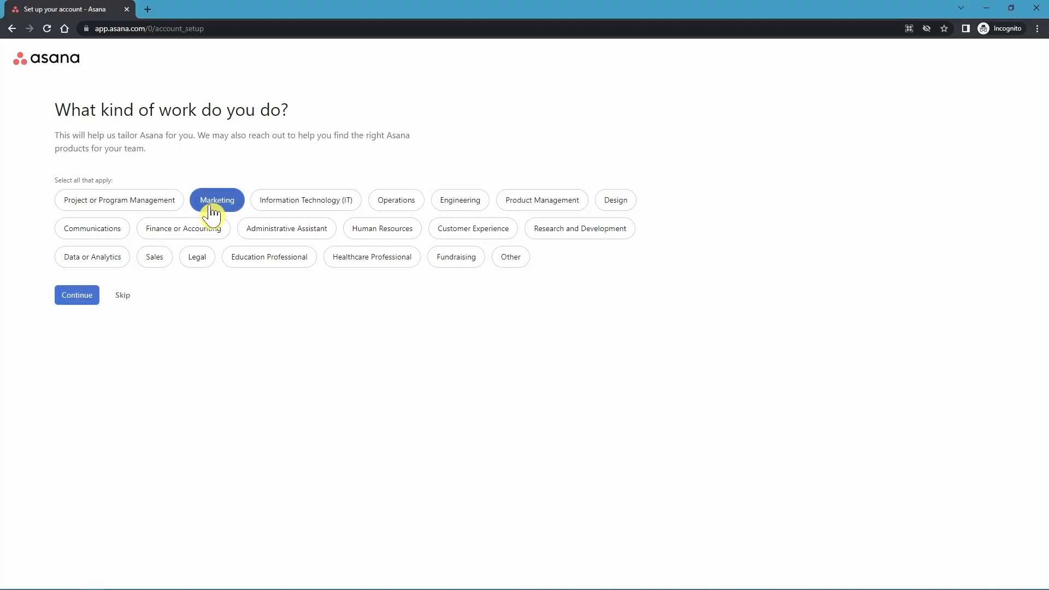
# Add Product Management, Project or Program Management and Sales as work areas, then continue past the main objective.
pyautogui.click(518, 207)
pyautogui.click(135, 207)
pyautogui.click(161, 260)
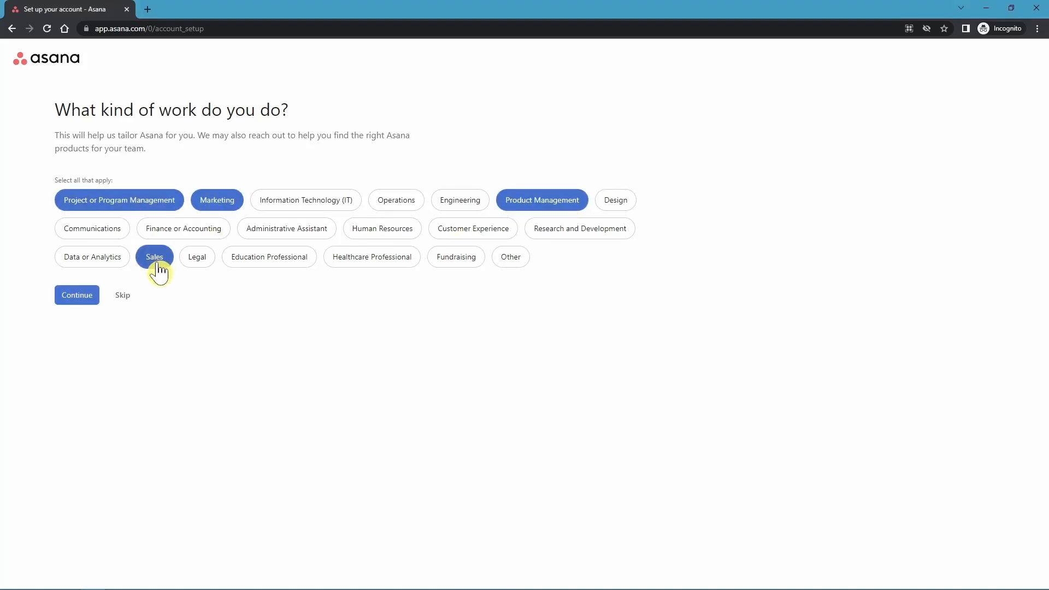
pyautogui.click(76, 296)
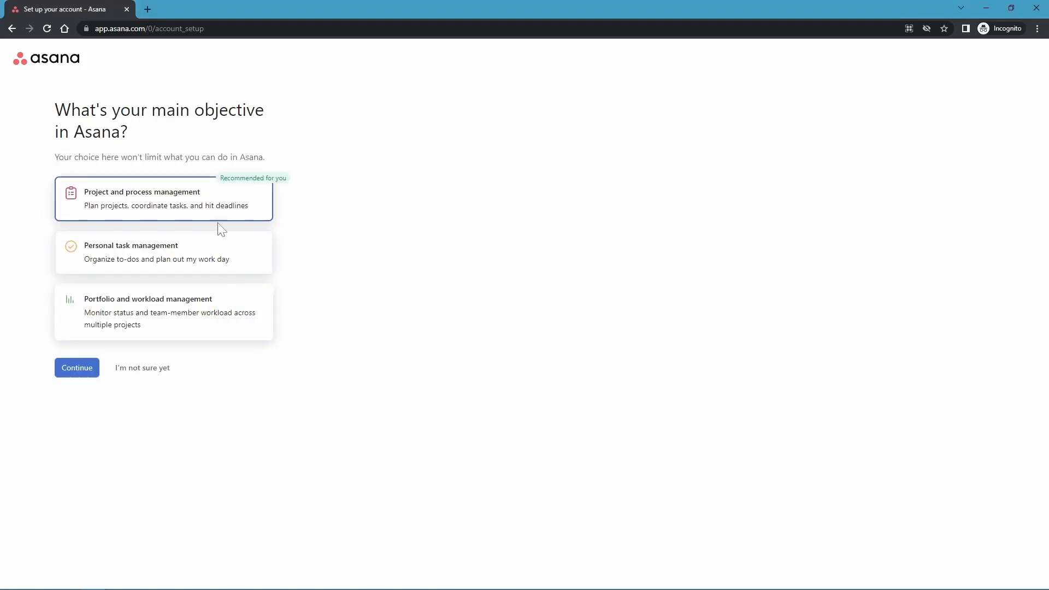
pyautogui.click(71, 371)
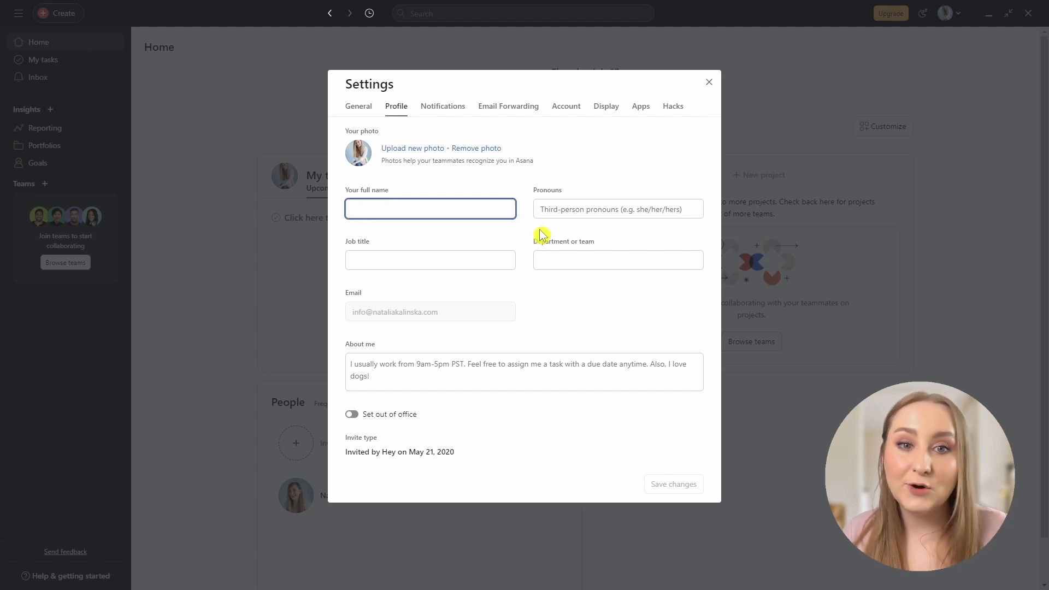
# Enter your first name as the profile's full name and view the Display settings.
pyautogui.write('Amelia')
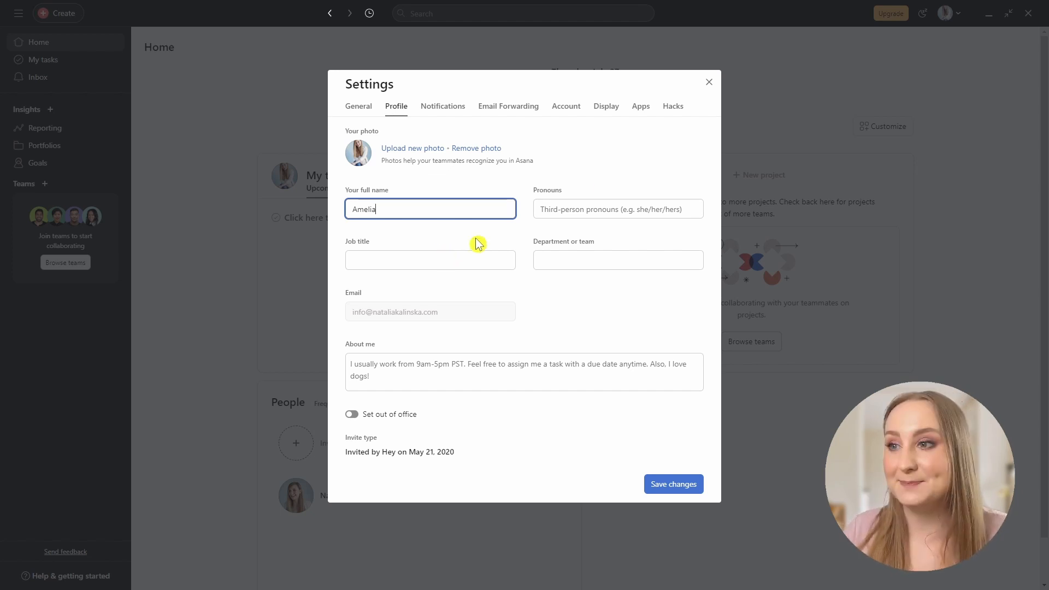
pyautogui.click(606, 107)
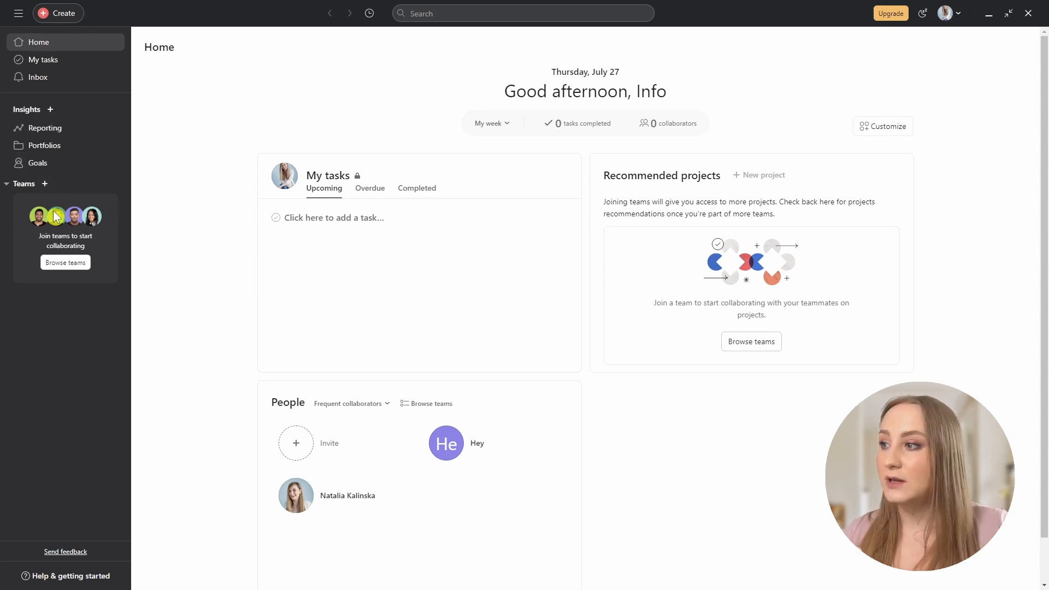
# Start a new team named 'Admin' and search for a teammate by name under Members.
pyautogui.click(46, 186)
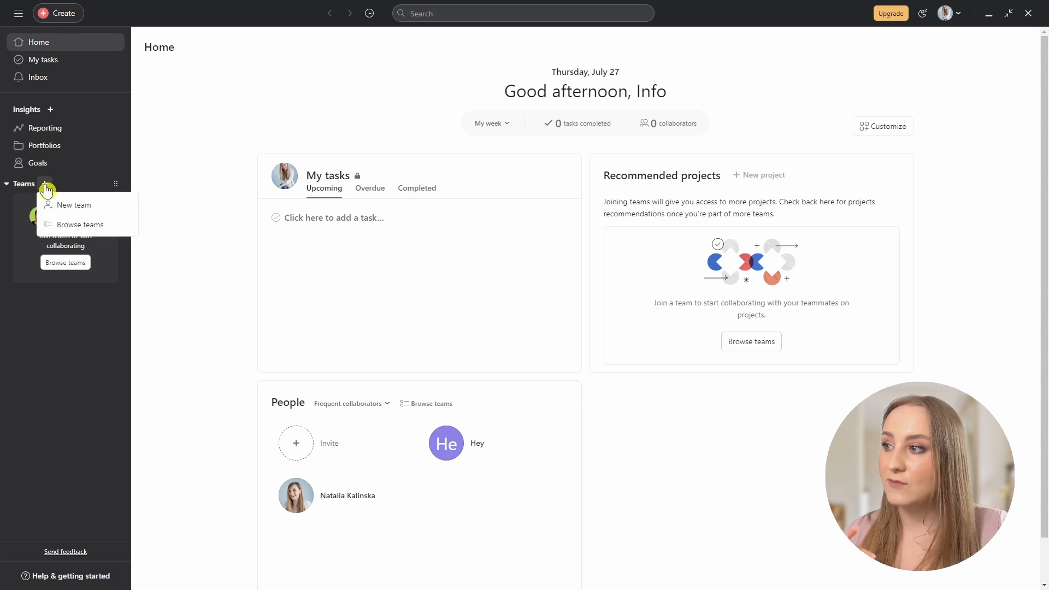
pyautogui.click(72, 210)
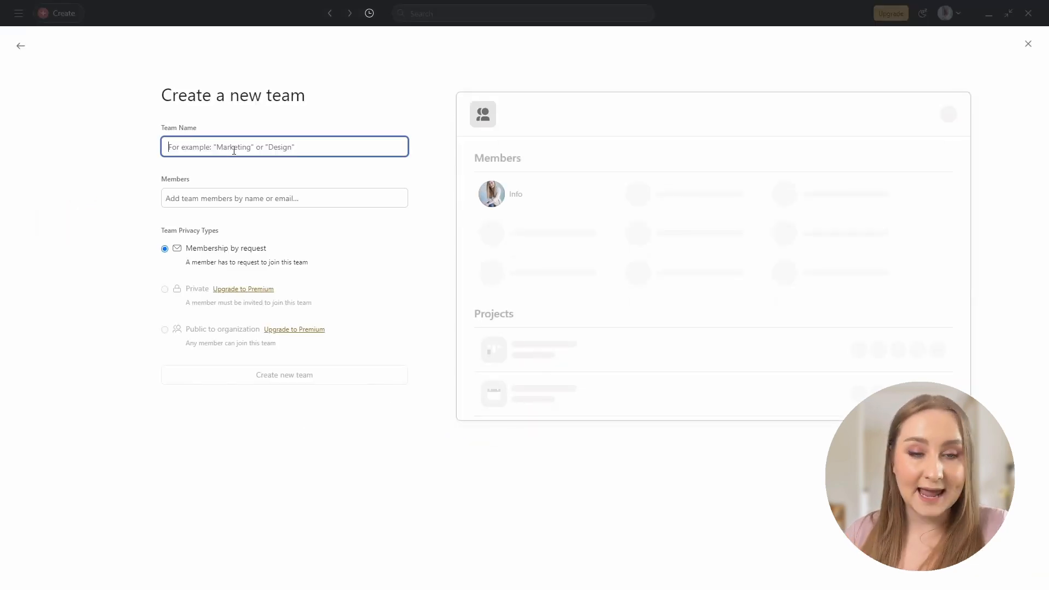
pyautogui.write('Admin')
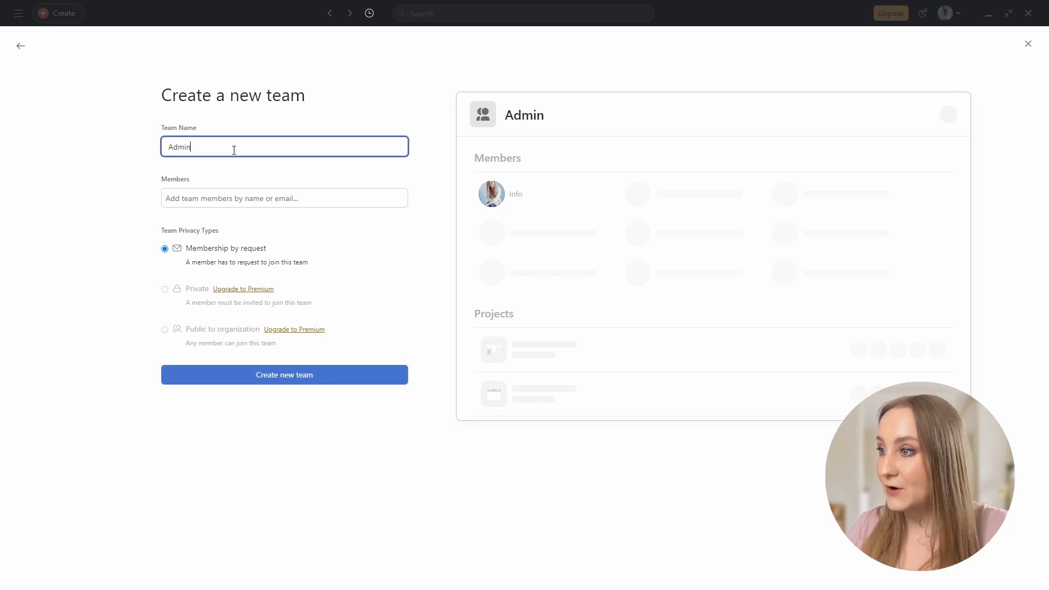
pyautogui.click(195, 198)
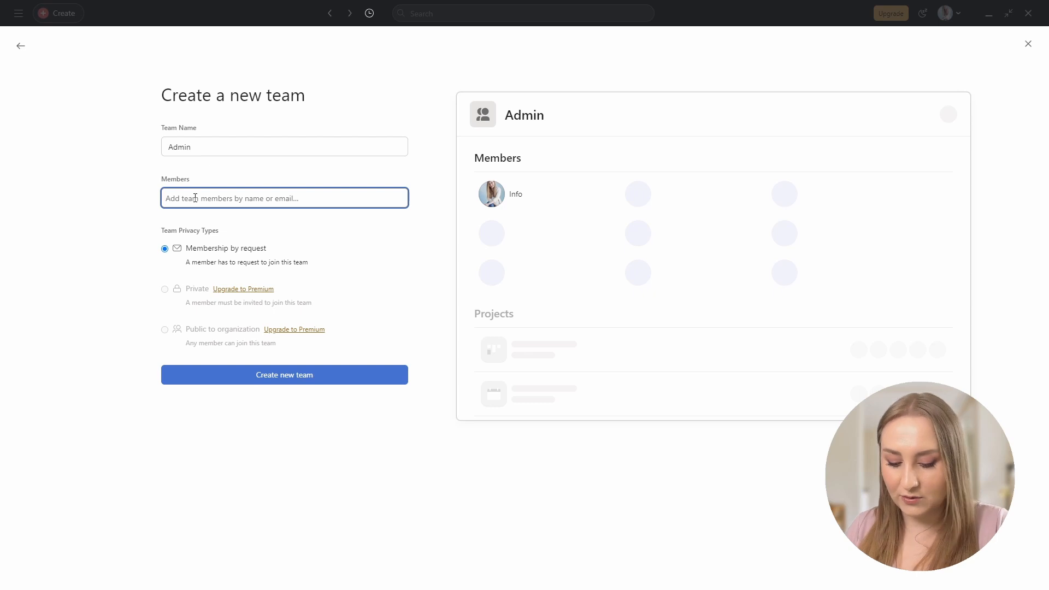
pyautogui.write('natalia')
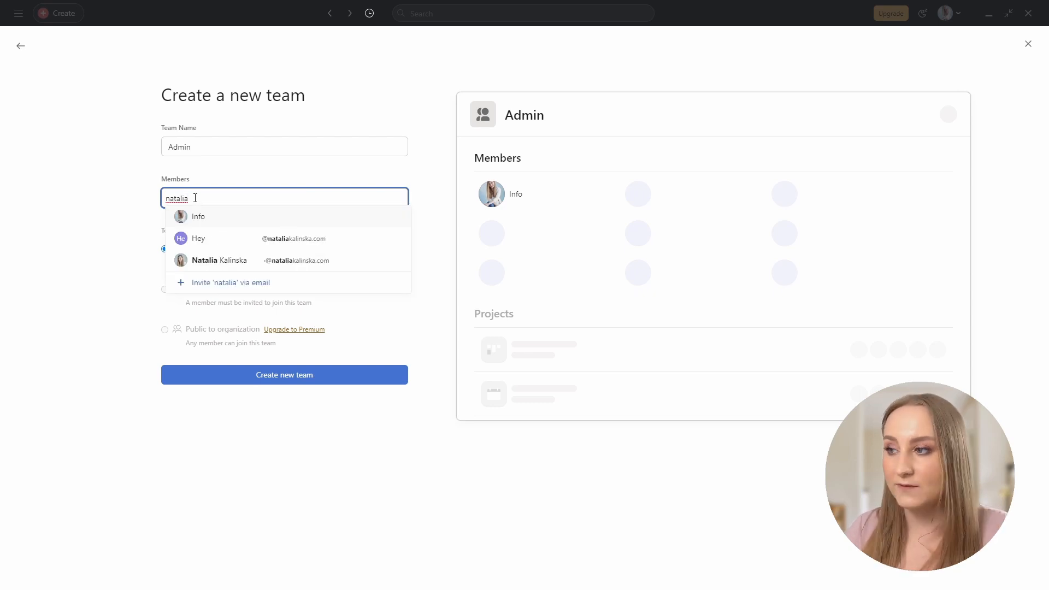
# Add the suggested teammate as a member and create the Admin team.
pyautogui.click(228, 262)
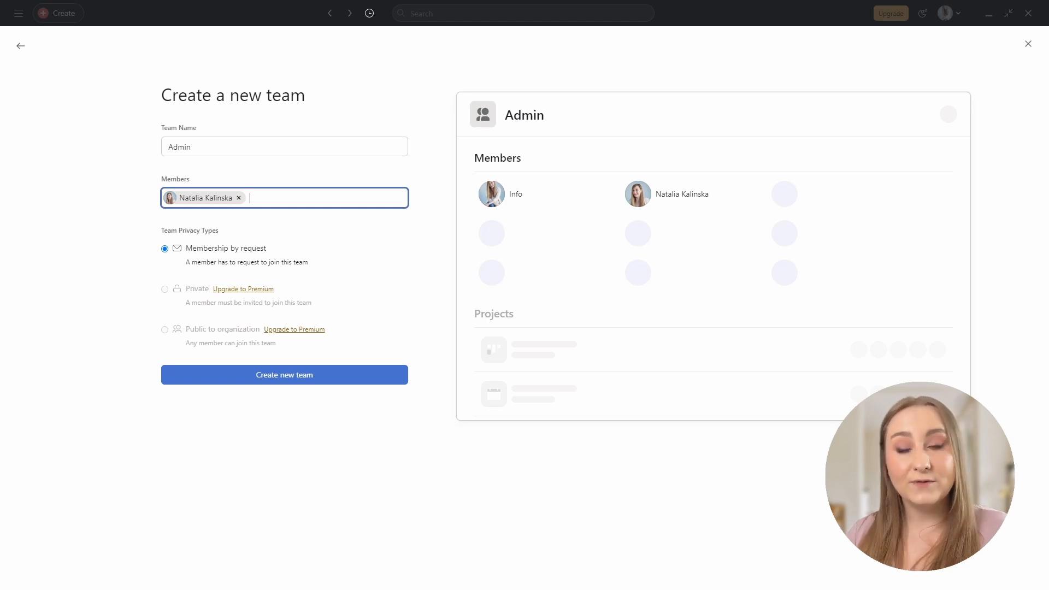
pyautogui.click(259, 384)
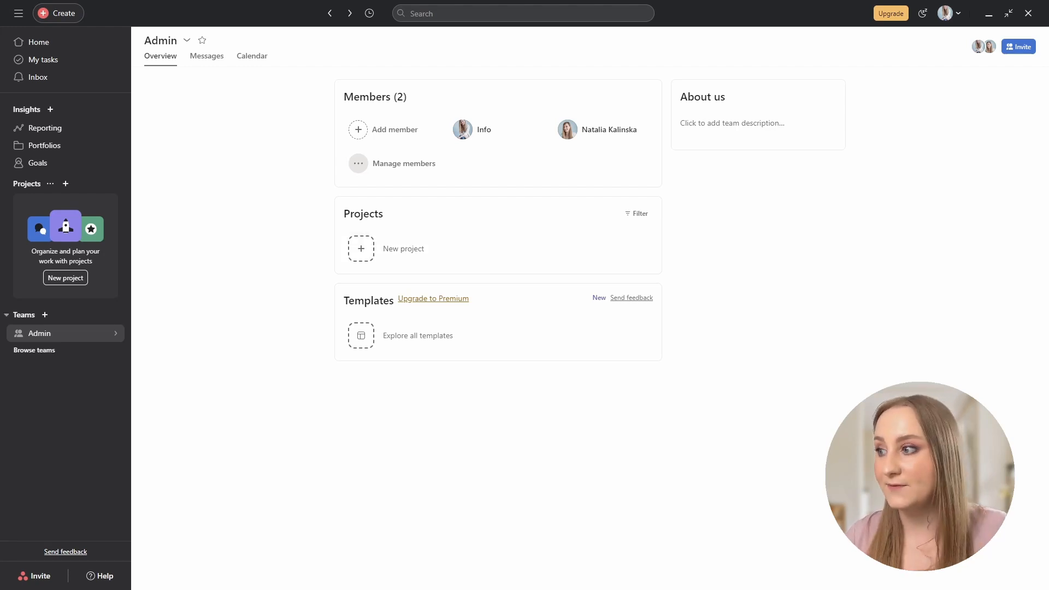
# Start a new Admin team project from a template.
pyautogui.moveTo(115, 333)
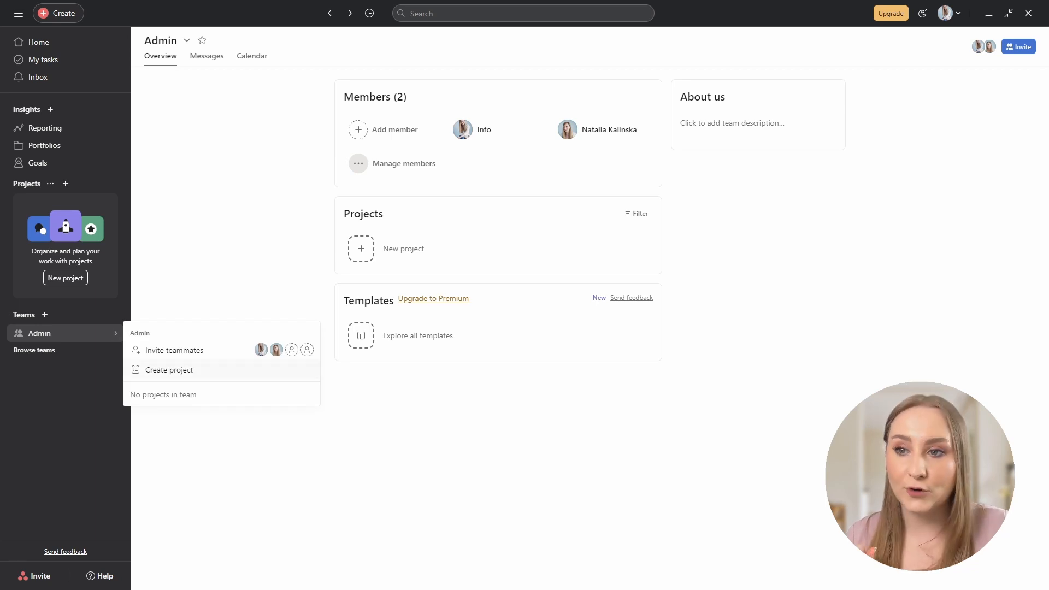
pyautogui.click(169, 371)
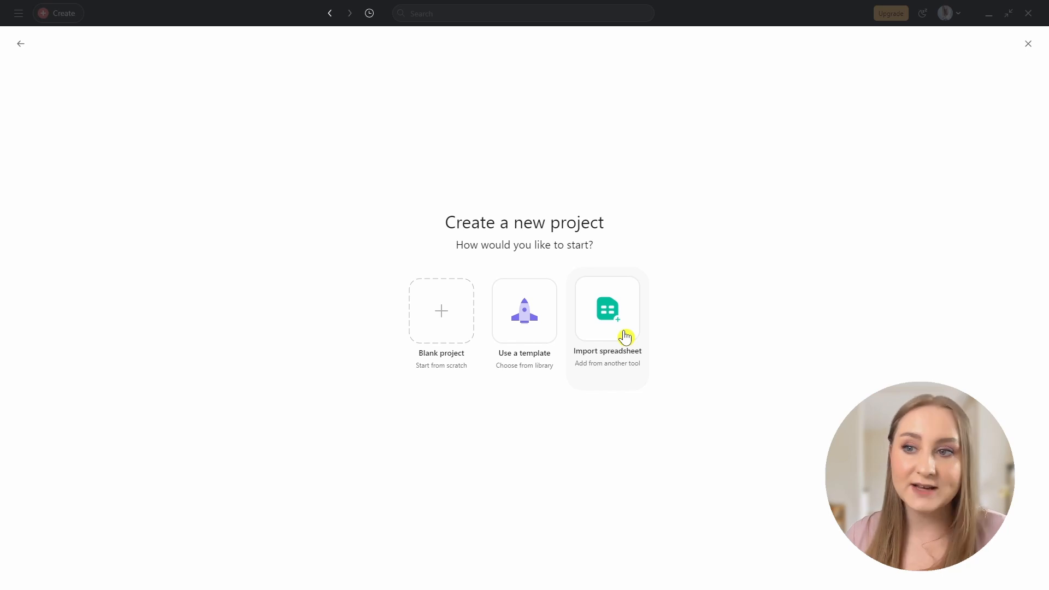
pyautogui.click(534, 332)
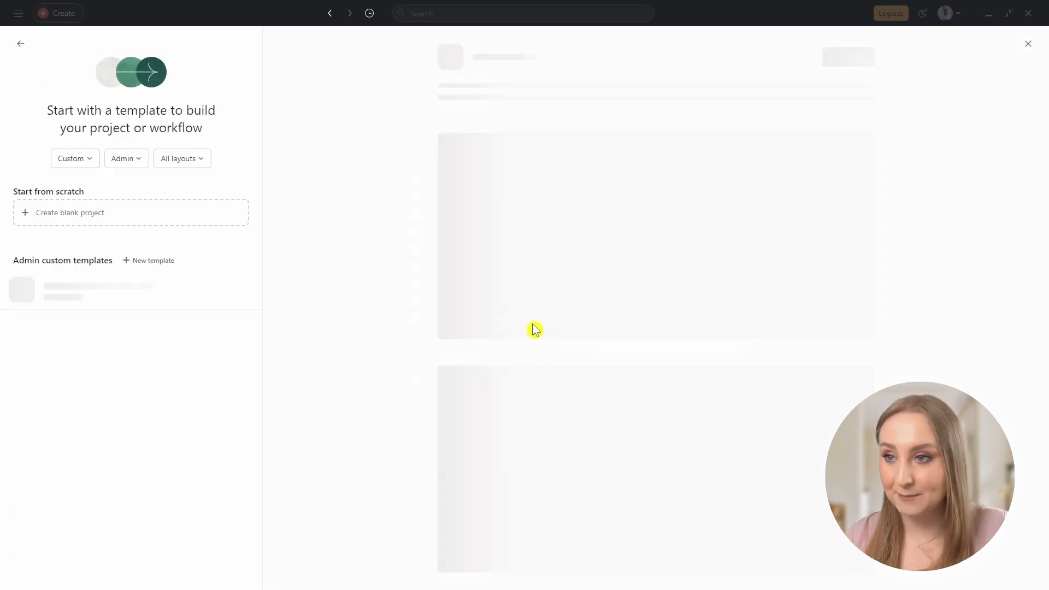
# Show templates of all types and preview the 1:1 Meeting Agenda template.
pyautogui.click(80, 162)
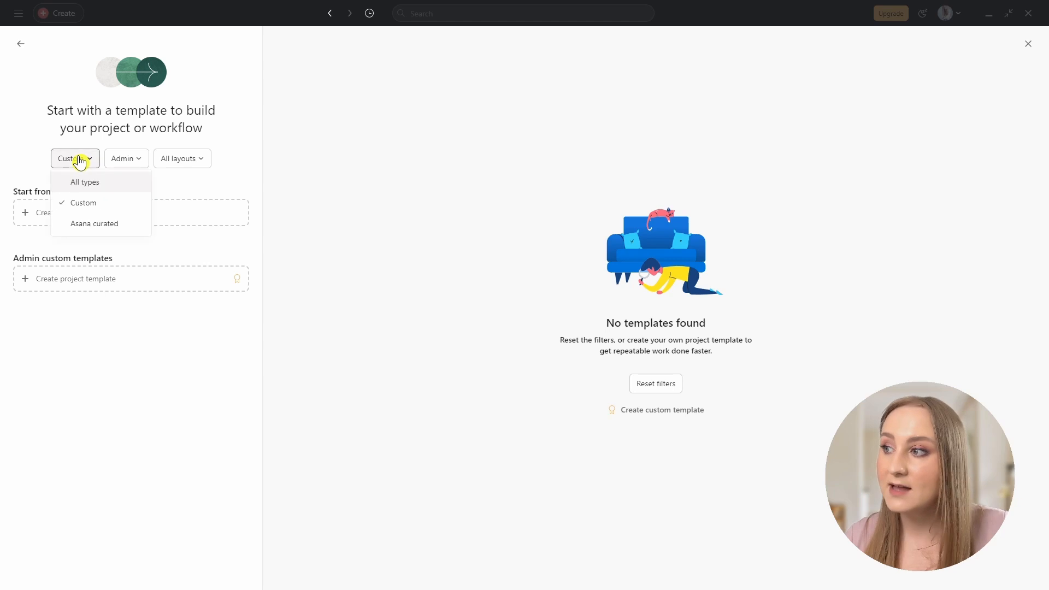
pyautogui.click(97, 187)
pyautogui.scroll(-6, 20, 213)
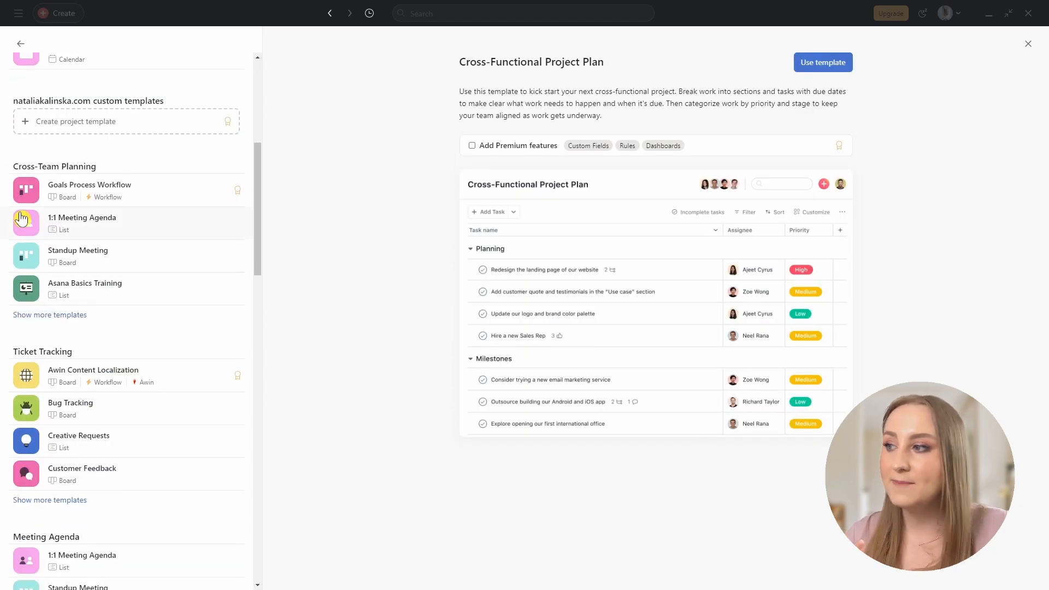
pyautogui.click(21, 219)
pyautogui.scroll(-2, 140, 241)
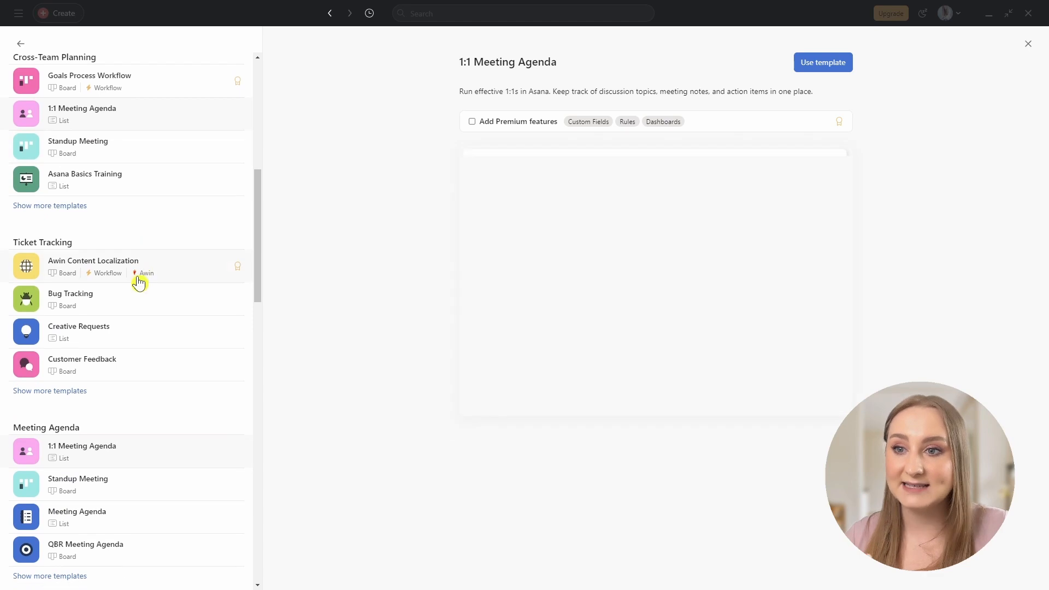
pyautogui.scroll(-2, 139, 282)
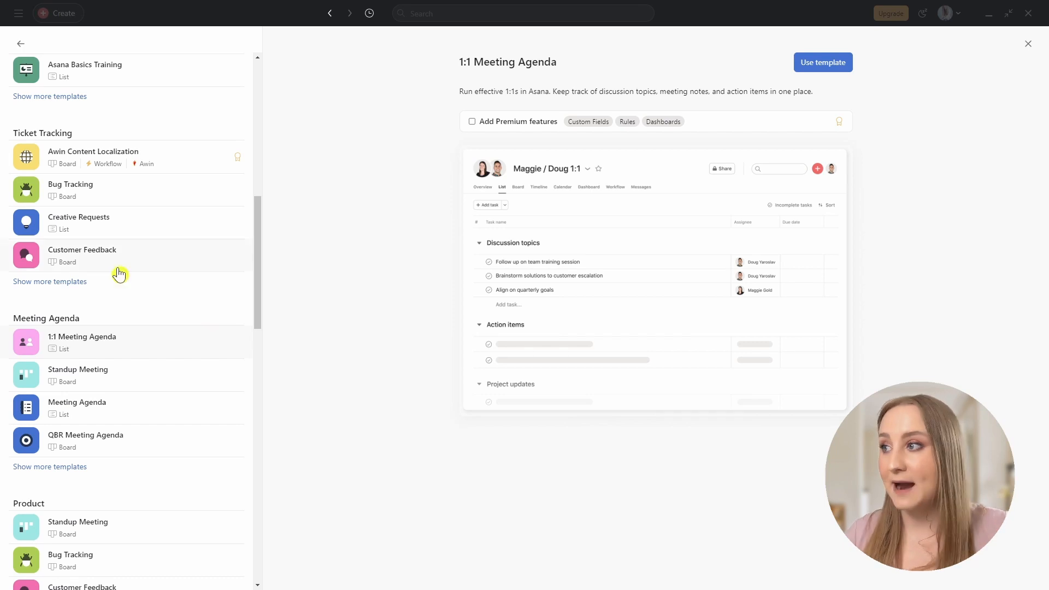
pyautogui.scroll(10, 86, 175)
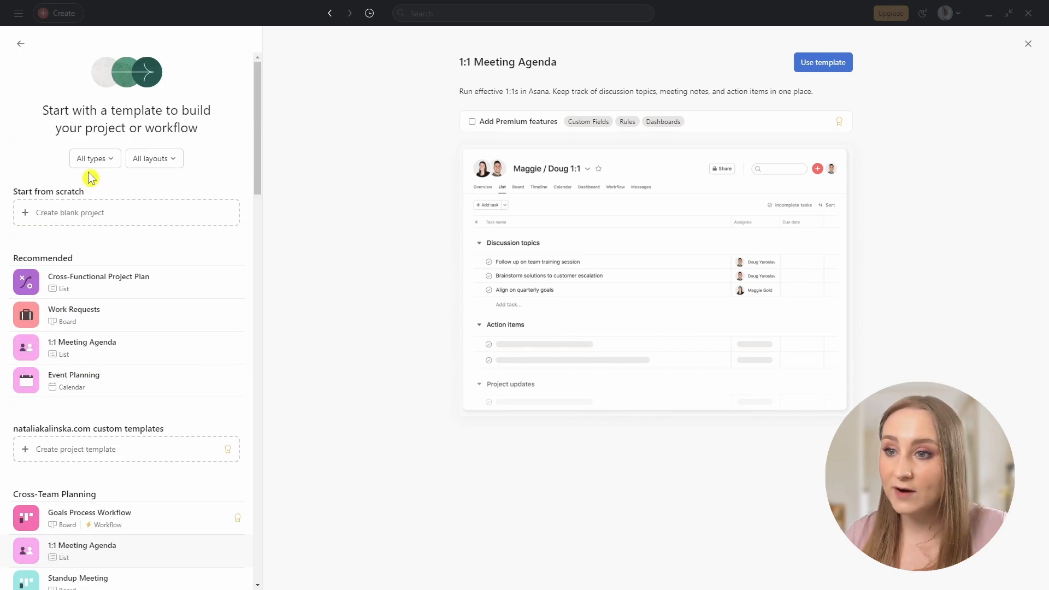
# Create a blank project 'Weekly Planning', public to team, with Board as the default view.
pyautogui.click(95, 214)
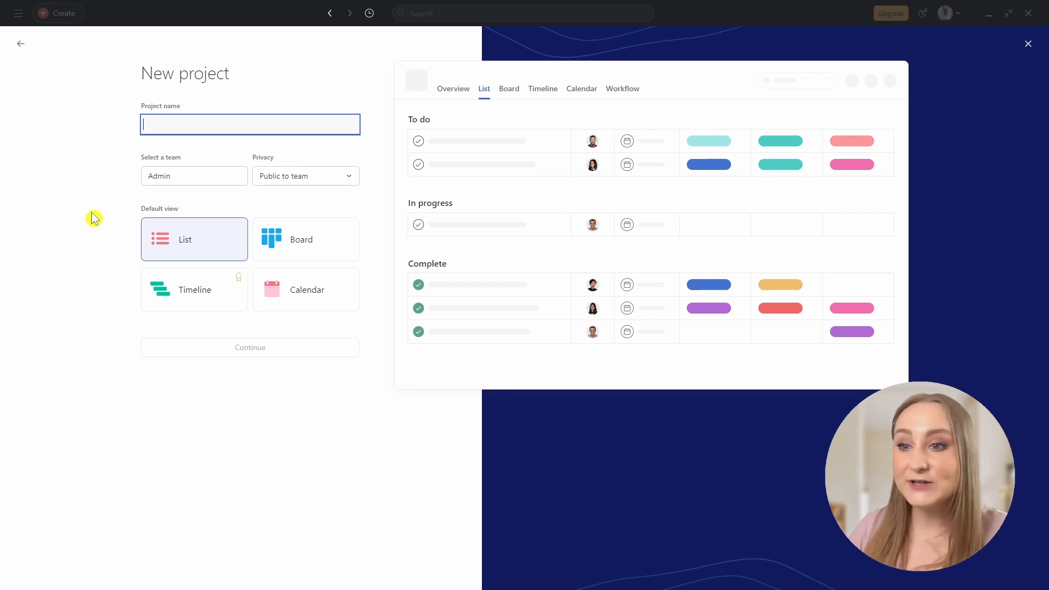
pyautogui.write('Weekly P')
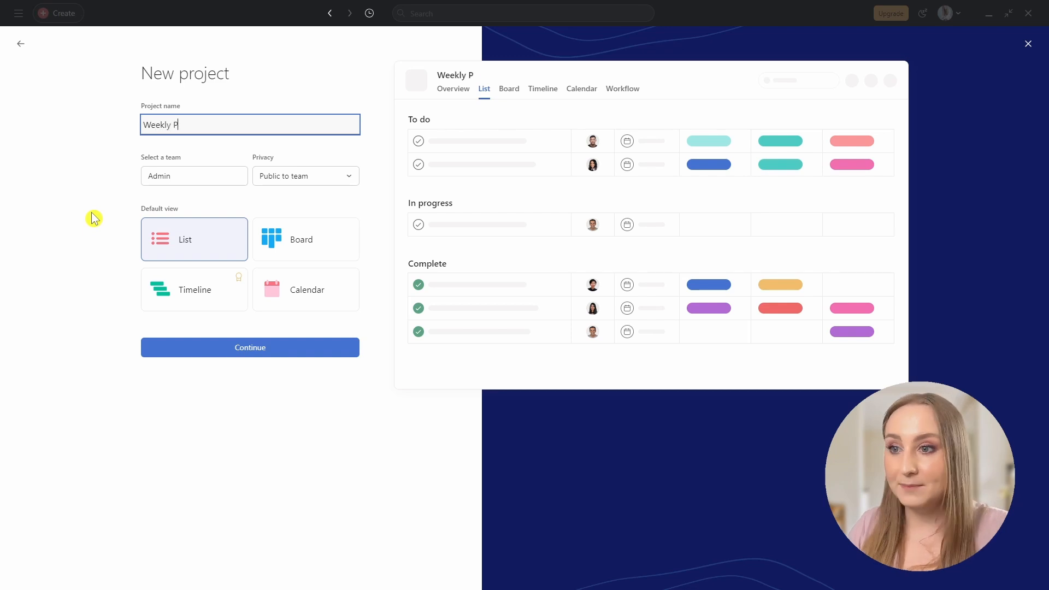
pyautogui.write('lanning')
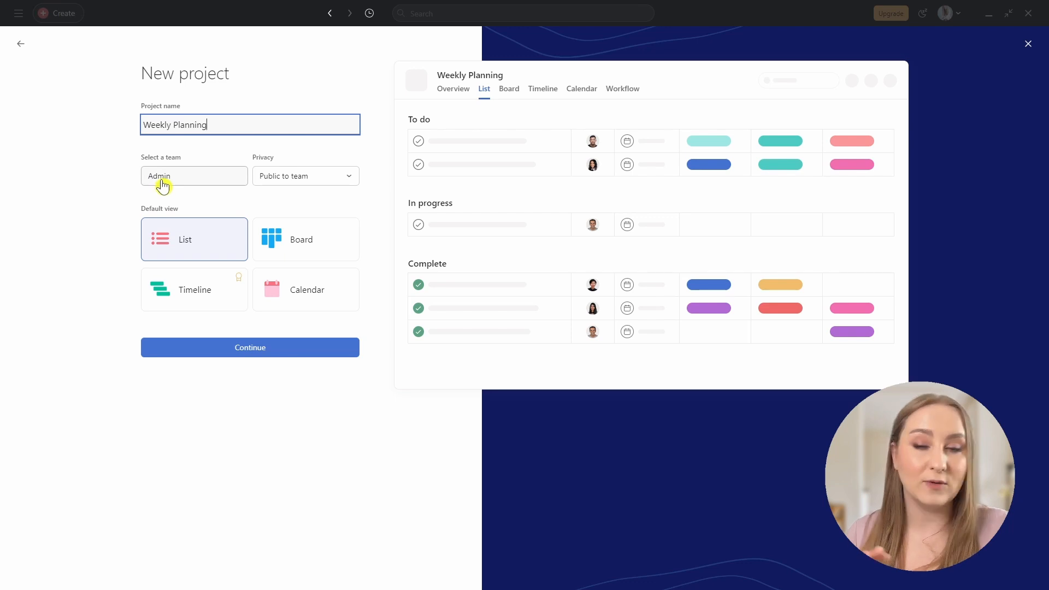
pyautogui.click(301, 189)
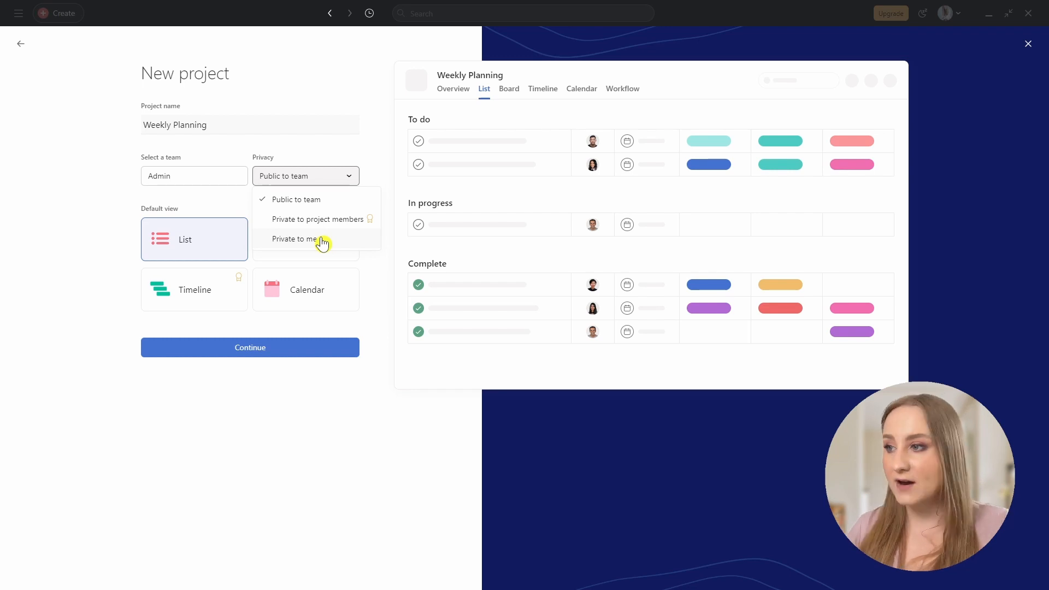
pyautogui.click(341, 95)
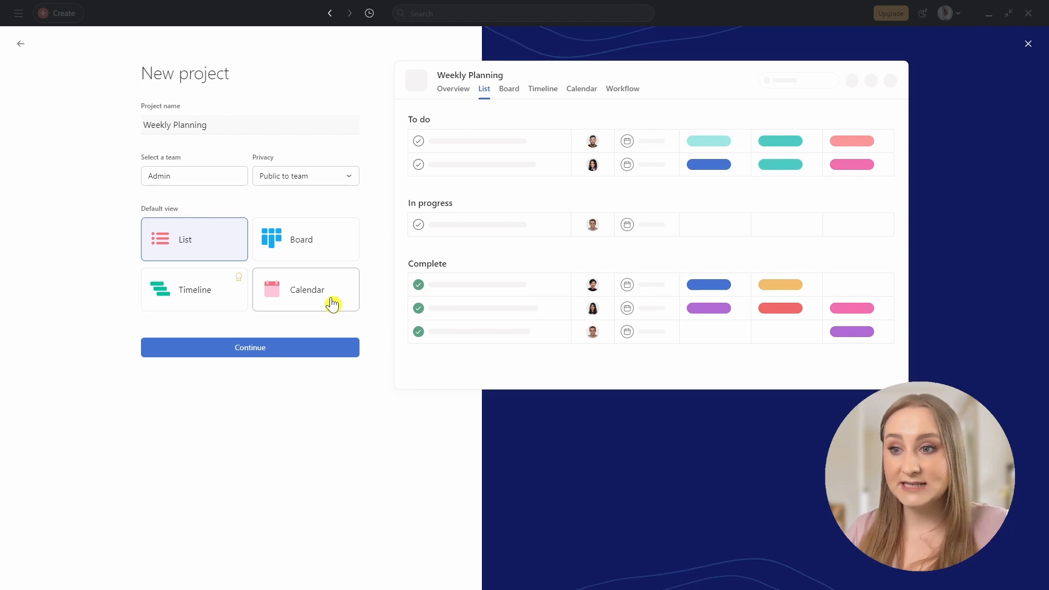
pyautogui.click(300, 240)
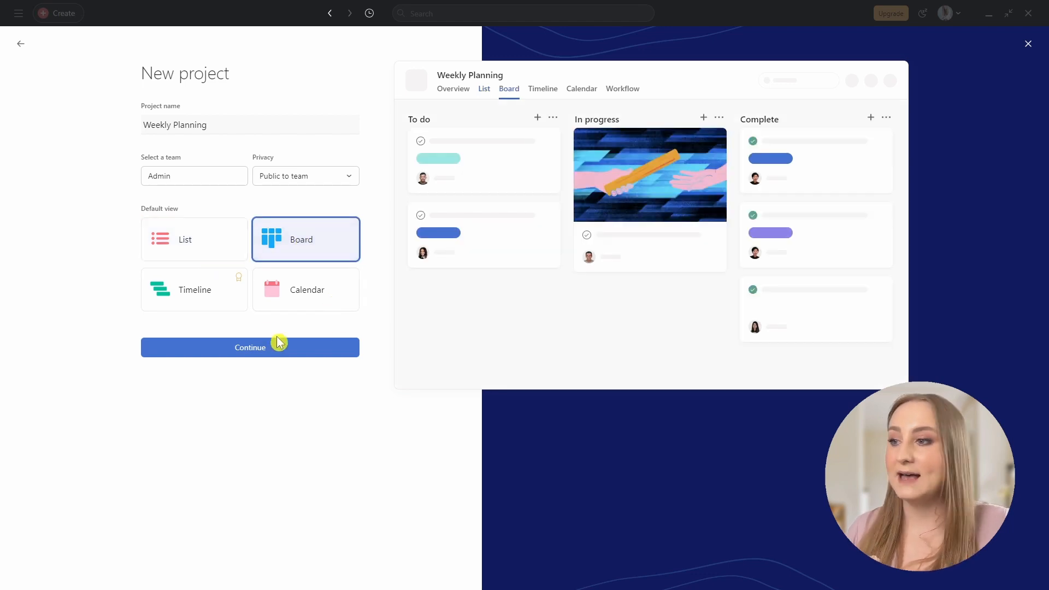
pyautogui.click(270, 353)
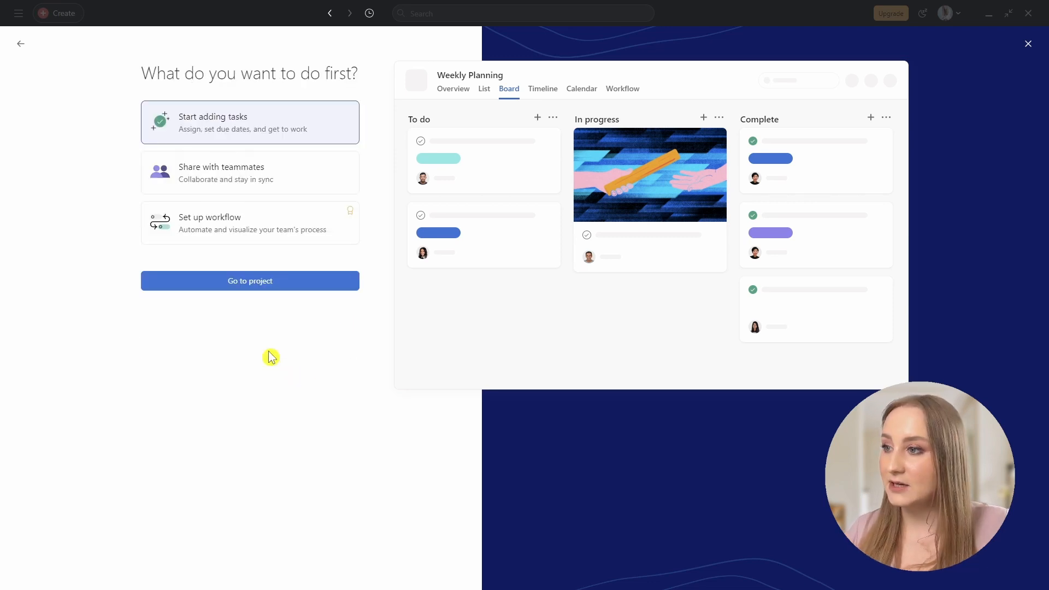
# Open Weekly Planning, give it a light teal calendar icon, and add it to Starred.
pyautogui.click(270, 282)
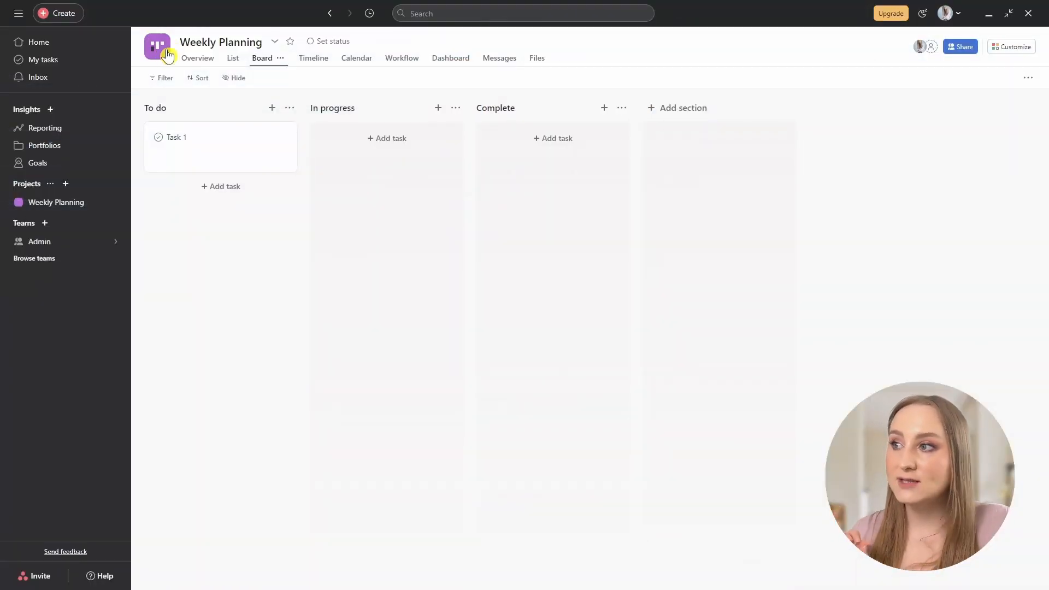
pyautogui.click(158, 52)
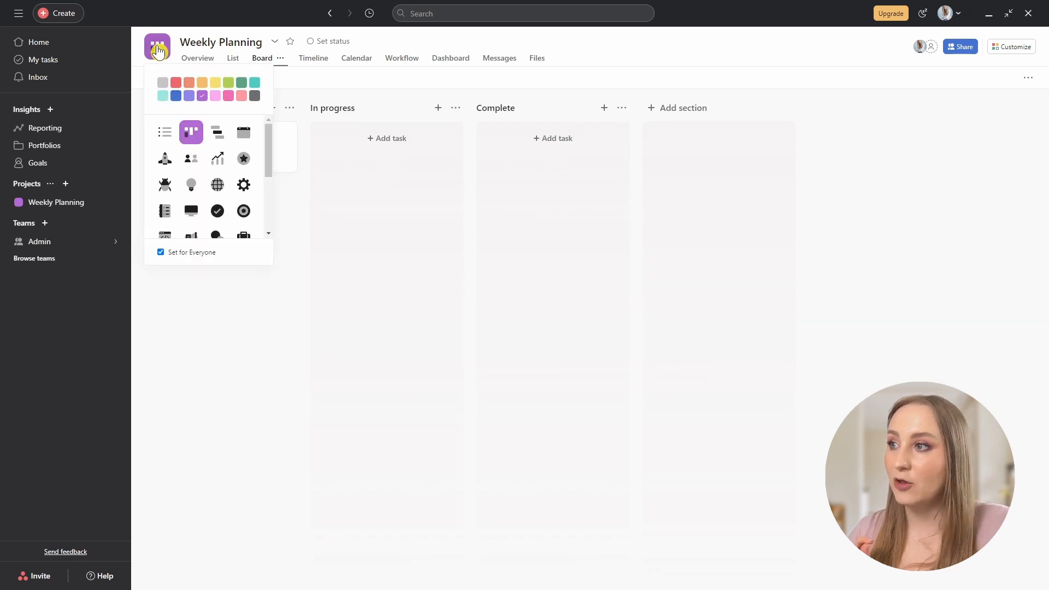
pyautogui.click(163, 97)
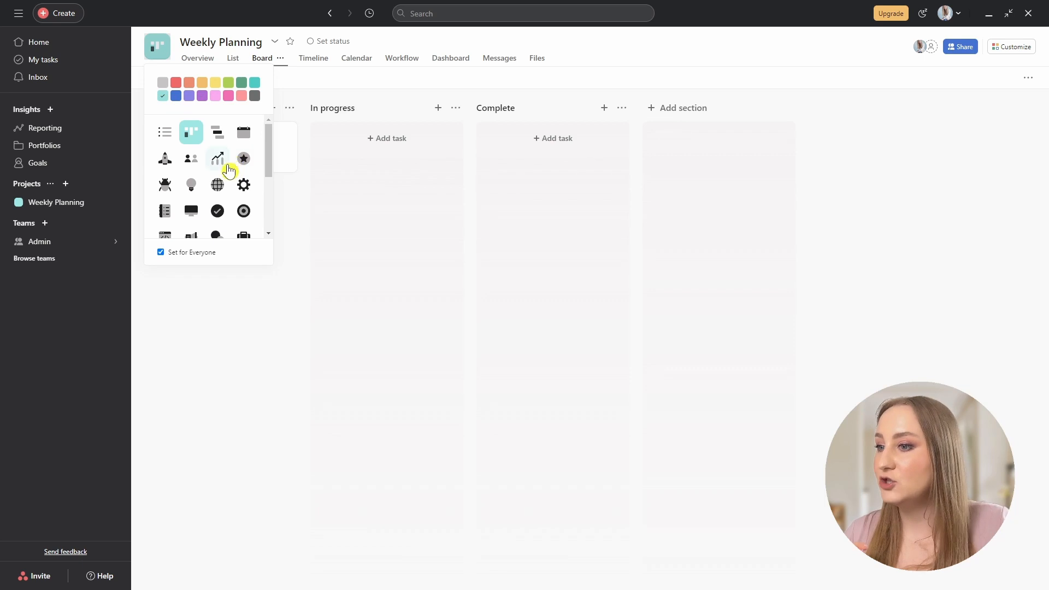
pyautogui.click(244, 140)
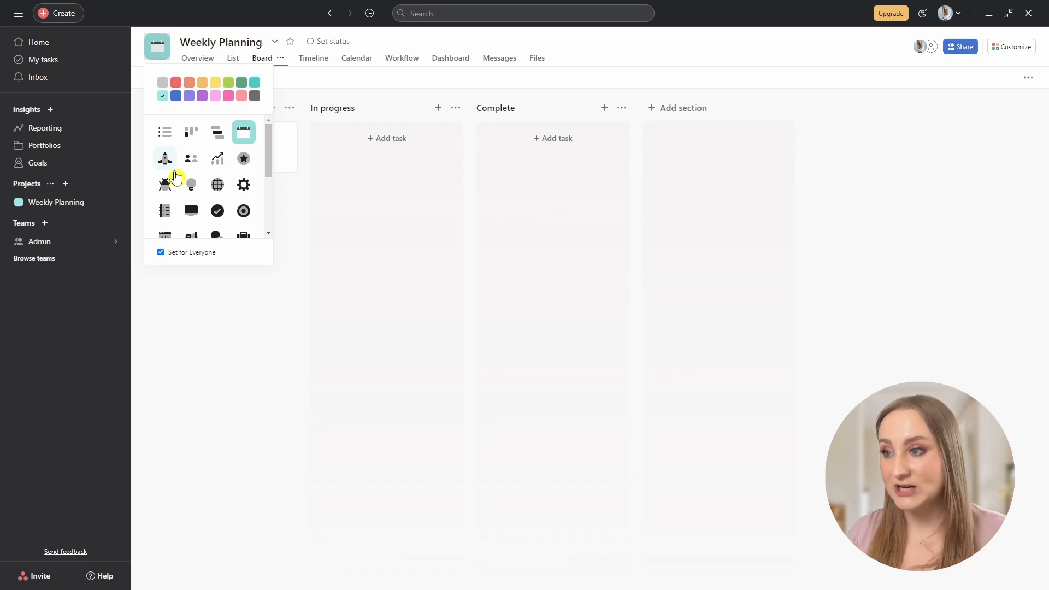
pyautogui.click(292, 48)
pyautogui.click(290, 46)
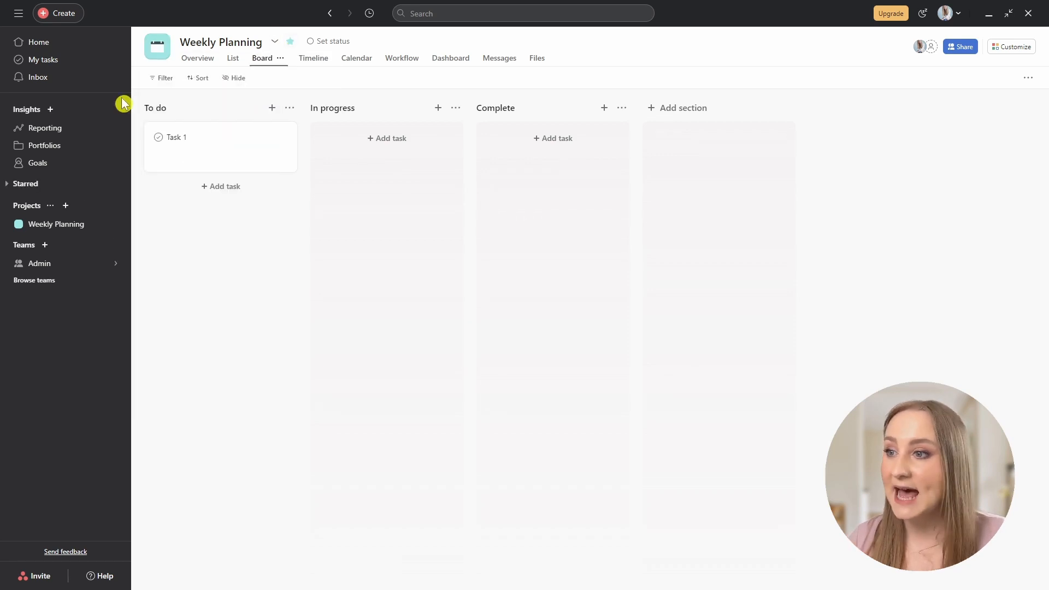
pyautogui.click(7, 186)
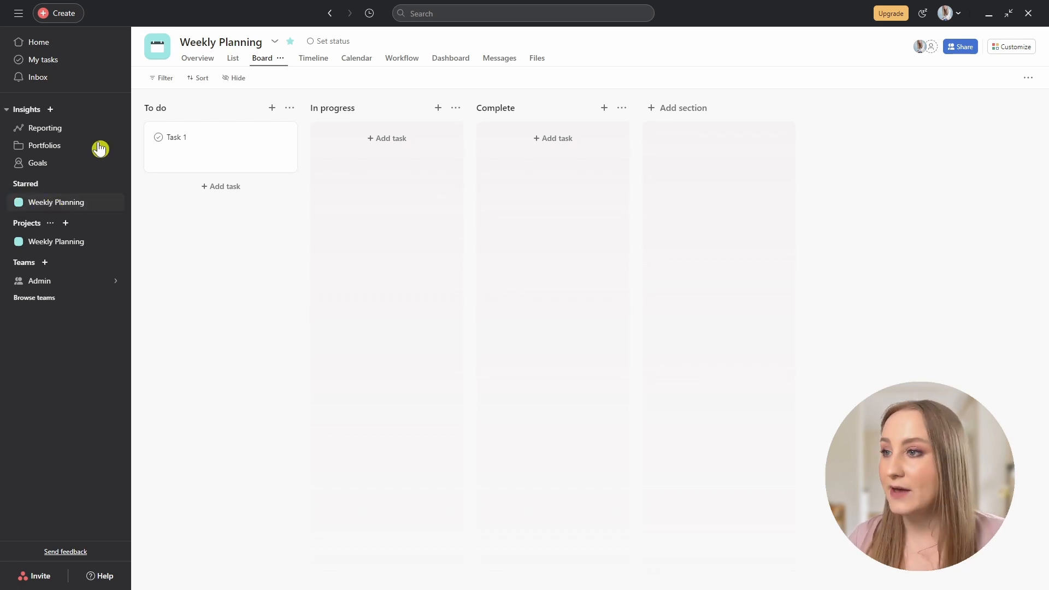
pyautogui.click(276, 43)
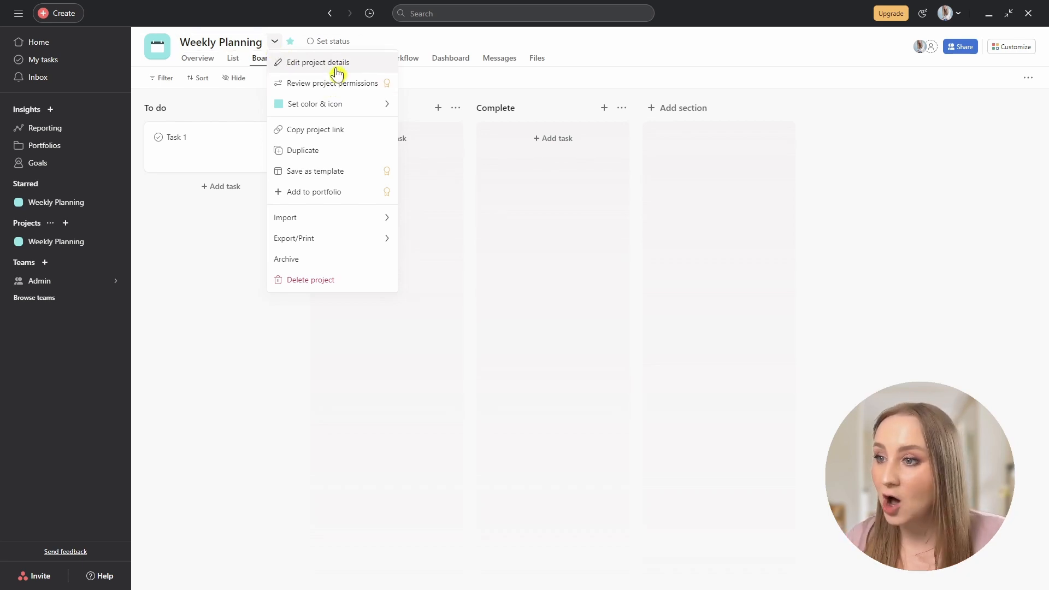
pyautogui.click(311, 63)
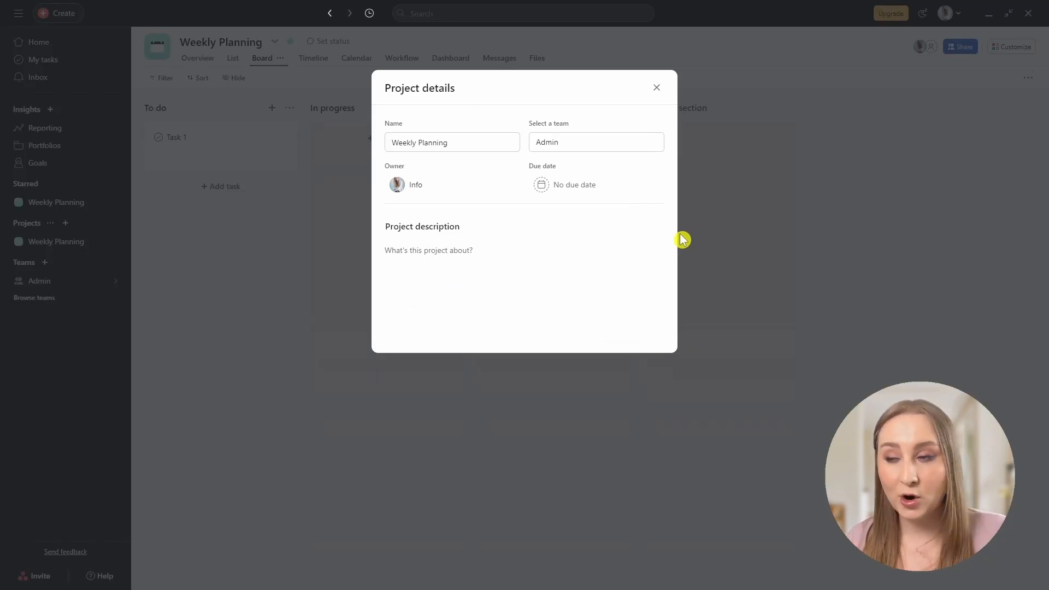
pyautogui.click(656, 87)
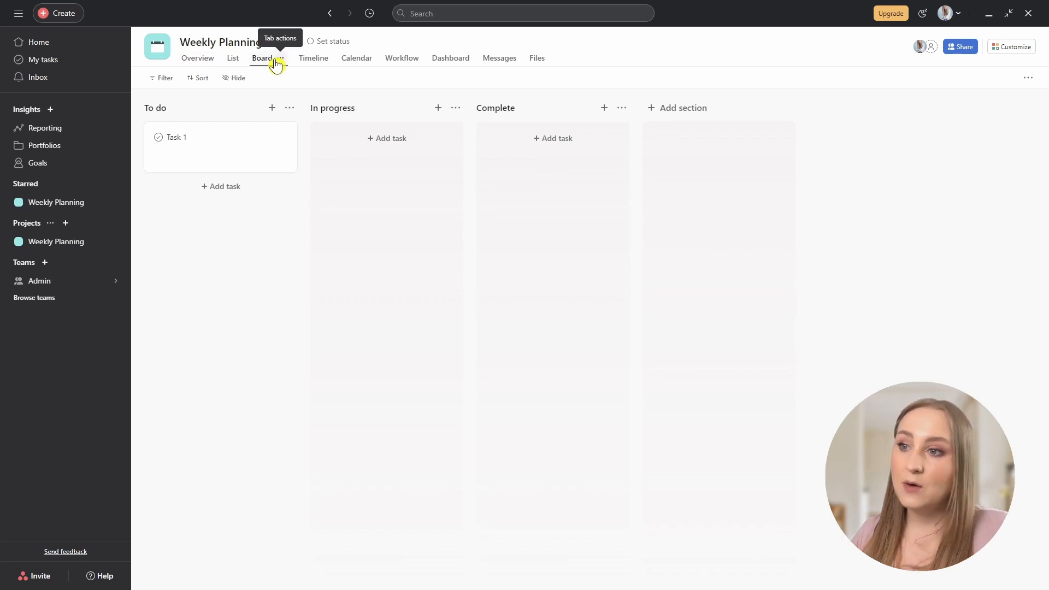
# Go to the Weekly Planning Overview and set the project status to On track.
pyautogui.click(238, 60)
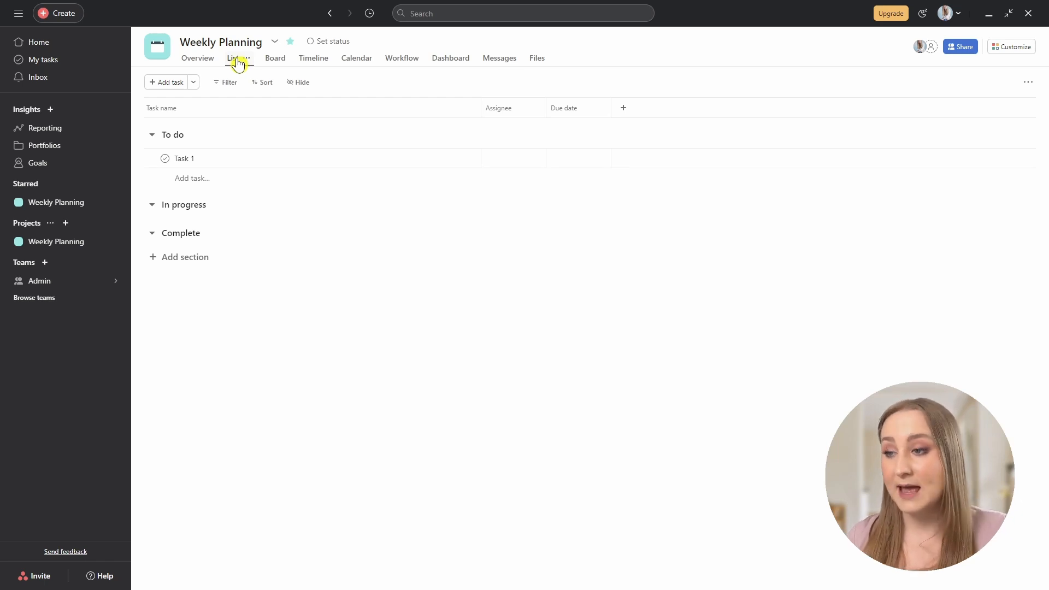
pyautogui.click(195, 59)
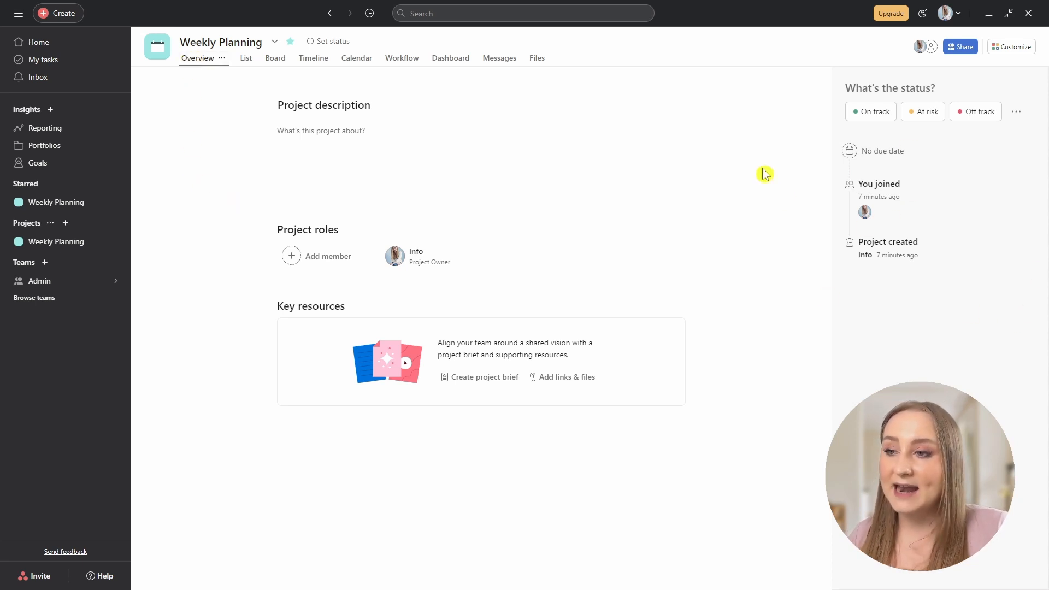
pyautogui.click(339, 42)
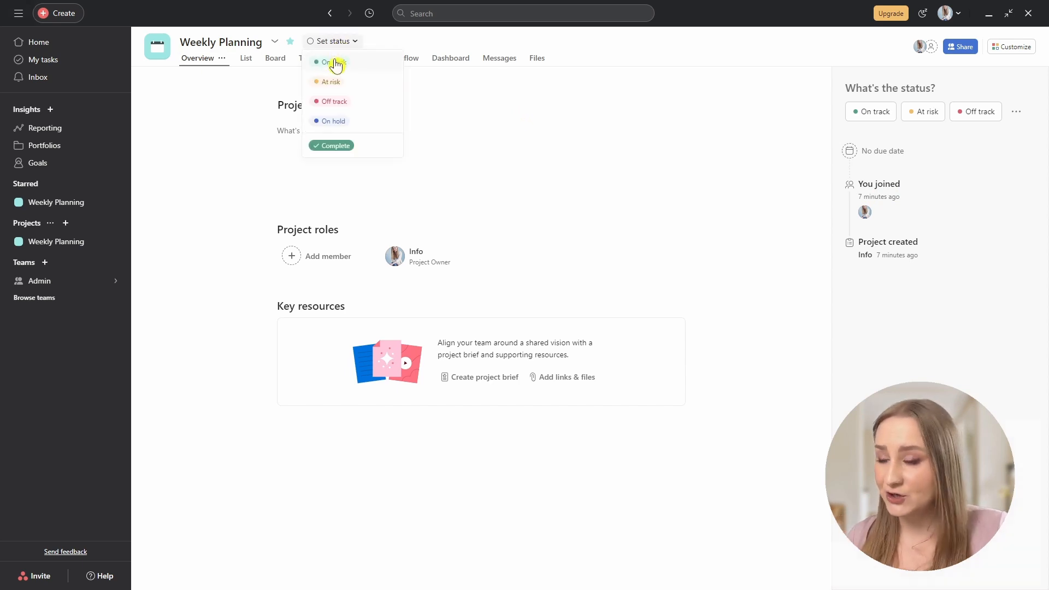
pyautogui.click(335, 63)
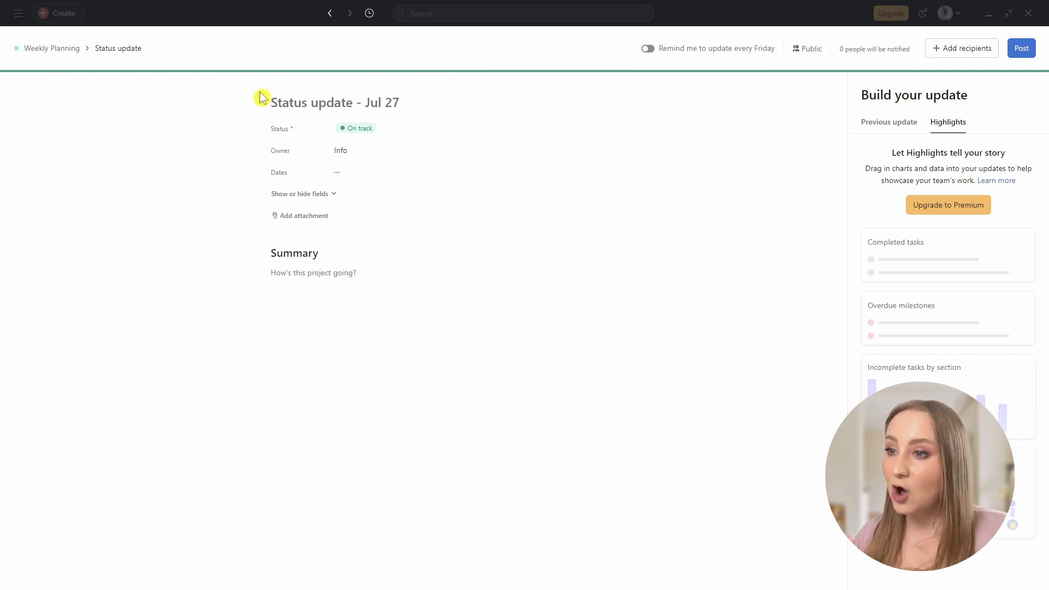
# Turn on weekly Friday update reminders and post the On track status update.
pyautogui.click(649, 50)
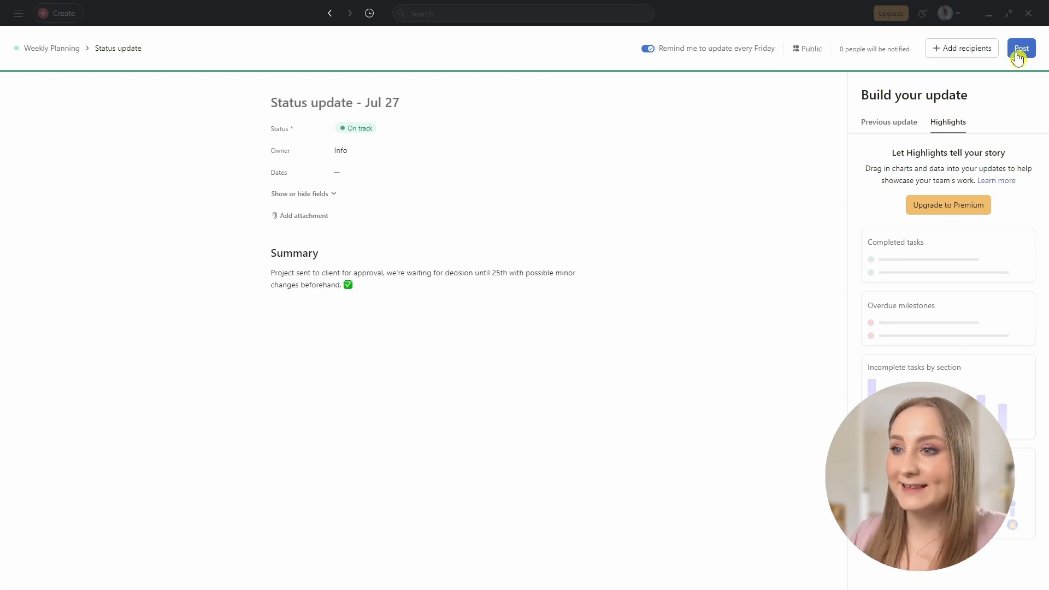
pyautogui.click(1019, 49)
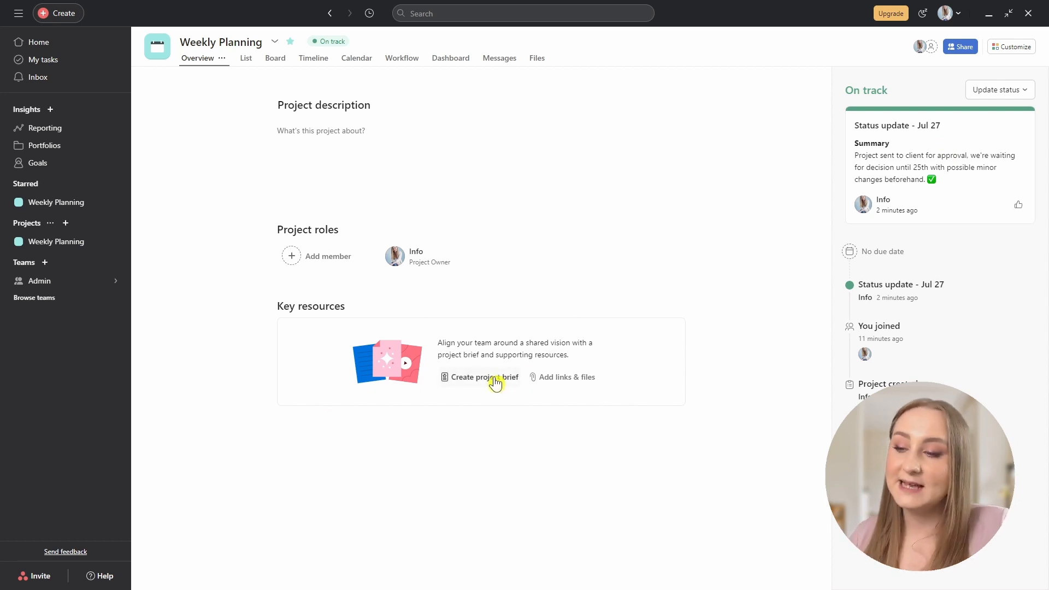
# Browse the Weekly Planning project's List, Board, Calendar, Timeline, Workflow and Dashboard views.
pyautogui.click(588, 379)
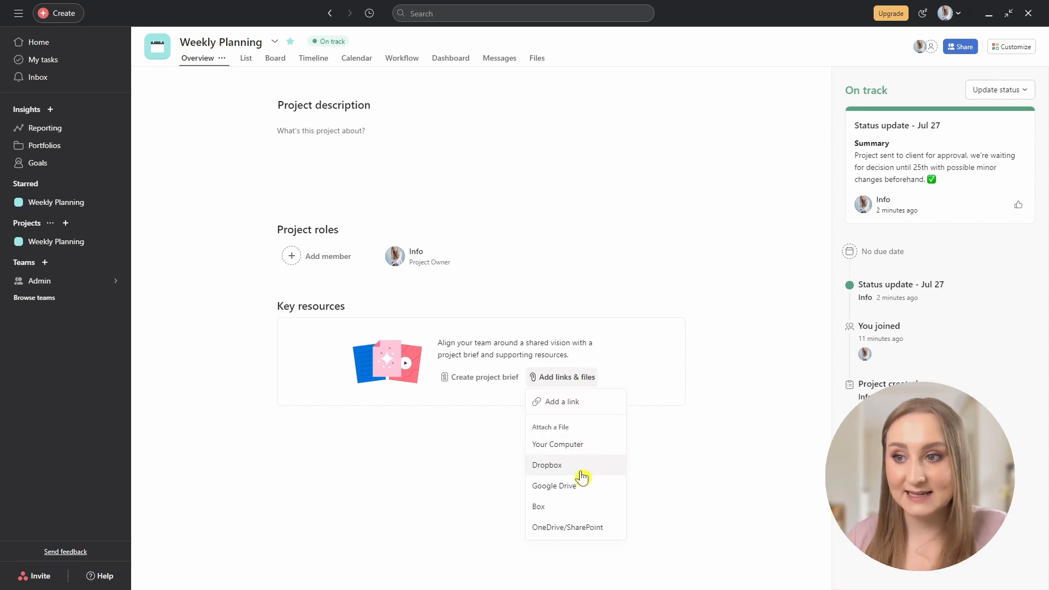
pyautogui.click(247, 59)
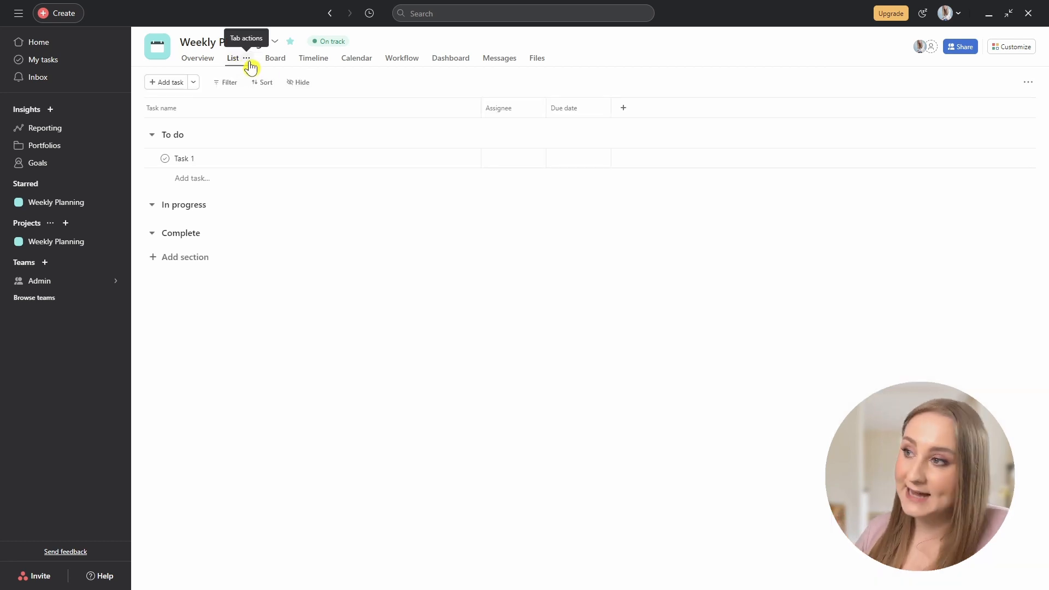
pyautogui.click(276, 60)
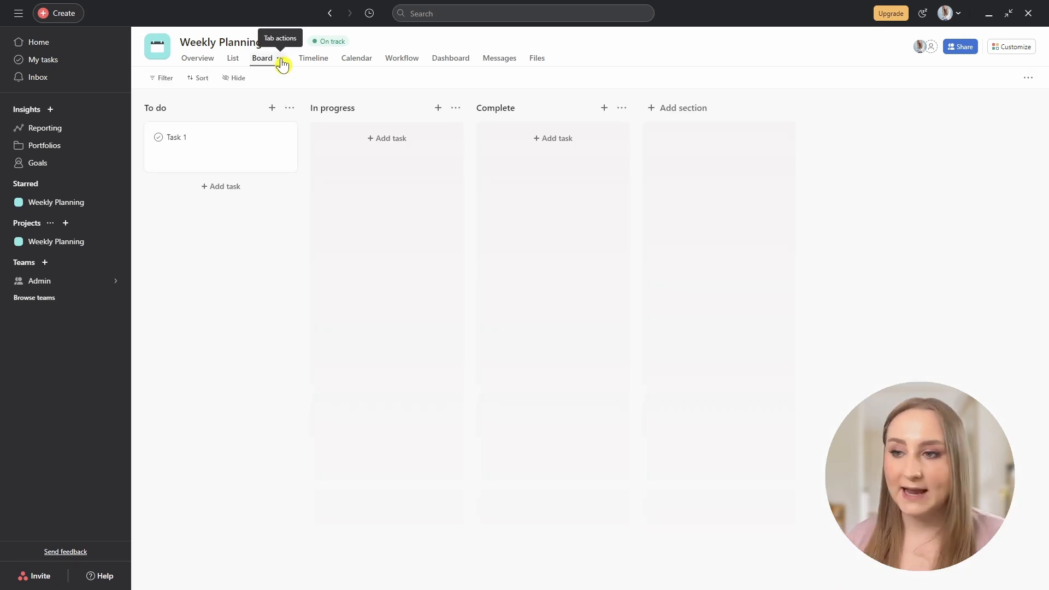
pyautogui.click(351, 62)
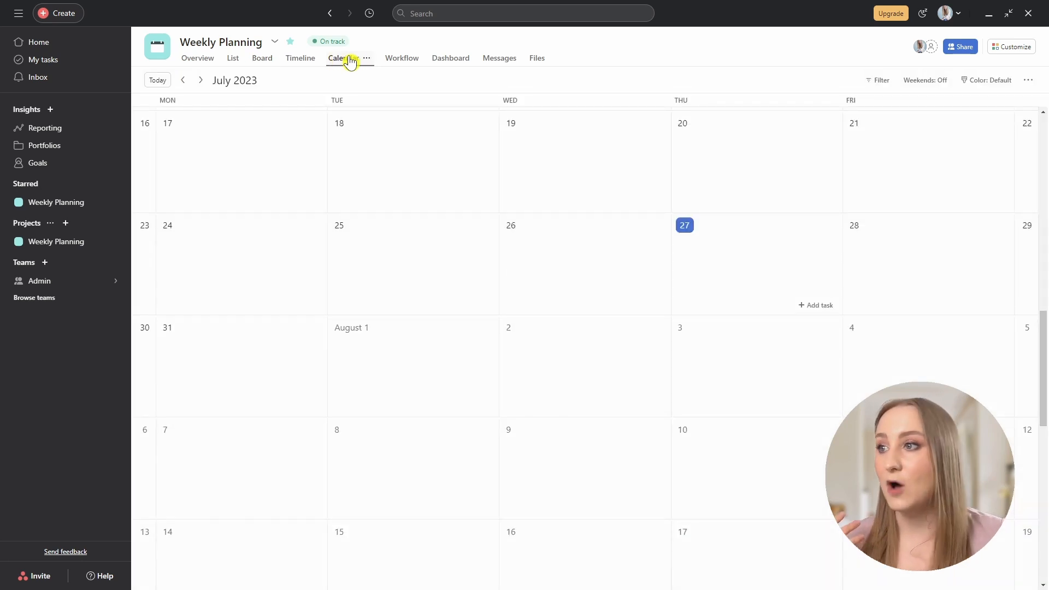
pyautogui.click(301, 59)
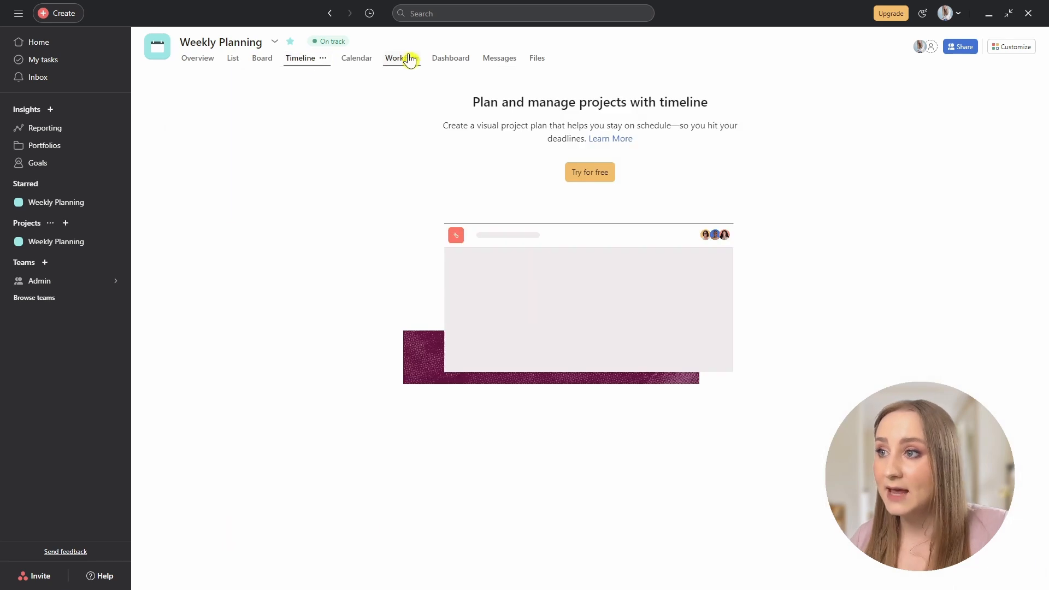
pyautogui.click(410, 59)
pyautogui.click(458, 65)
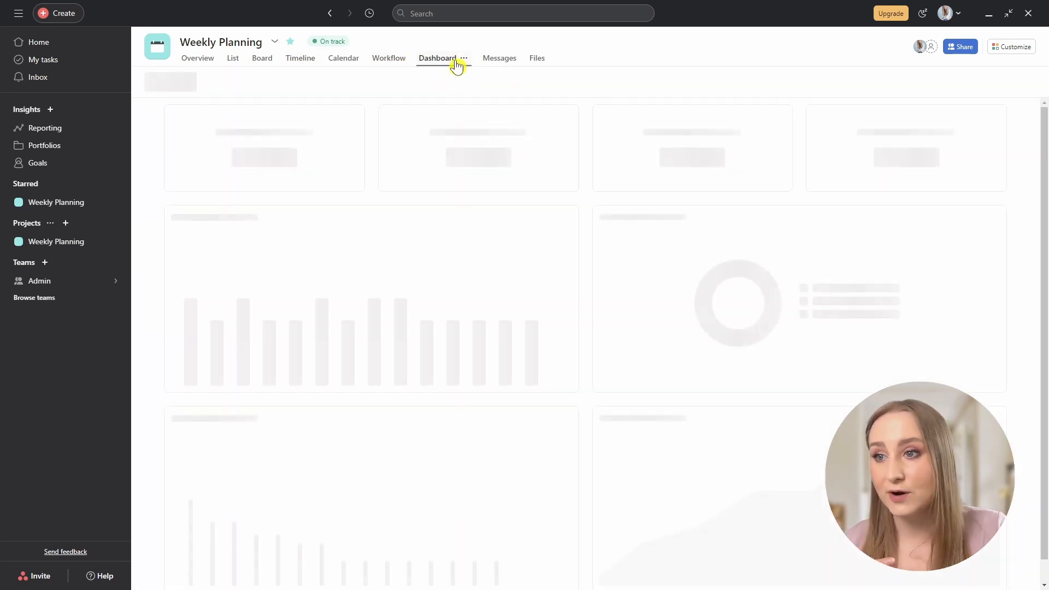
# Check the Messages and Files tabs, flip between List and Board, then go to the Admin team.
pyautogui.click(496, 59)
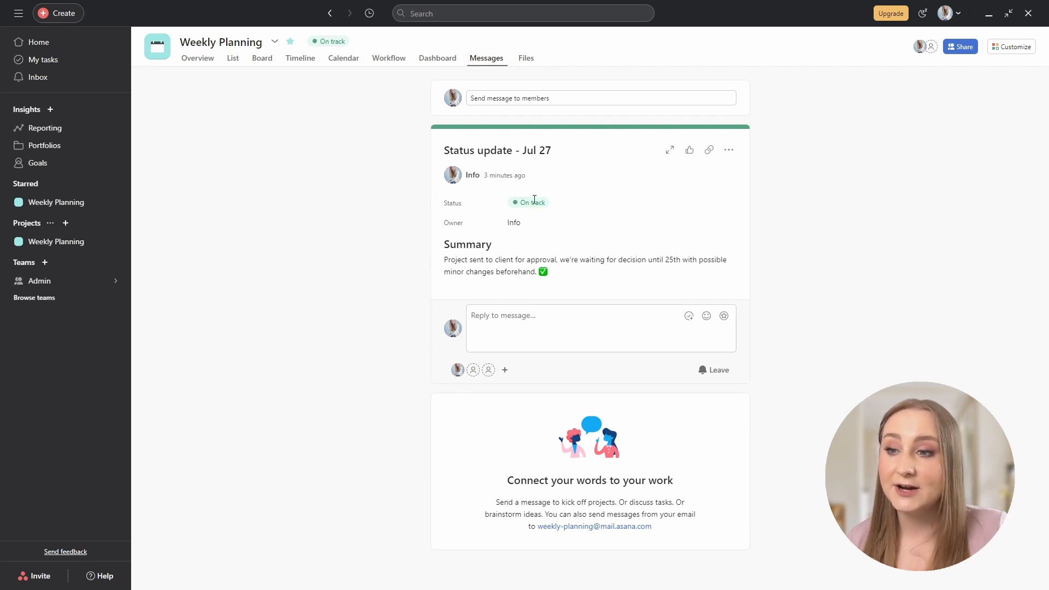
pyautogui.click(529, 59)
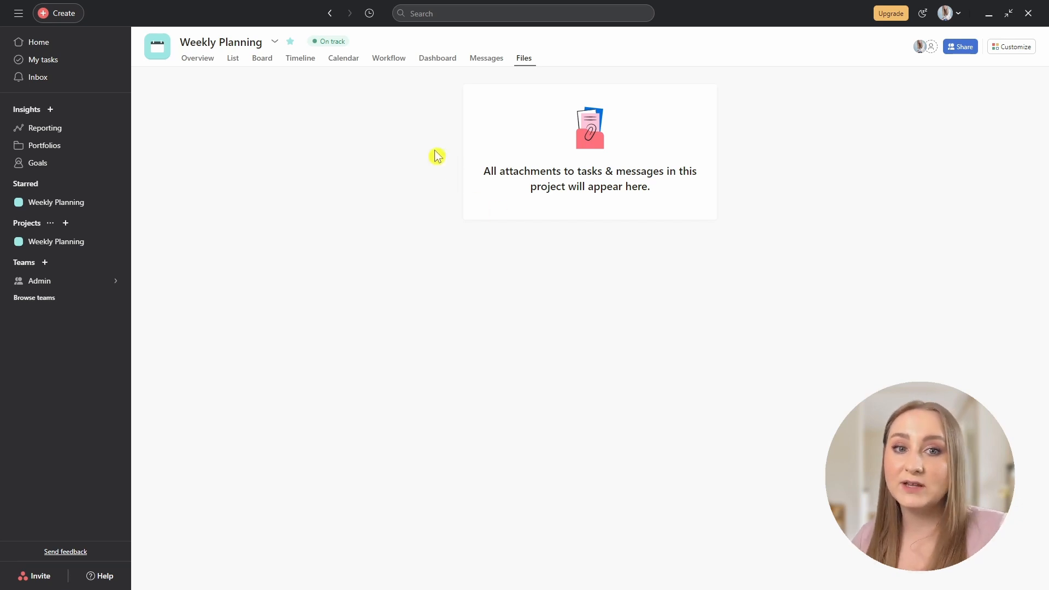
pyautogui.click(233, 60)
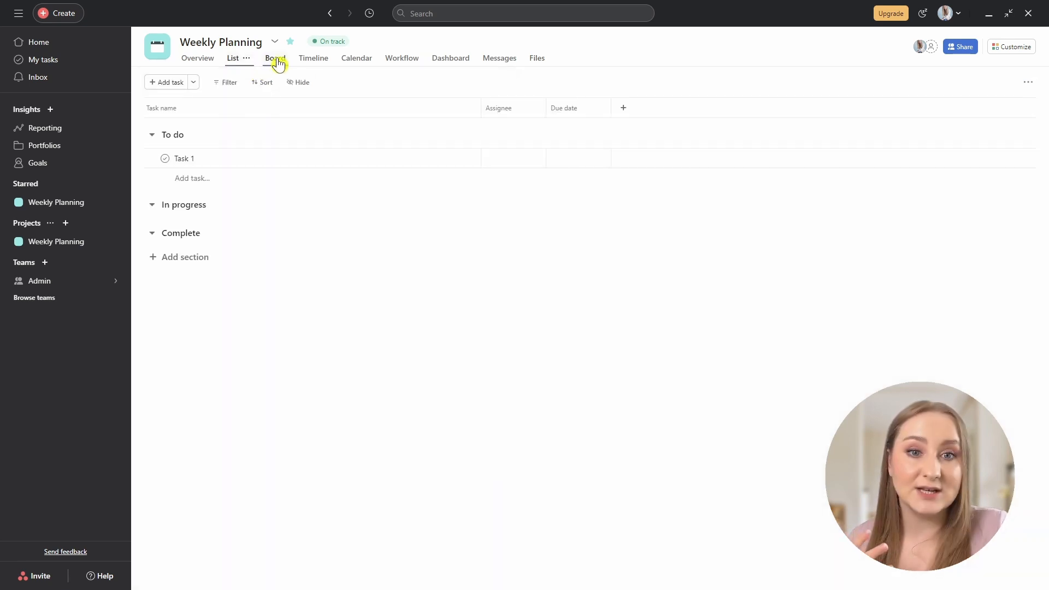
pyautogui.click(271, 62)
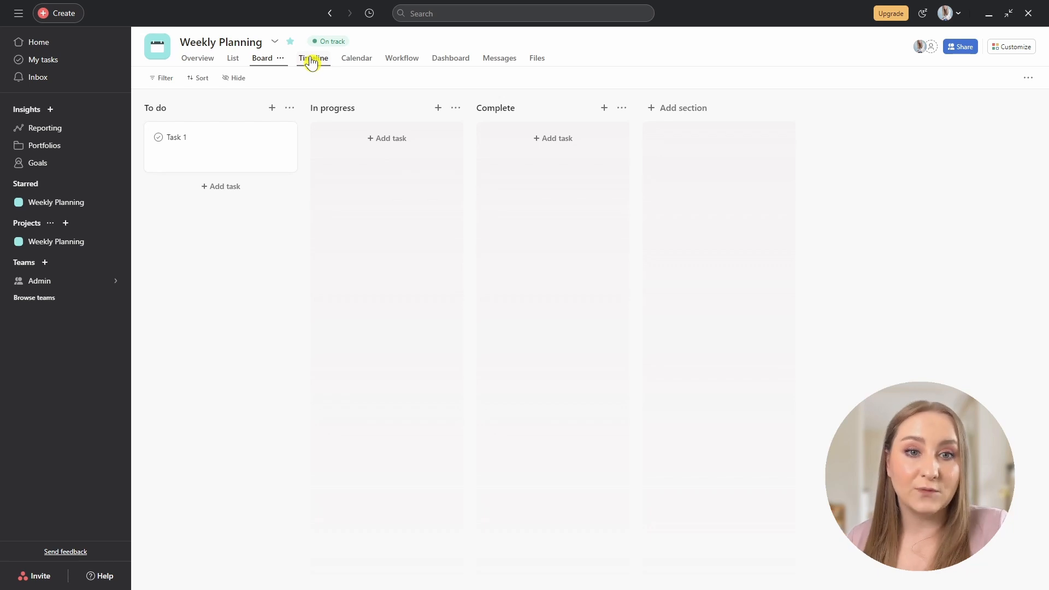
pyautogui.click(114, 283)
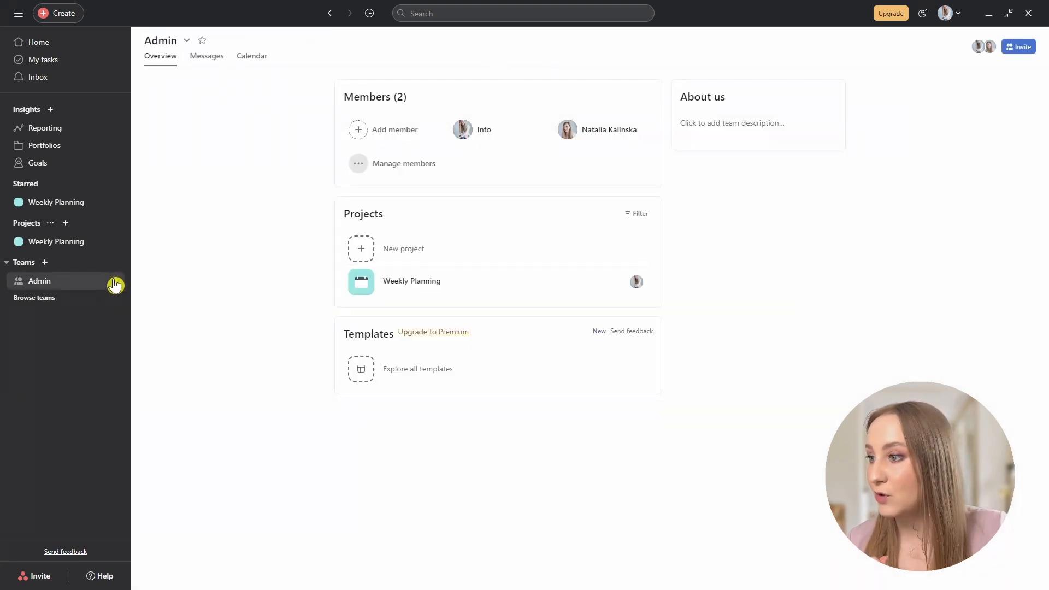
# Create the blank Content Calendar project with Ideas, Creating and Published sections, viewing List and Board.
pyautogui.click(364, 256)
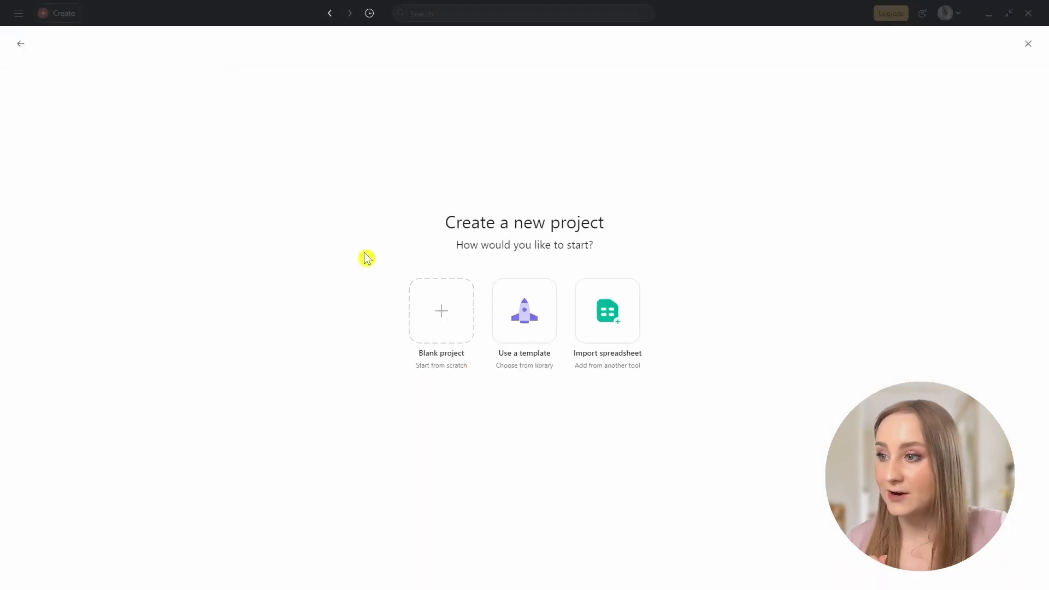
pyautogui.click(454, 316)
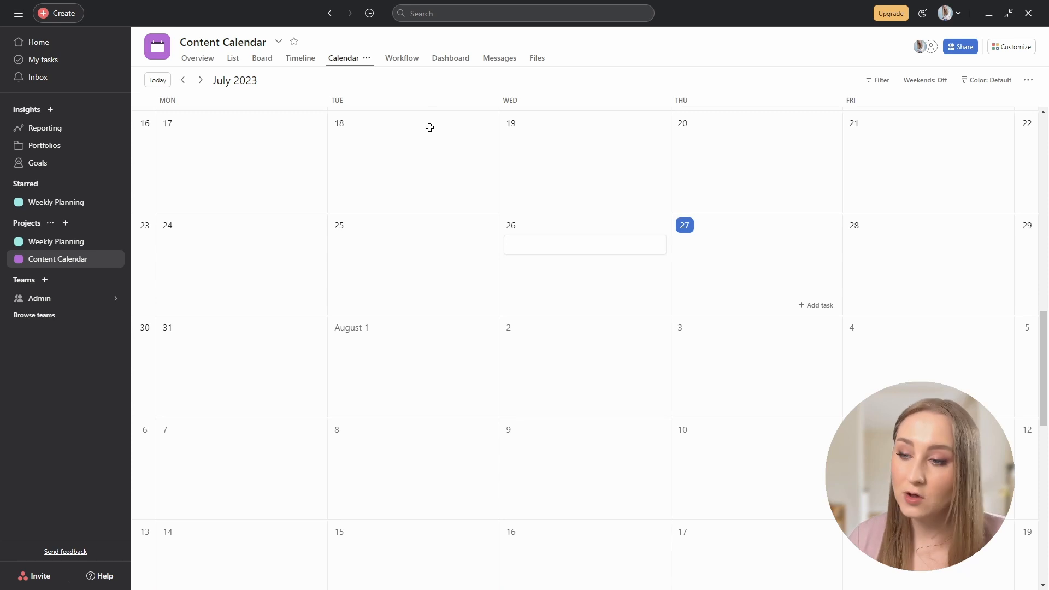
pyautogui.click(235, 63)
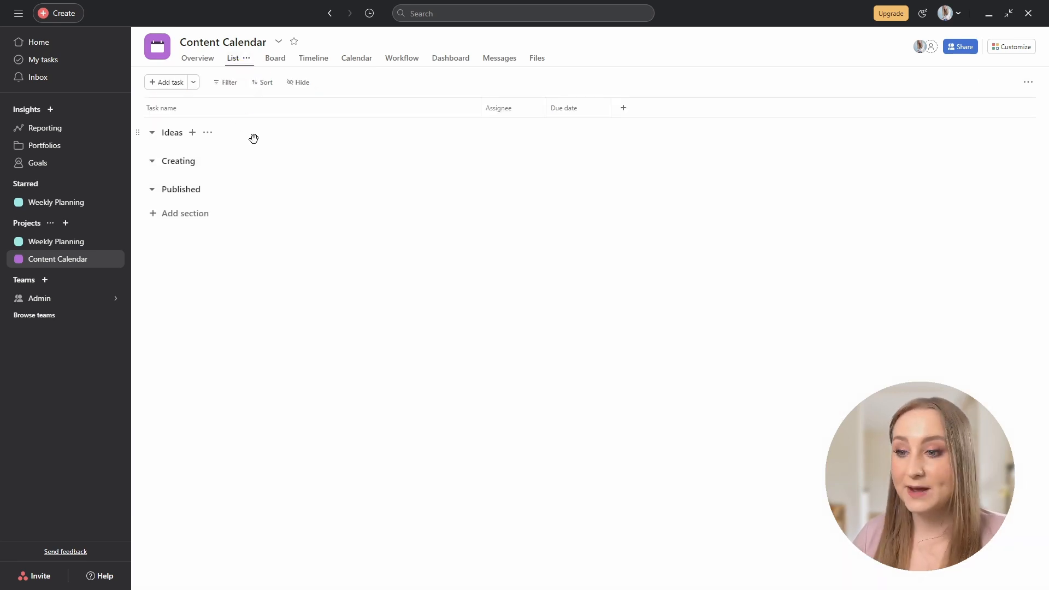
pyautogui.click(195, 135)
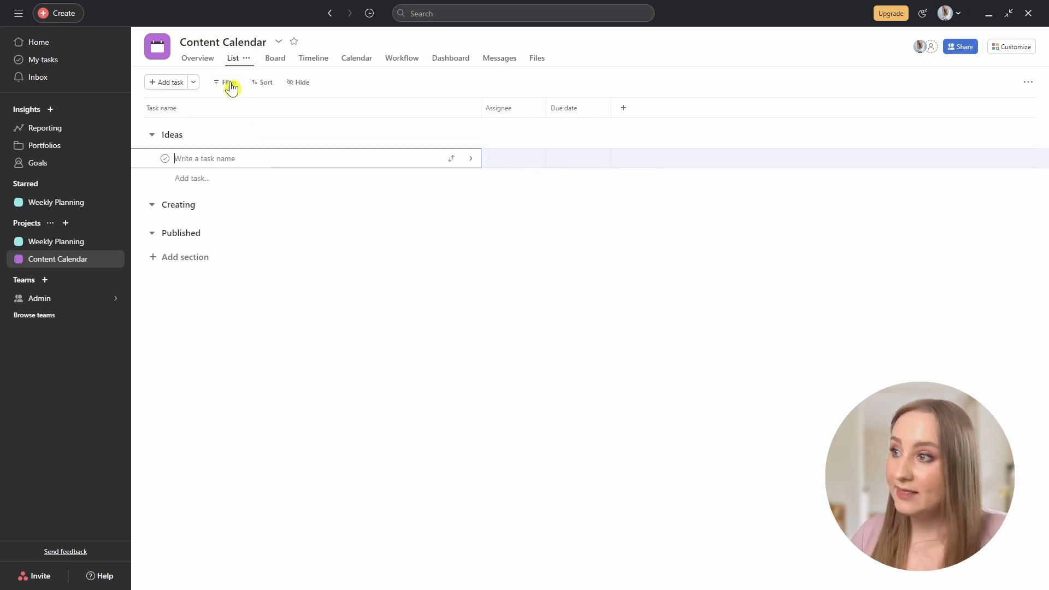
pyautogui.click(269, 64)
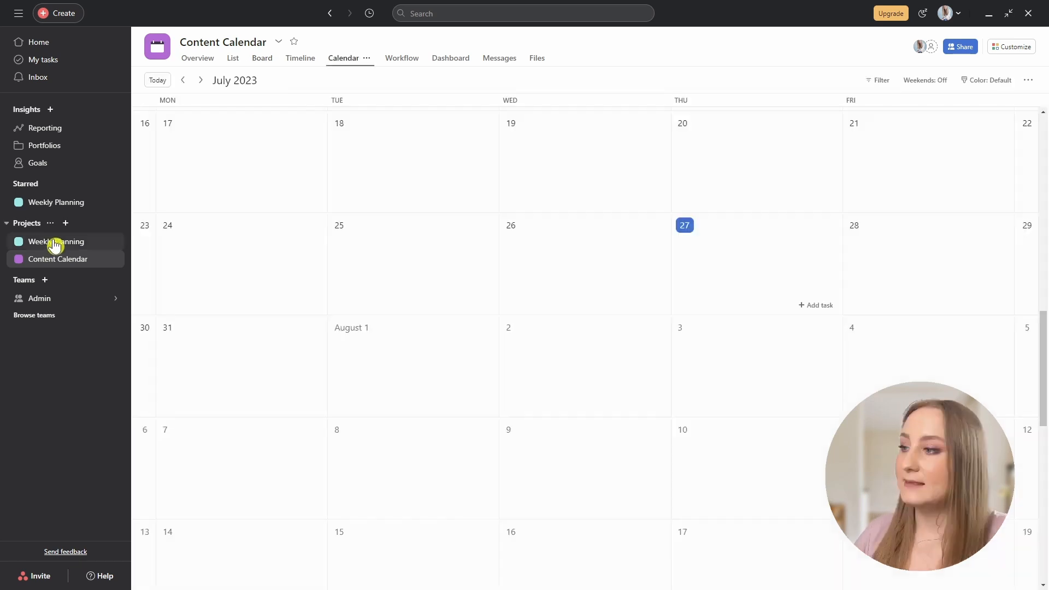
# Open Weekly Planning as a list and review its Filter and Sort options.
pyautogui.click(60, 241)
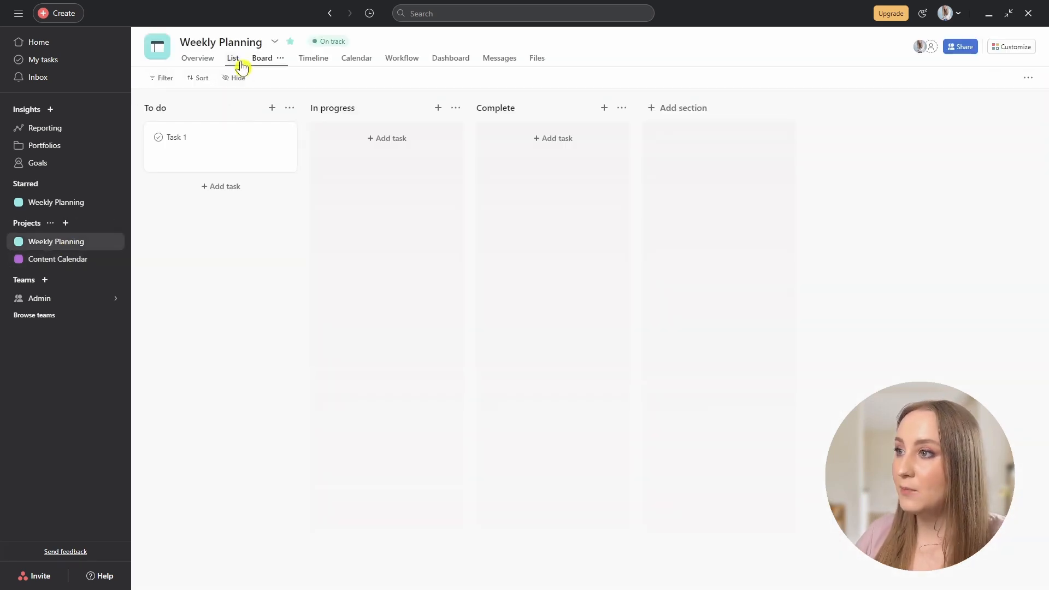
pyautogui.click(235, 59)
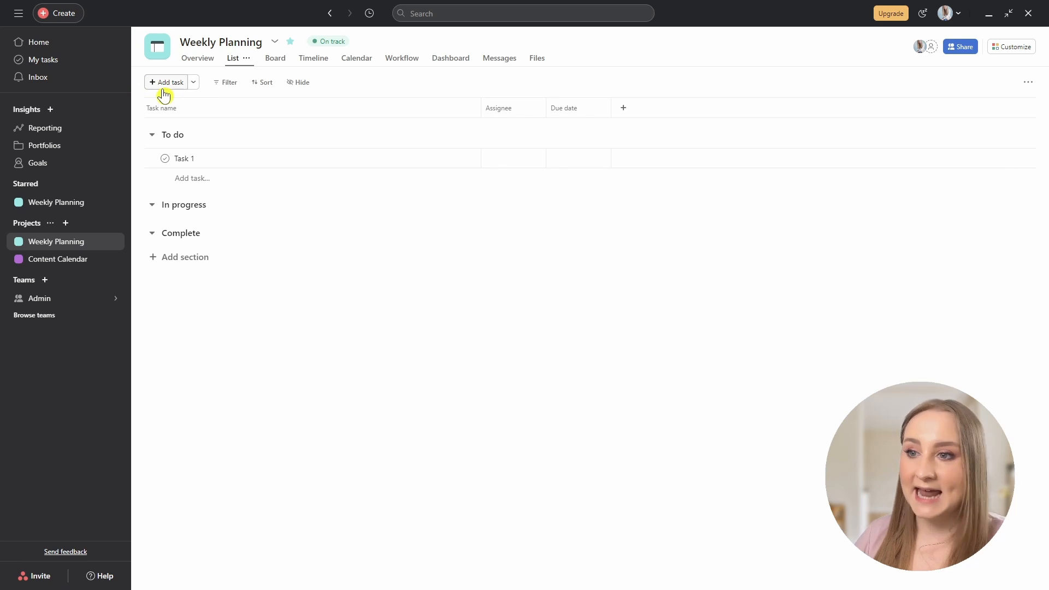
pyautogui.click(230, 86)
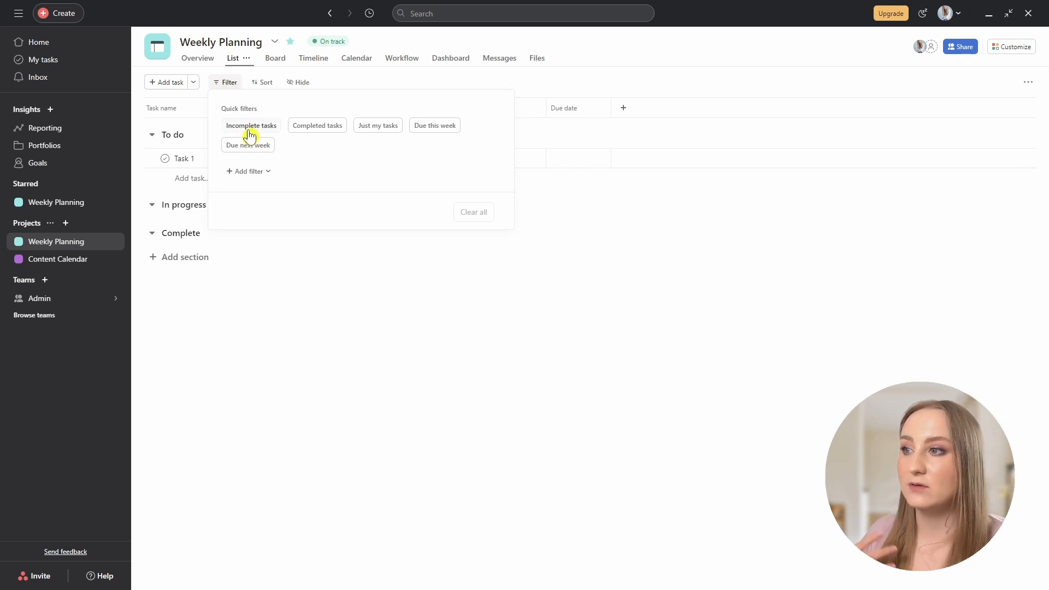
pyautogui.click(268, 82)
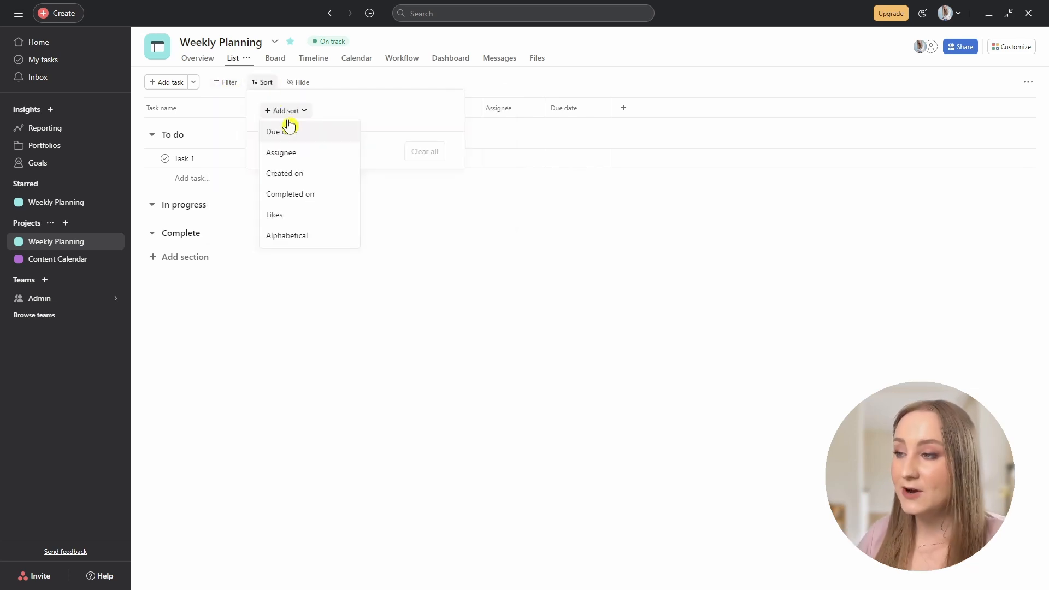
pyautogui.click(298, 87)
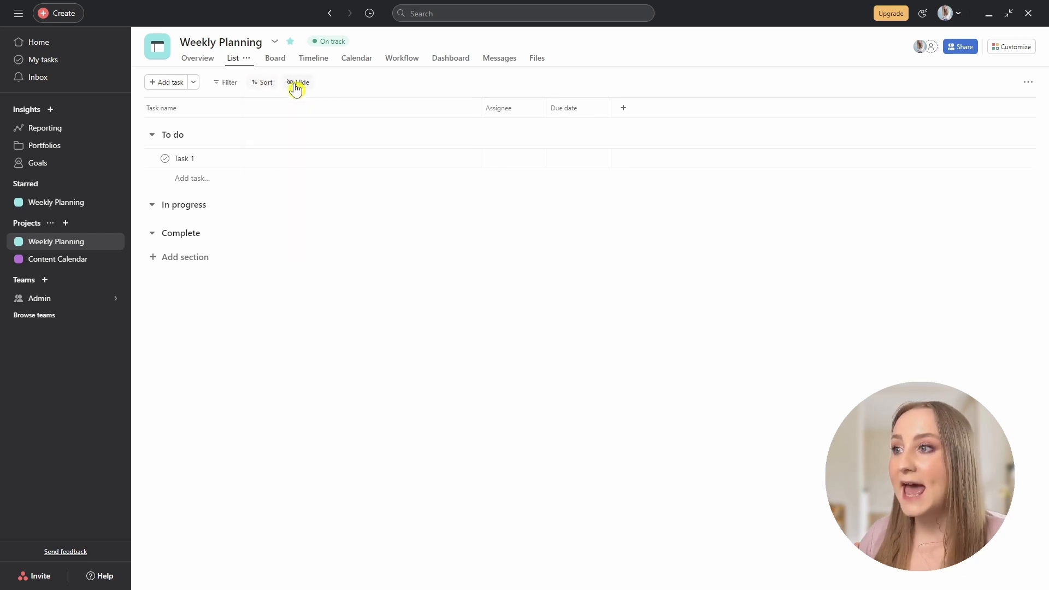
# Show the Projects column in the list and save this view for everyone.
pyautogui.click(296, 85)
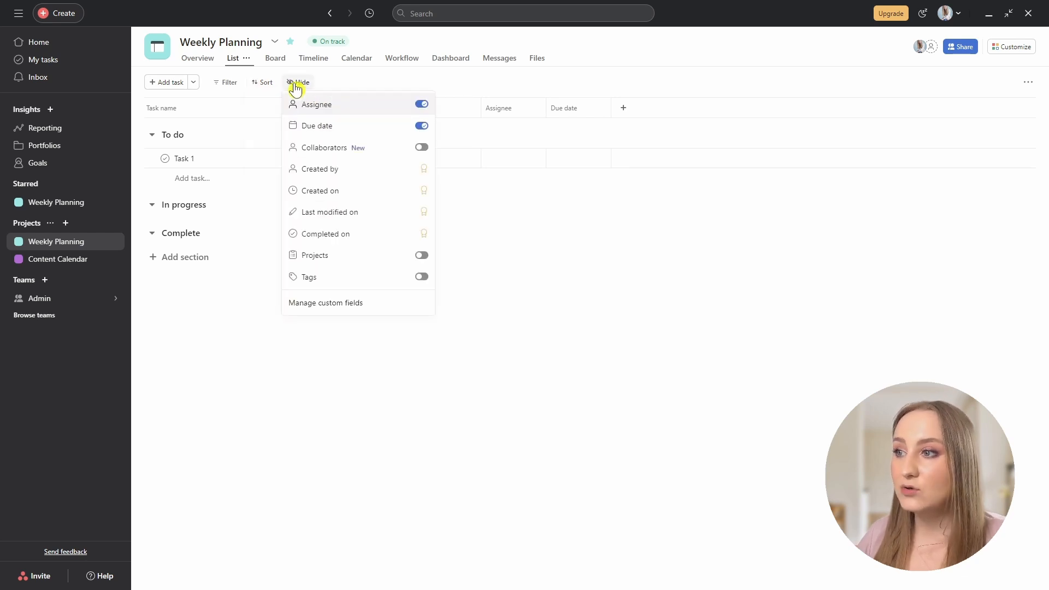
pyautogui.click(422, 255)
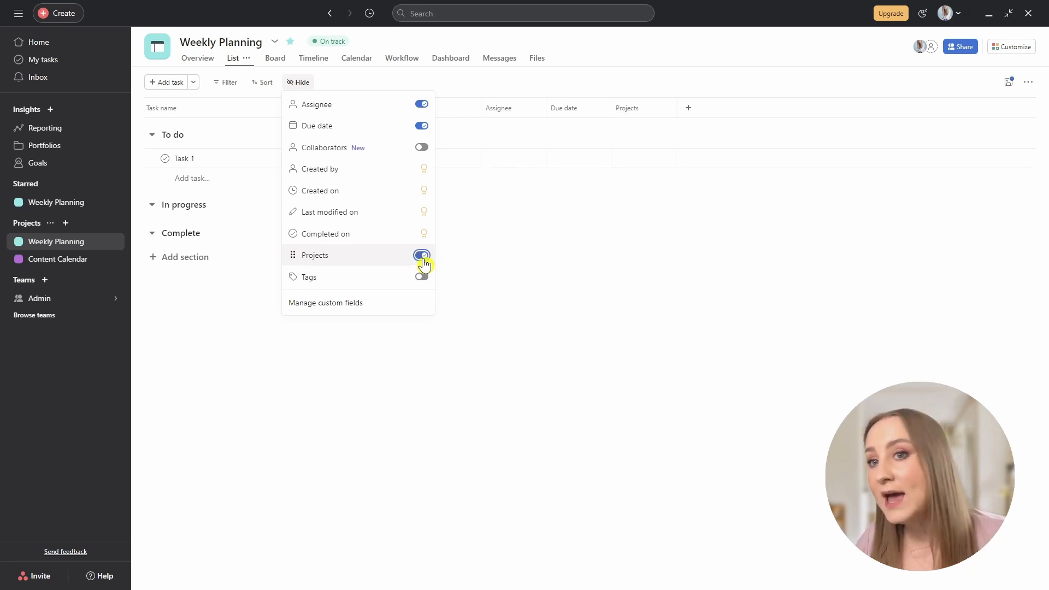
pyautogui.click(1007, 88)
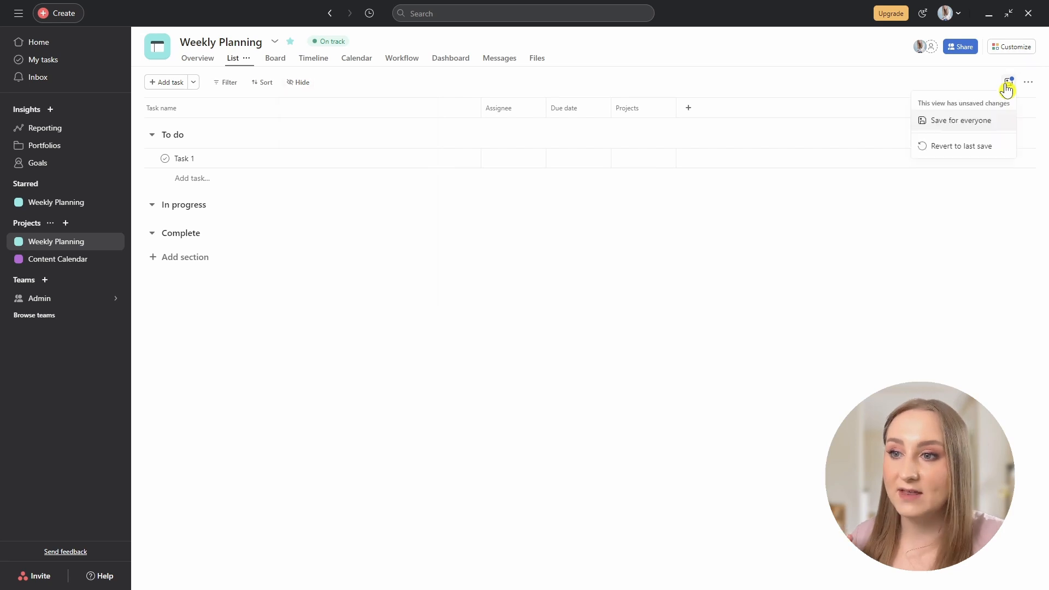
pyautogui.click(951, 121)
pyautogui.click(275, 58)
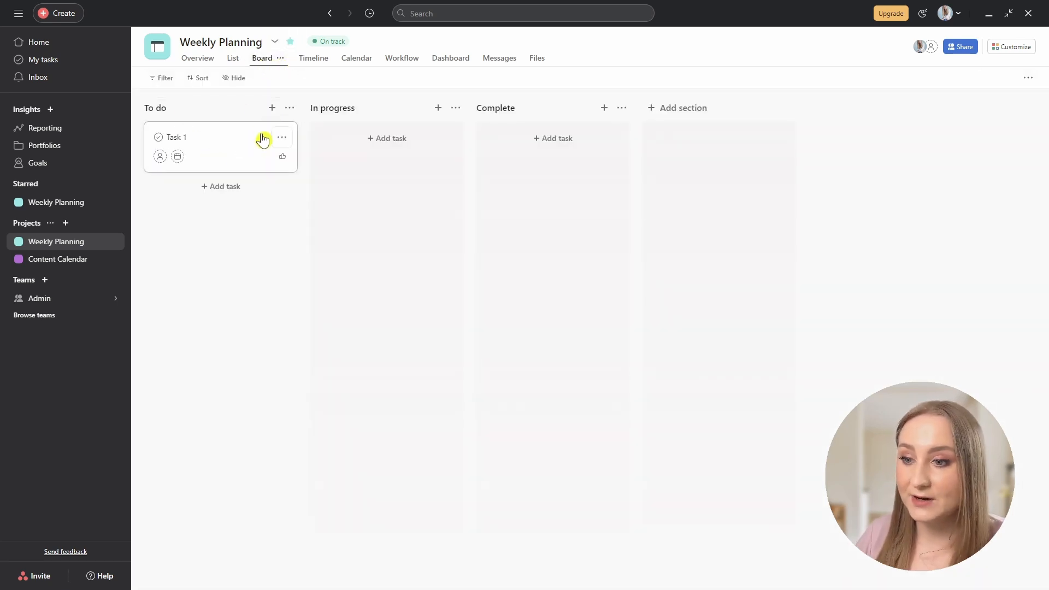
pyautogui.click(185, 107)
pyautogui.hotkey('ctrl', 'shift', 'Left')
pyautogui.hotkey('ctrl', 'shift', 'Left')
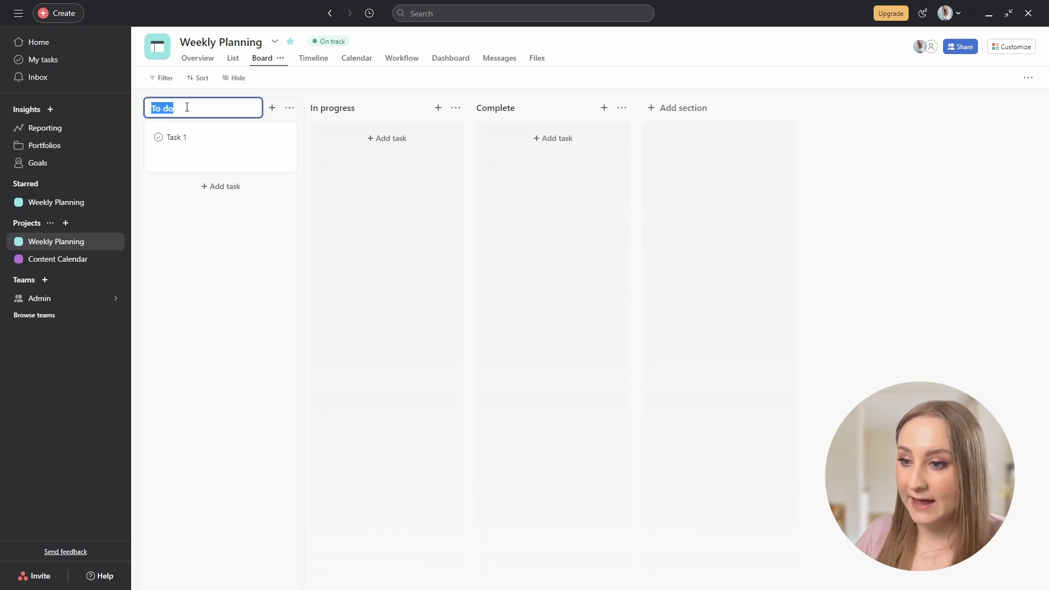
pyautogui.click(292, 110)
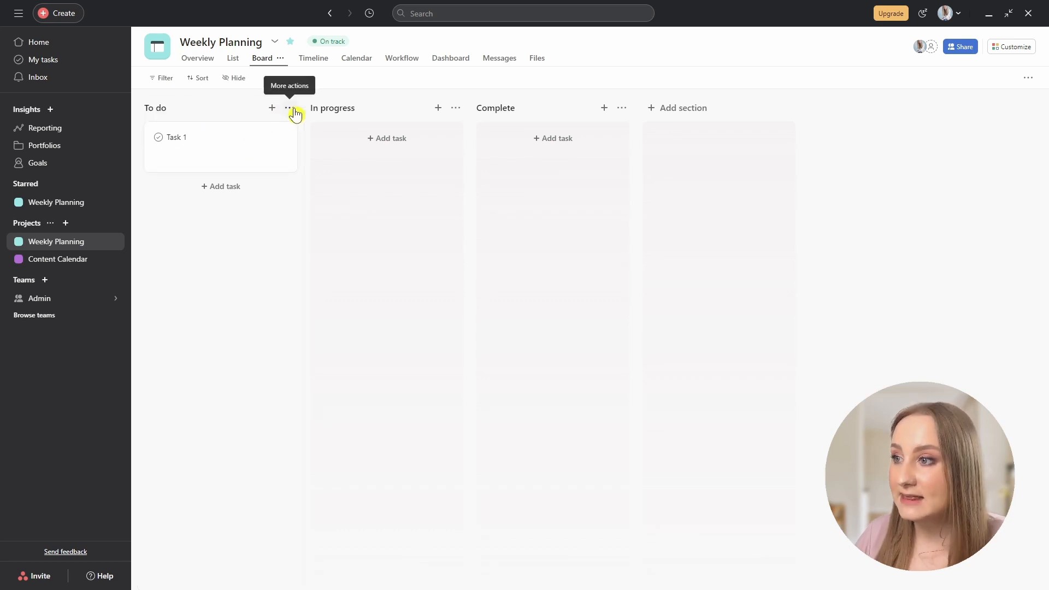
pyautogui.click(294, 112)
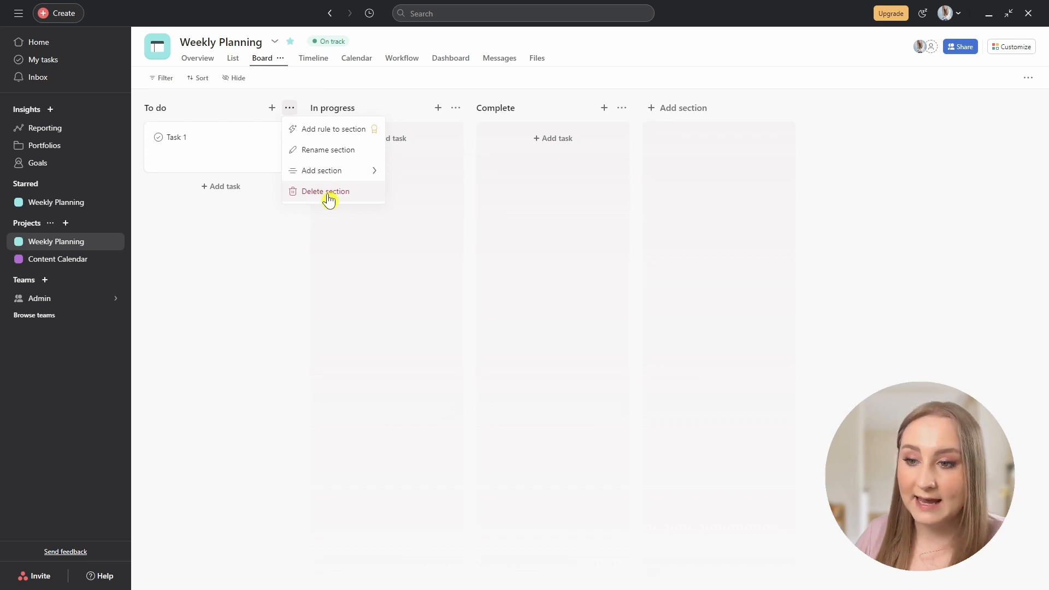
pyautogui.click(358, 300)
pyautogui.moveTo(200, 119); pyautogui.dragTo(321, 134)
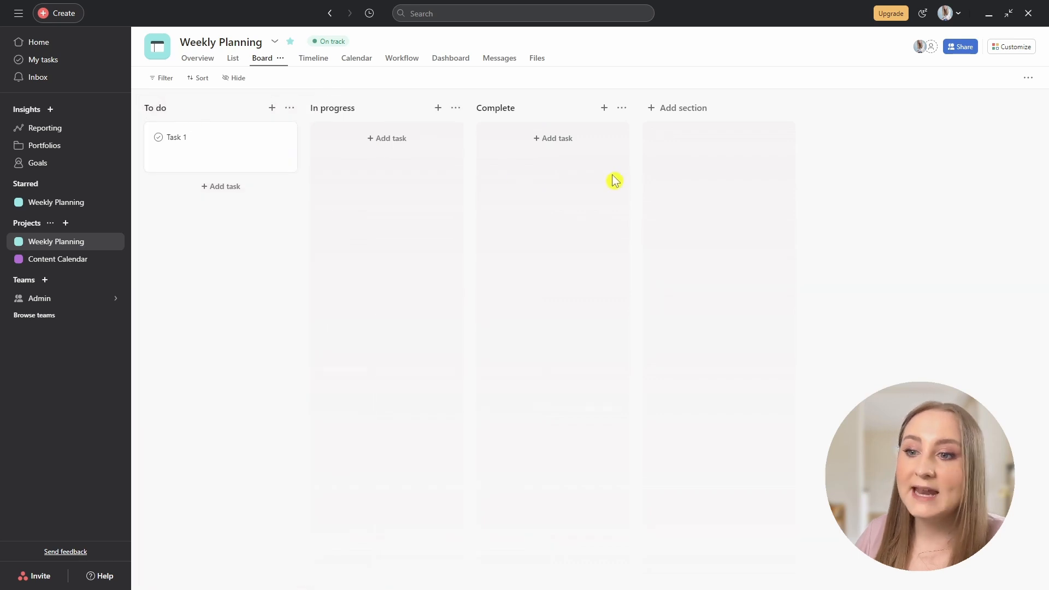
pyautogui.click(681, 109)
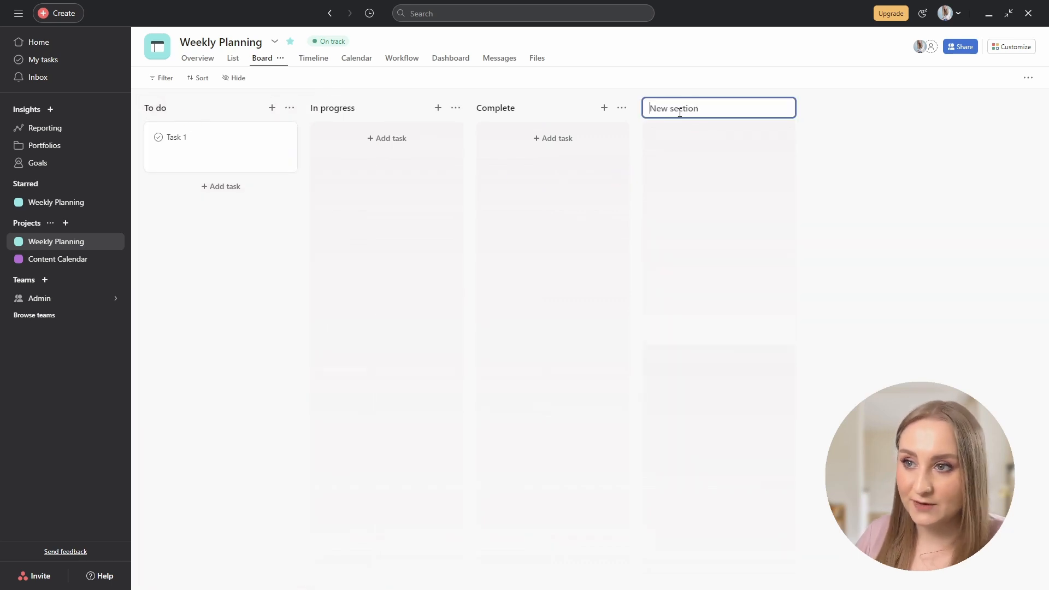
pyautogui.click(813, 151)
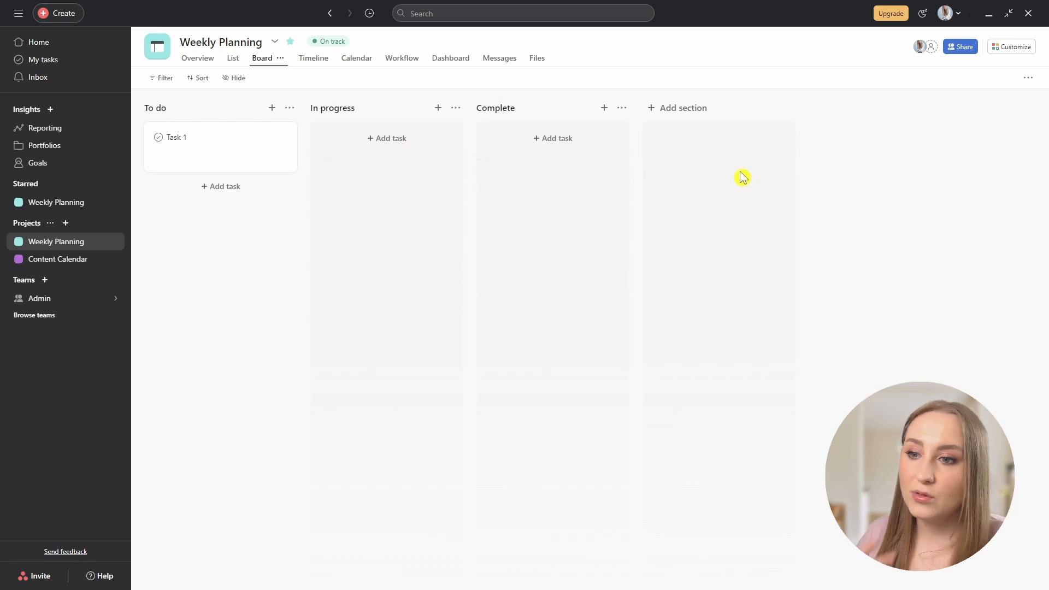
# Return Weekly Planning to List view and inspect the To do section's actions, including Add section.
pyautogui.click(232, 58)
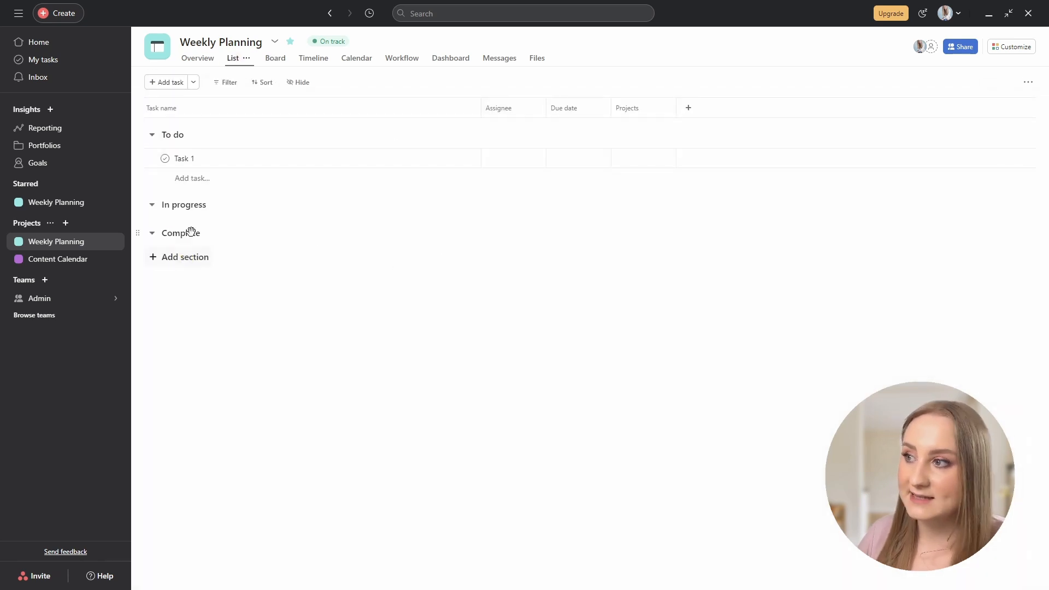
pyautogui.moveTo(176, 137)
pyautogui.mouseDown()
pyautogui.moveTo(188, 199)
pyautogui.moveTo(188, 129)
pyautogui.moveTo(160, 134)
pyautogui.mouseUp()
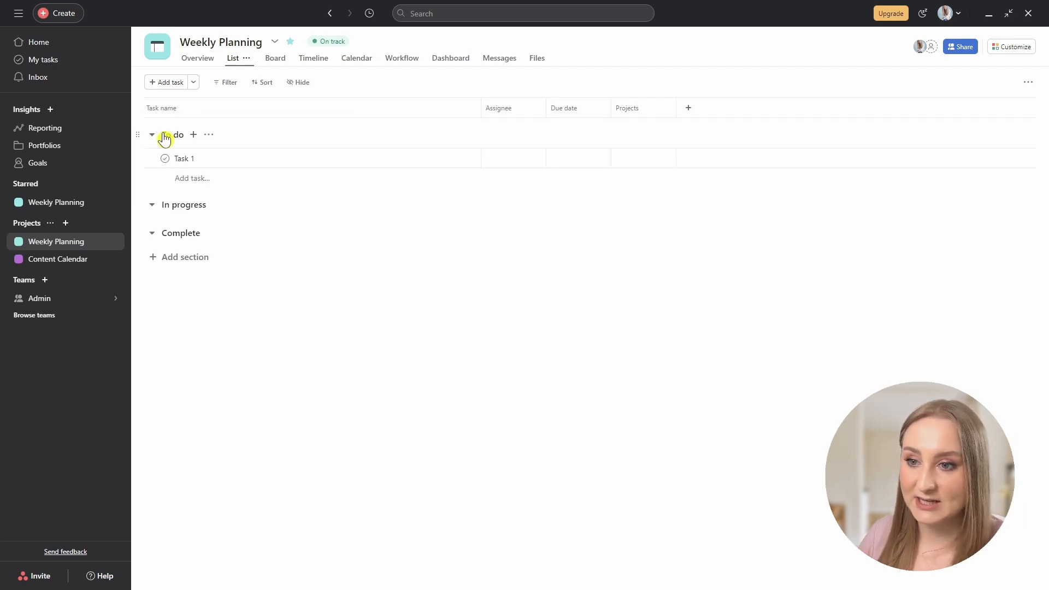
pyautogui.click(210, 135)
pyautogui.click(210, 135)
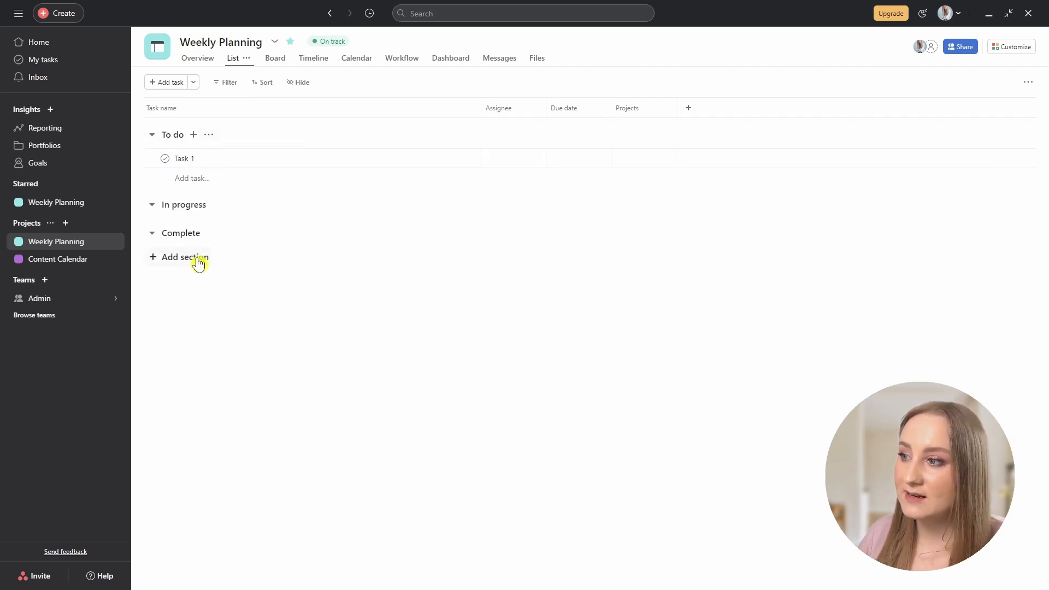
pyautogui.click(211, 136)
pyautogui.moveTo(239, 203)
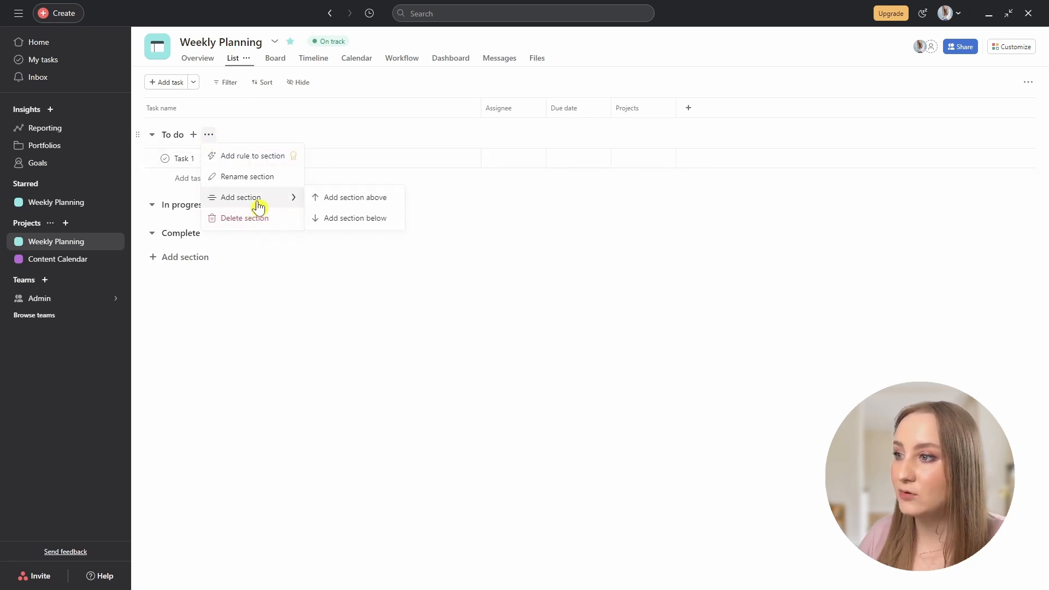
pyautogui.click(372, 332)
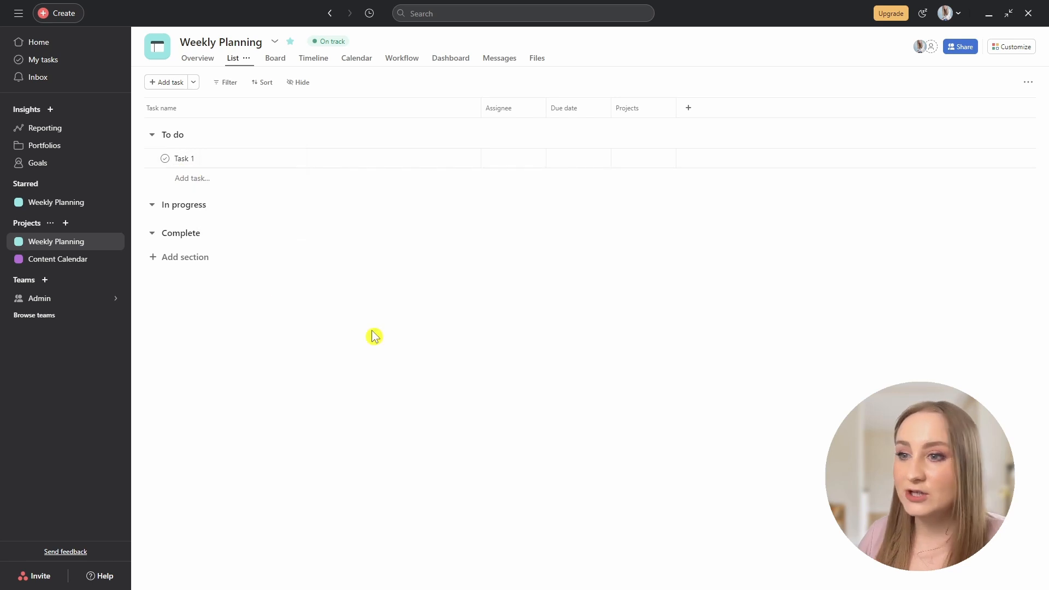
pyautogui.hotkey('Tab', 'n')
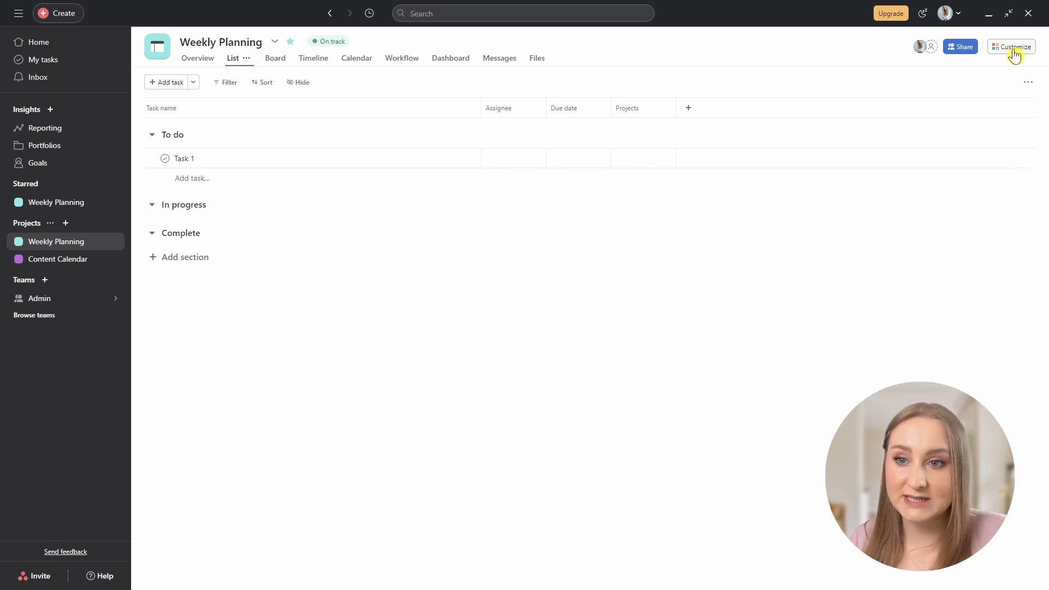
# Scroll the Customize panel to Apps and open the Add apps catalogue.
pyautogui.click(1011, 54)
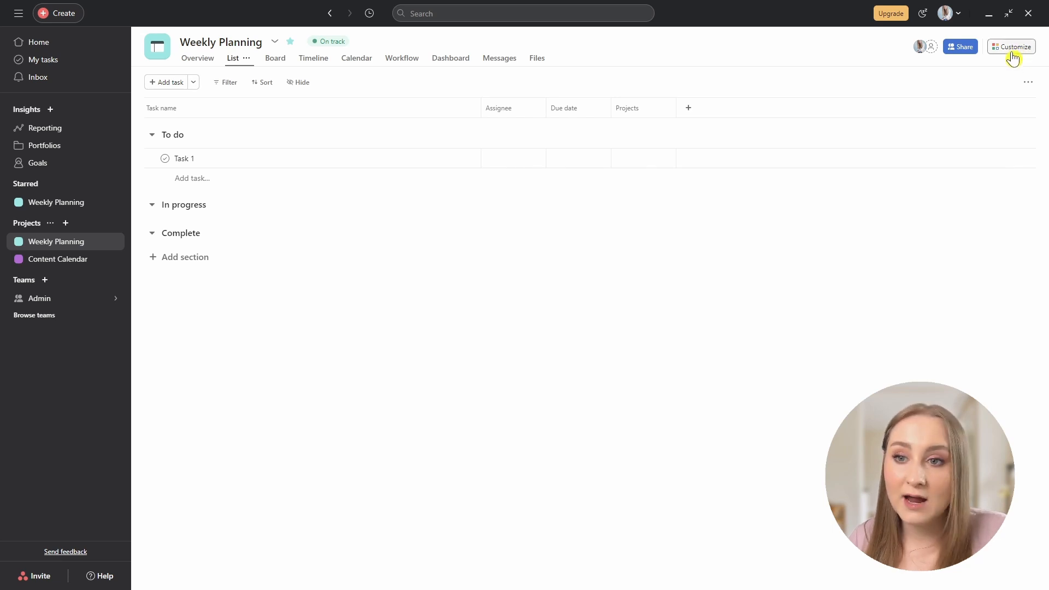
pyautogui.scroll(-10, 1024, 490)
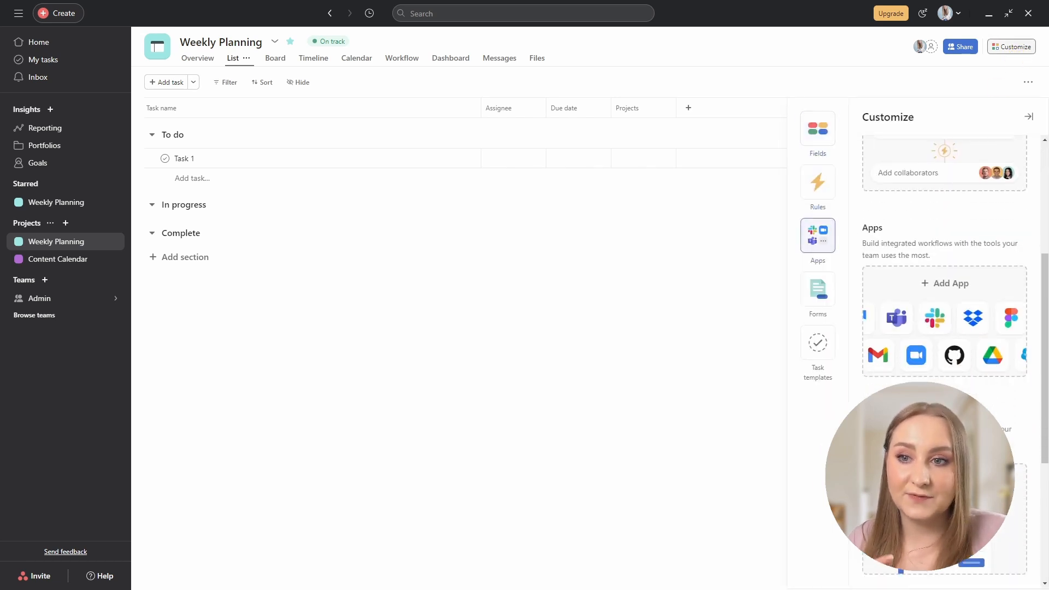
pyautogui.scroll(10, 1024, 490)
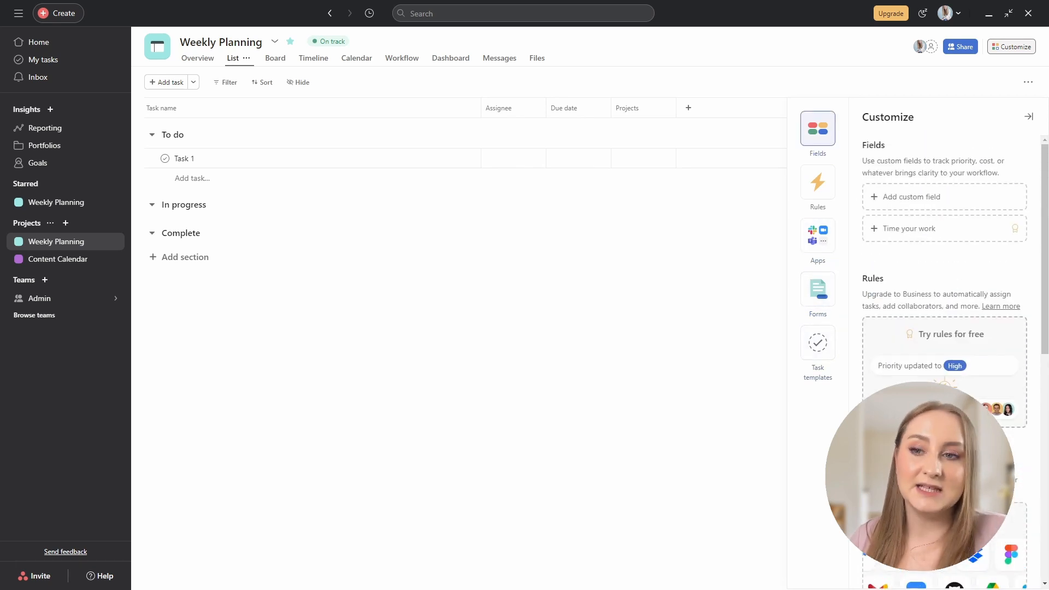
pyautogui.scroll(-2, 1024, 490)
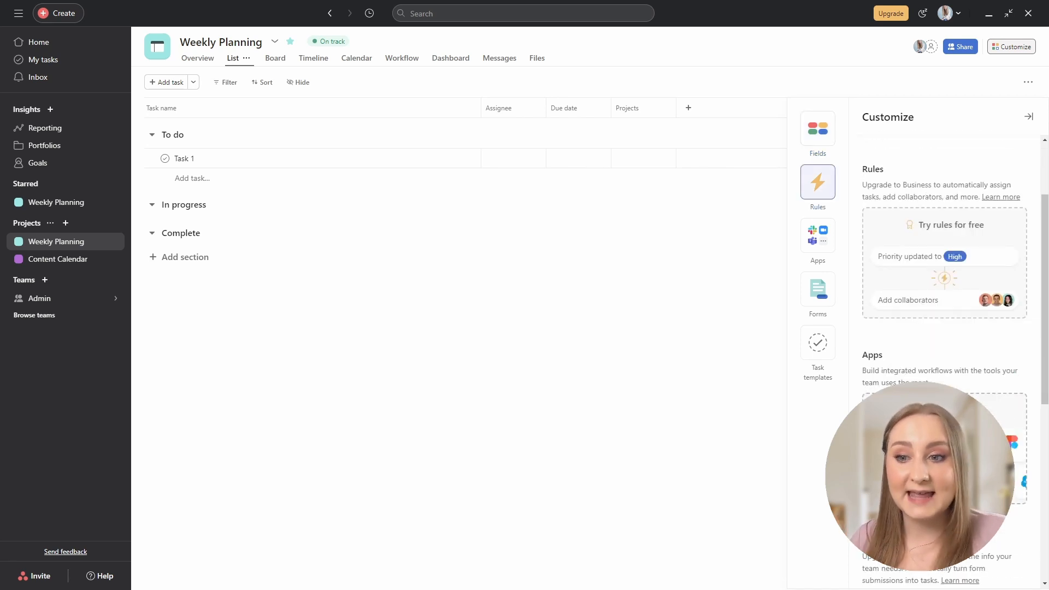
pyautogui.click(944, 445)
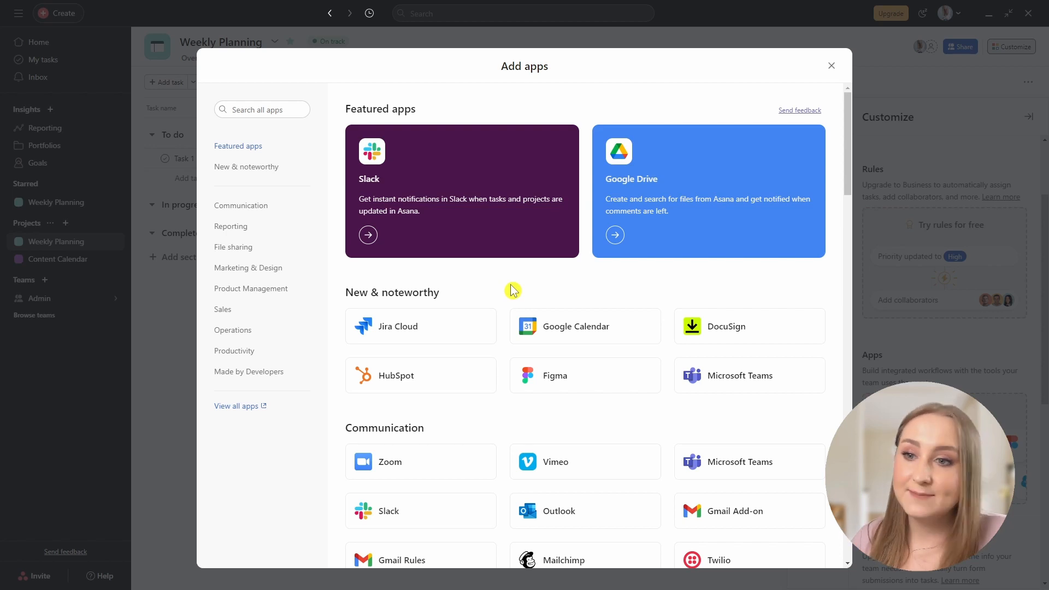
# Search the catalogue for 'notion', add Notion to the project, then leave the connection page.
pyautogui.click(265, 109)
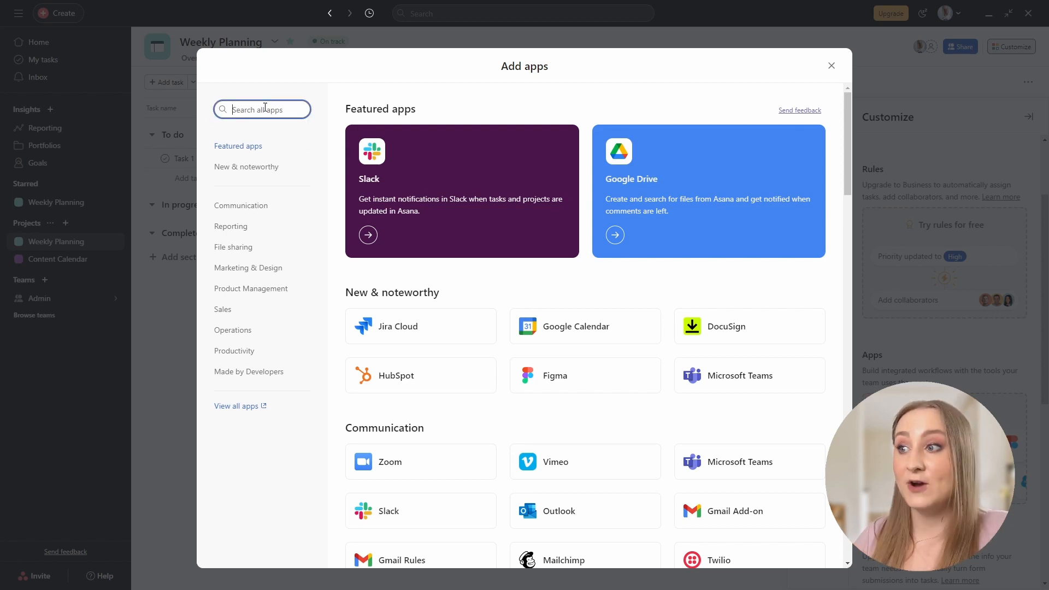
pyautogui.write('notion')
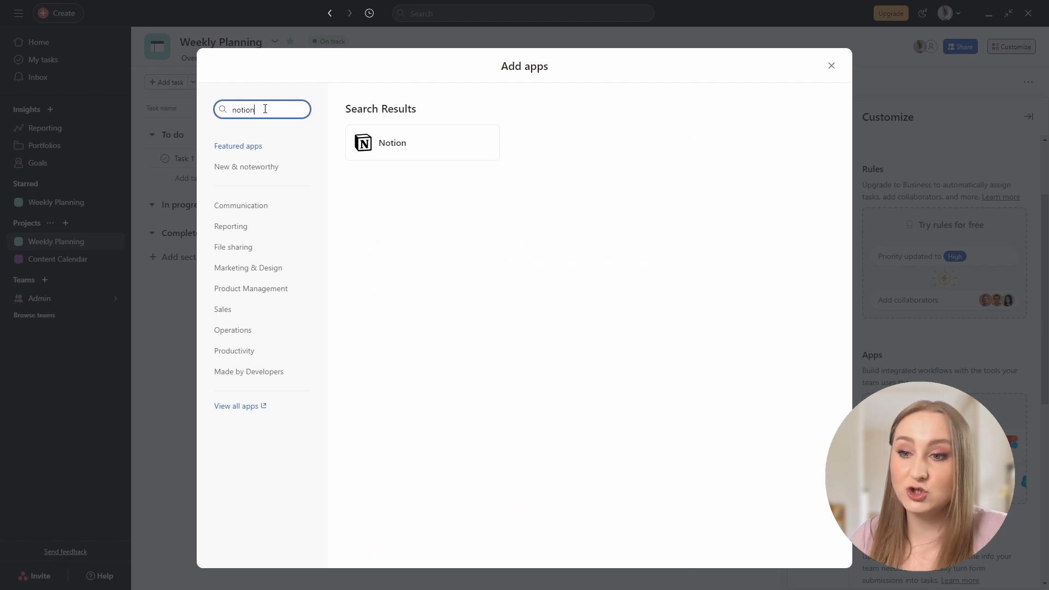
pyautogui.click(376, 149)
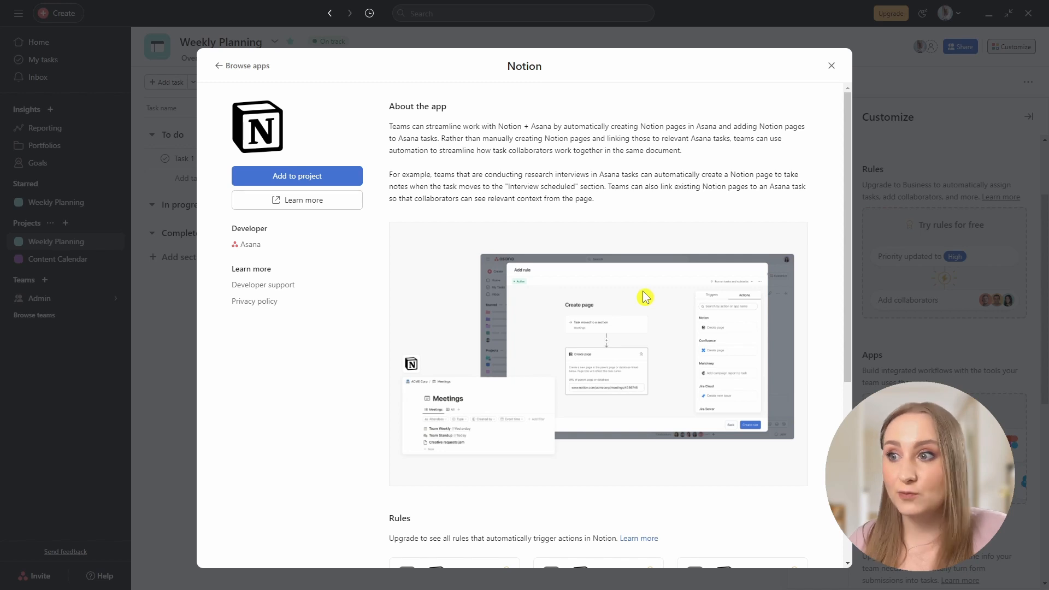
pyautogui.click(286, 177)
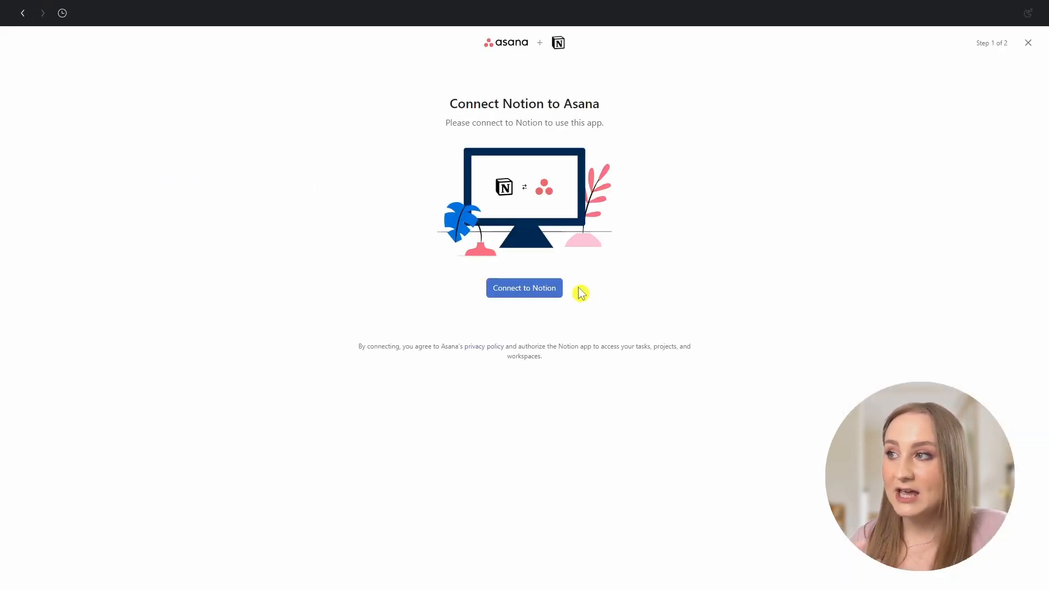
pyautogui.click(23, 13)
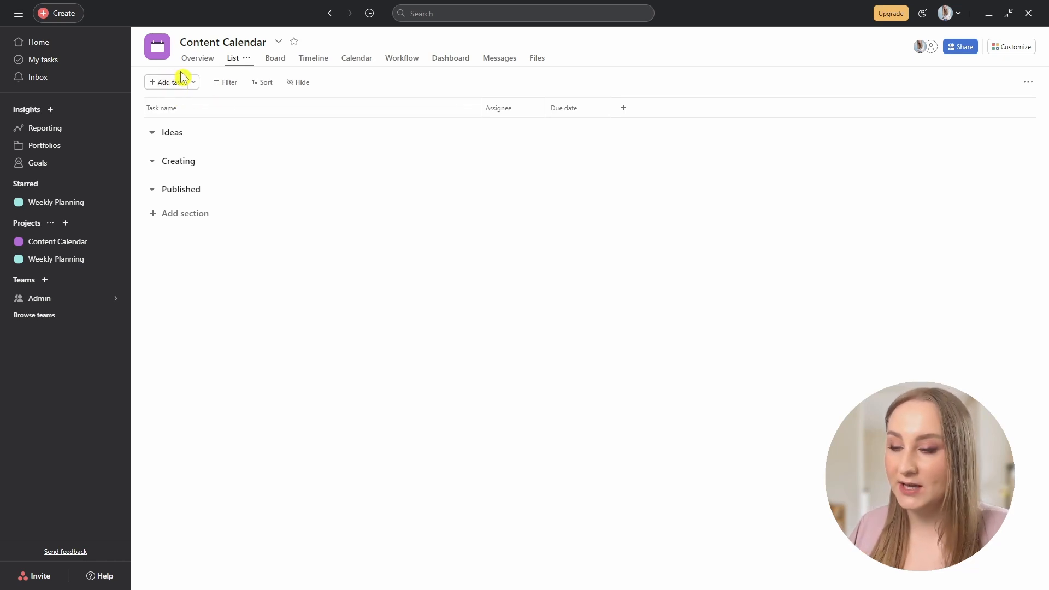
# Add YouTube video, reel, carousel and infographic tasks under Ideas, then open the YouTube Video task.
pyautogui.moveTo(194, 136)
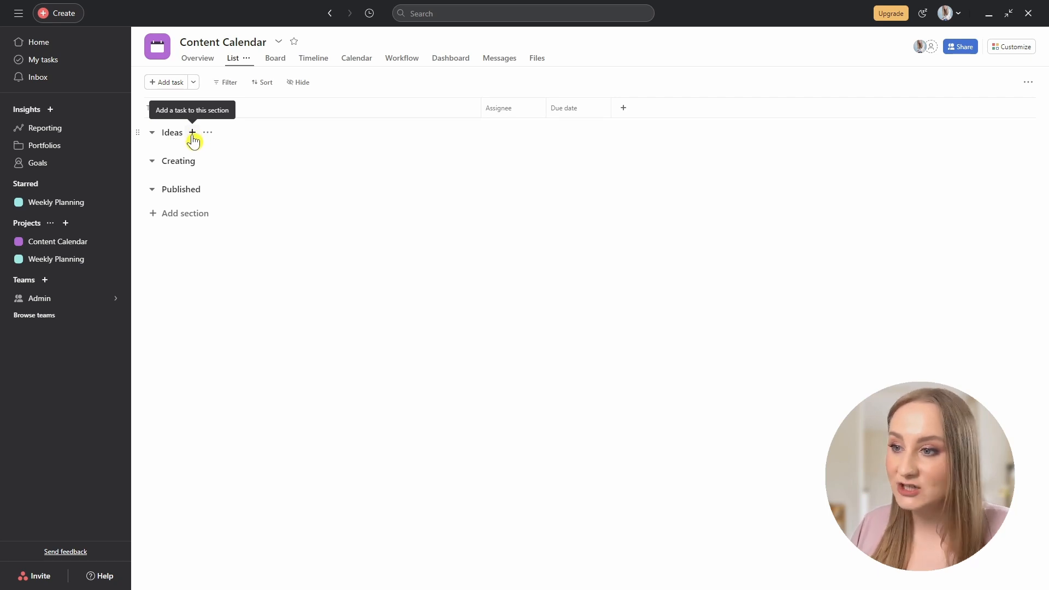
pyautogui.click(193, 132)
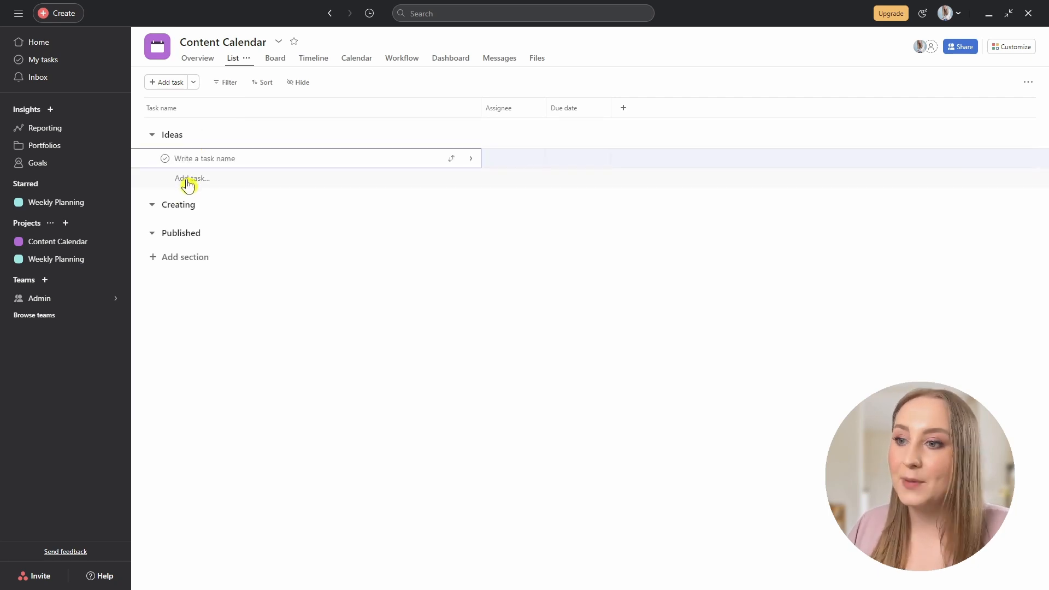
pyautogui.press('Escape')
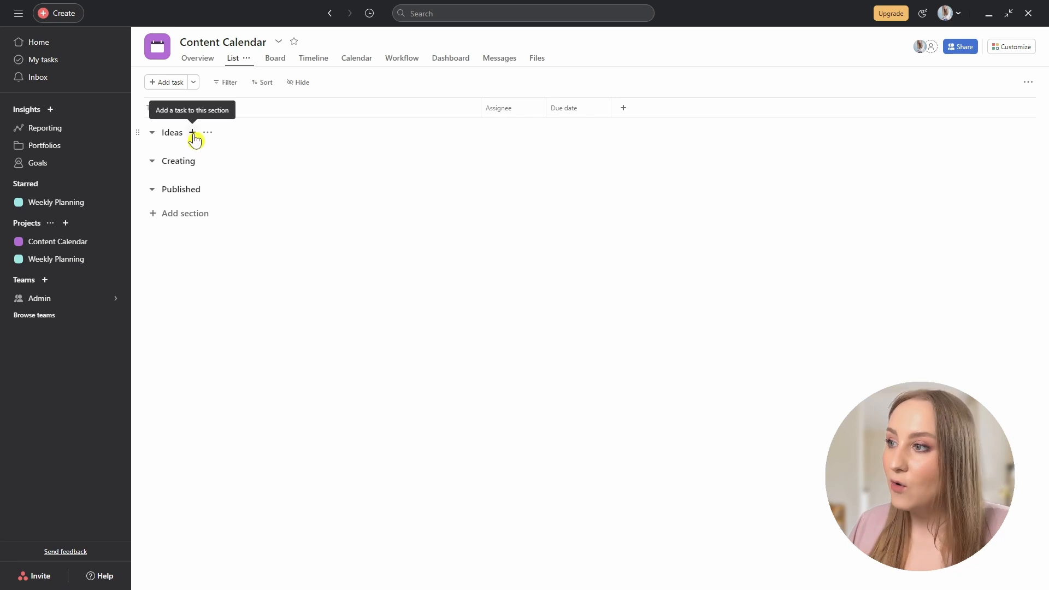
pyautogui.click(194, 137)
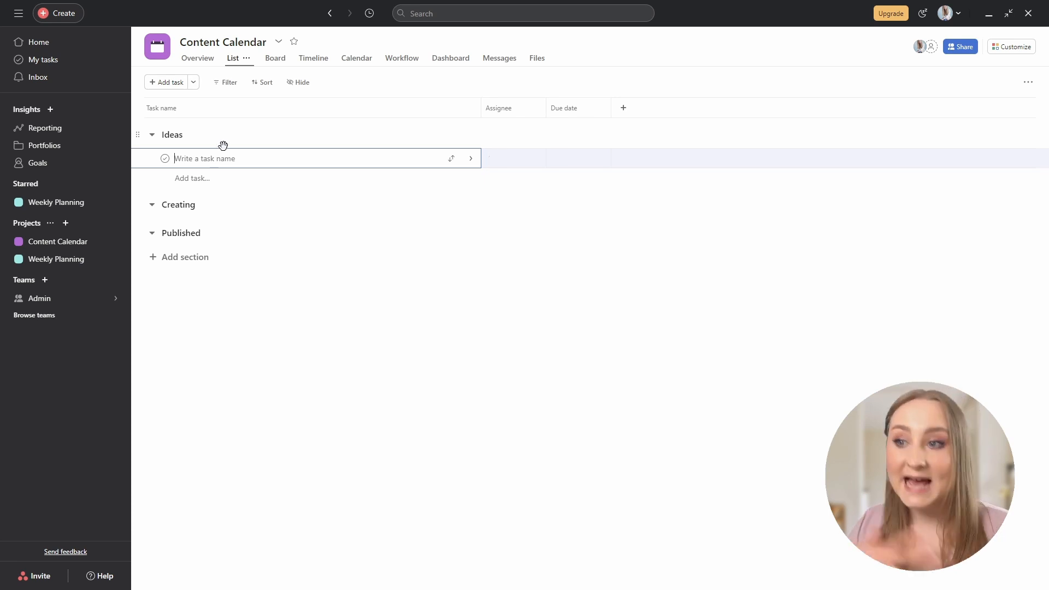
pyautogui.write('a')
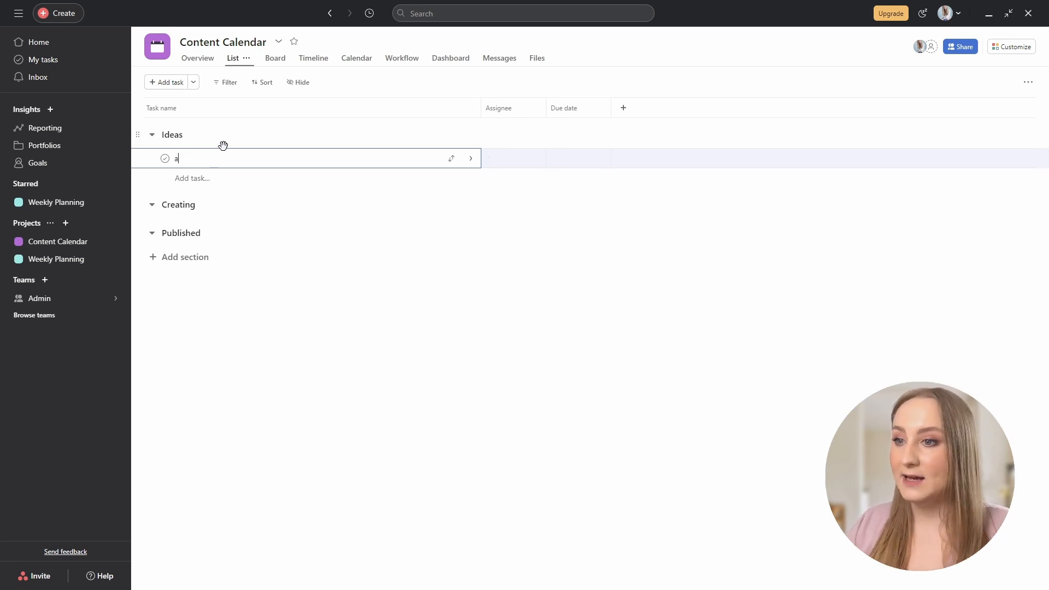
pyautogui.press('Return')
pyautogui.write('a')
pyautogui.press('Return')
pyautogui.write('a')
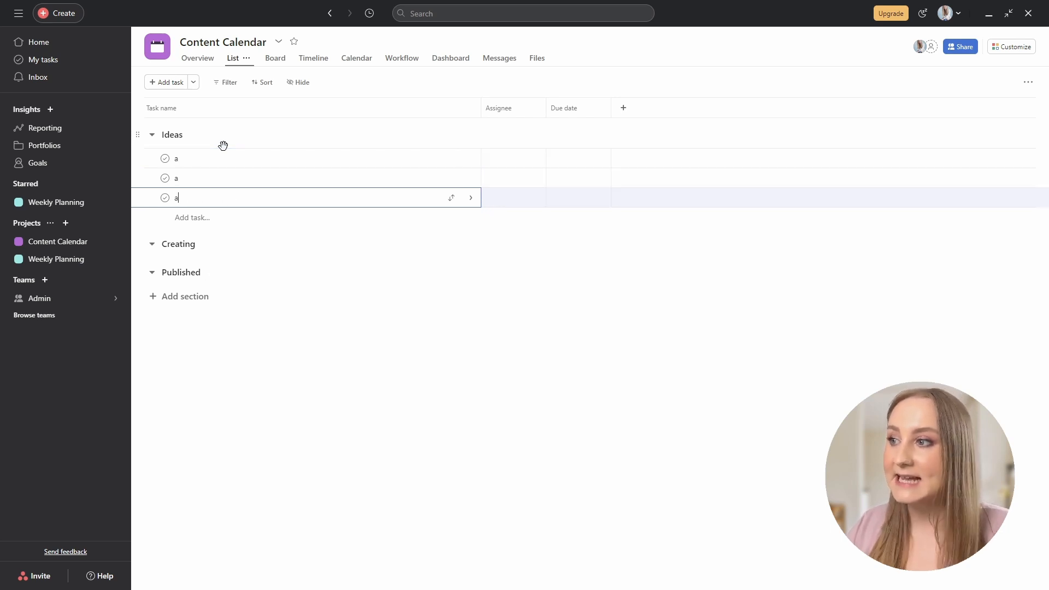
pyautogui.press('Return')
pyautogui.write('aphic: Asana Shortcuts')
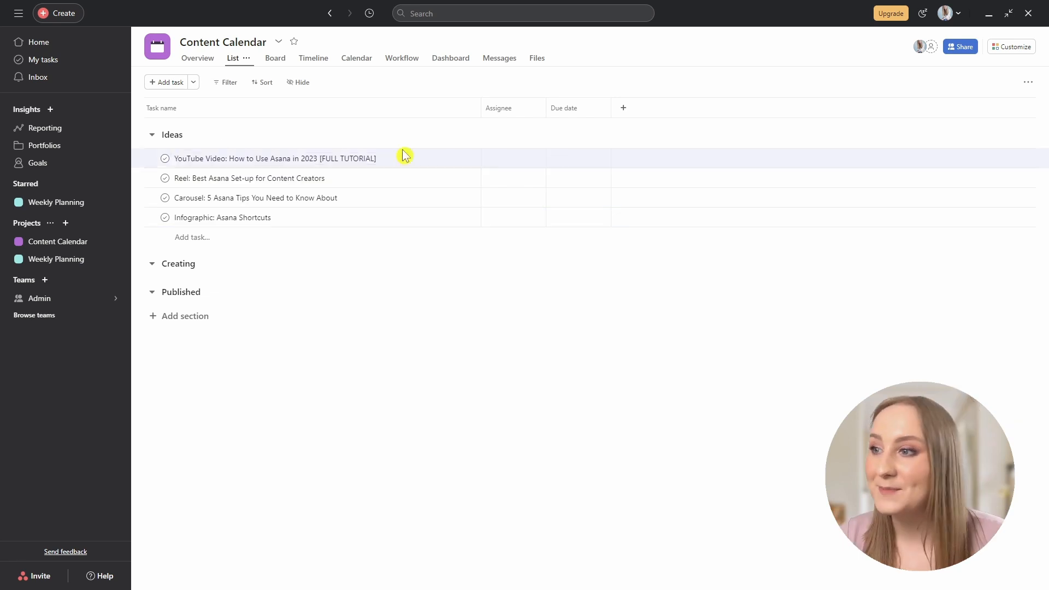
pyautogui.click(397, 160)
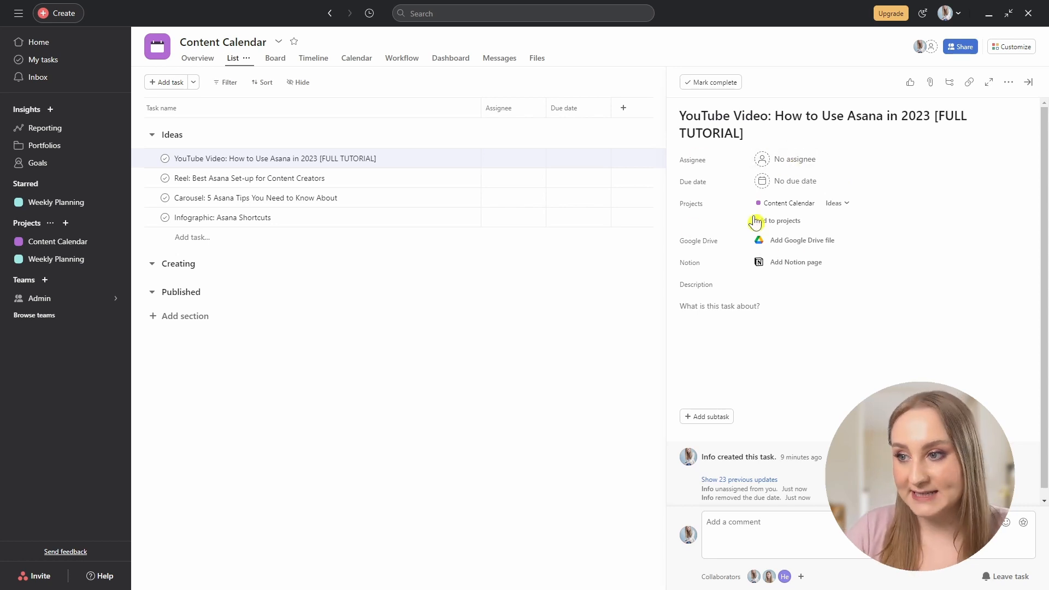
# Assign the YouTube Video task to yourself, replacing a teammate picked by mistake.
pyautogui.click(795, 163)
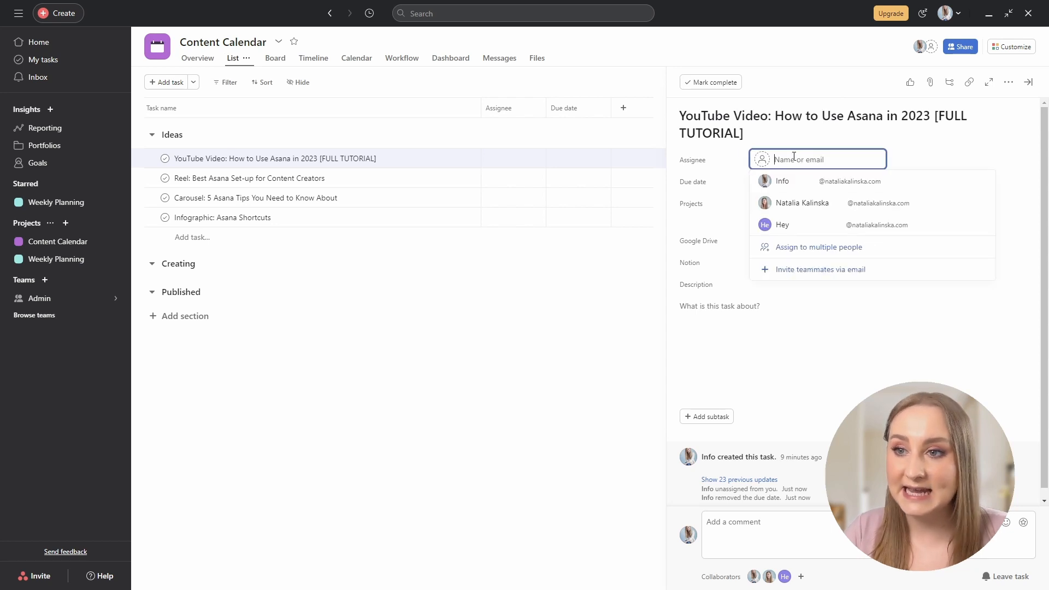
pyautogui.click(822, 224)
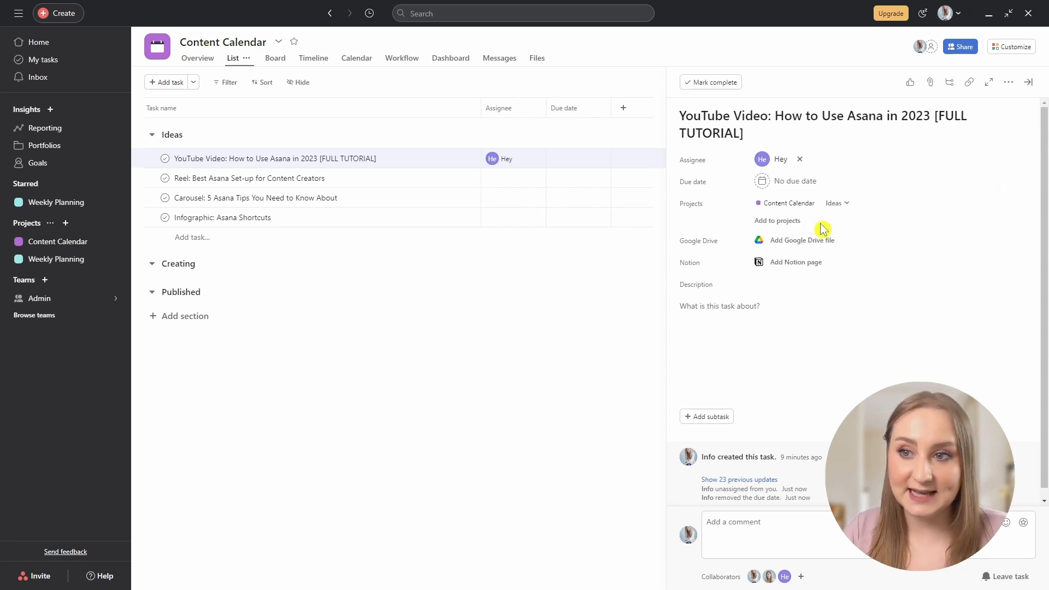
pyautogui.click(801, 161)
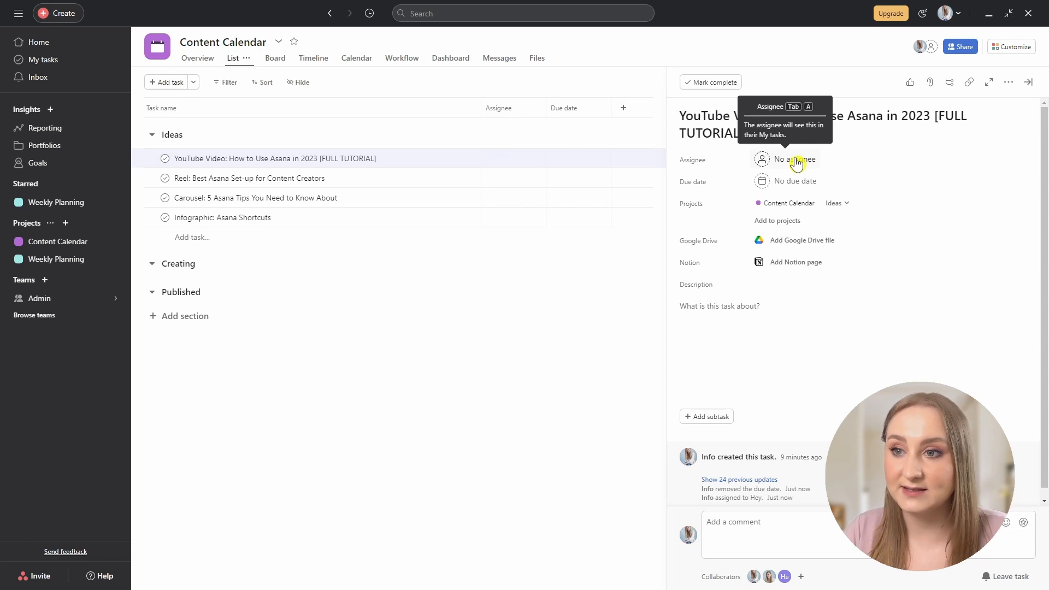
pyautogui.click(796, 163)
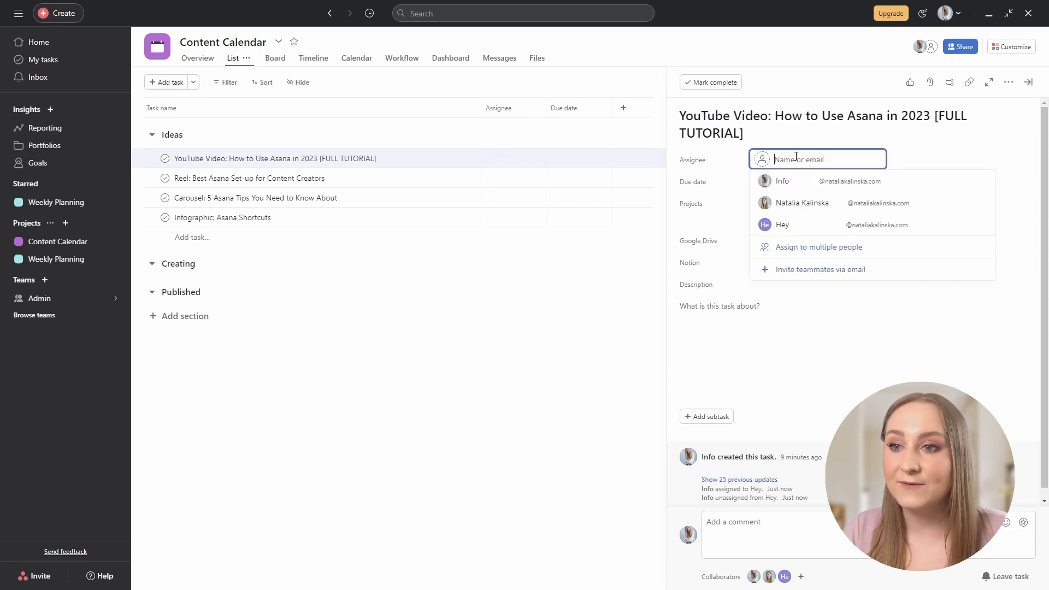
pyautogui.click(801, 184)
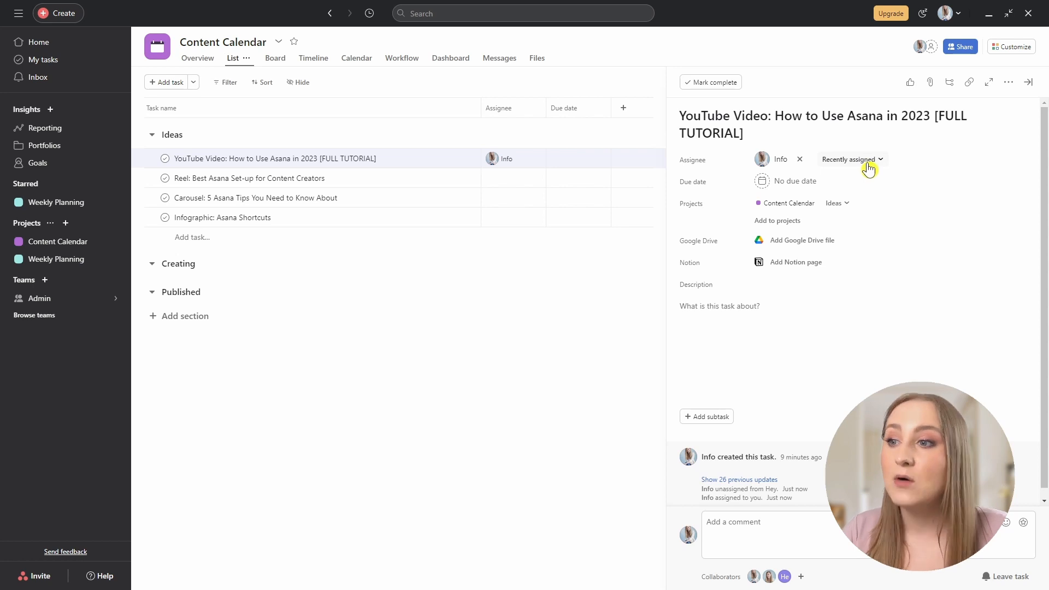
pyautogui.click(869, 170)
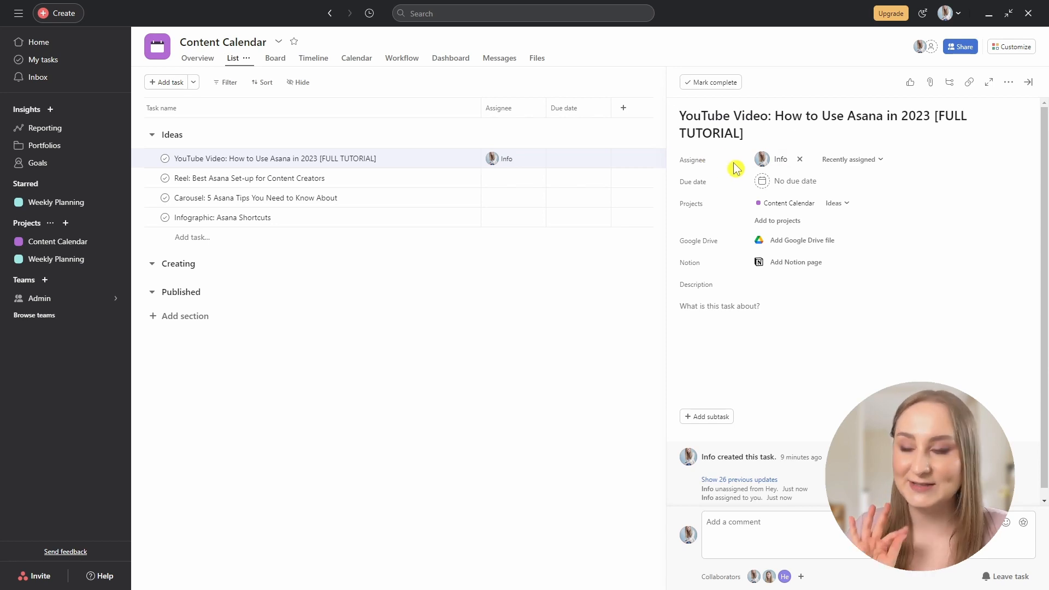
# Set the YouTube Video task's due date to 27 July 2023 (today).
pyautogui.click(794, 192)
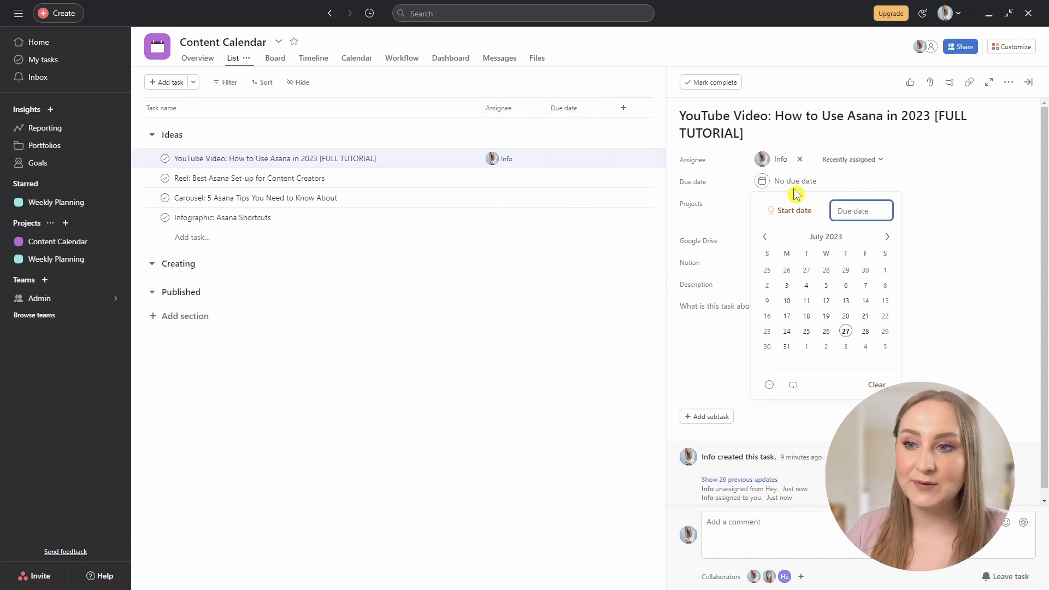
pyautogui.click(847, 332)
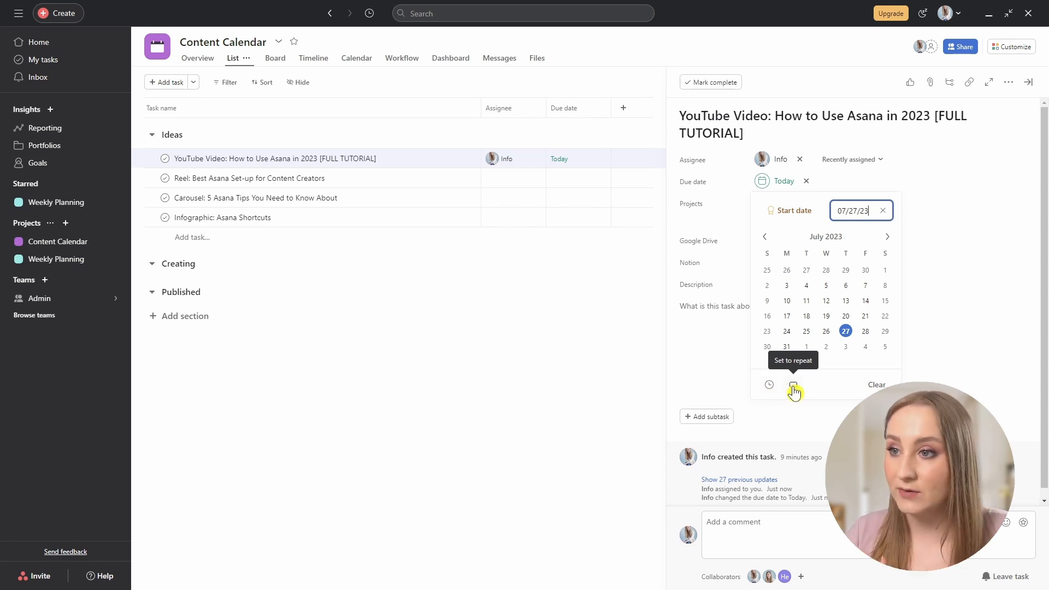
pyautogui.click(923, 236)
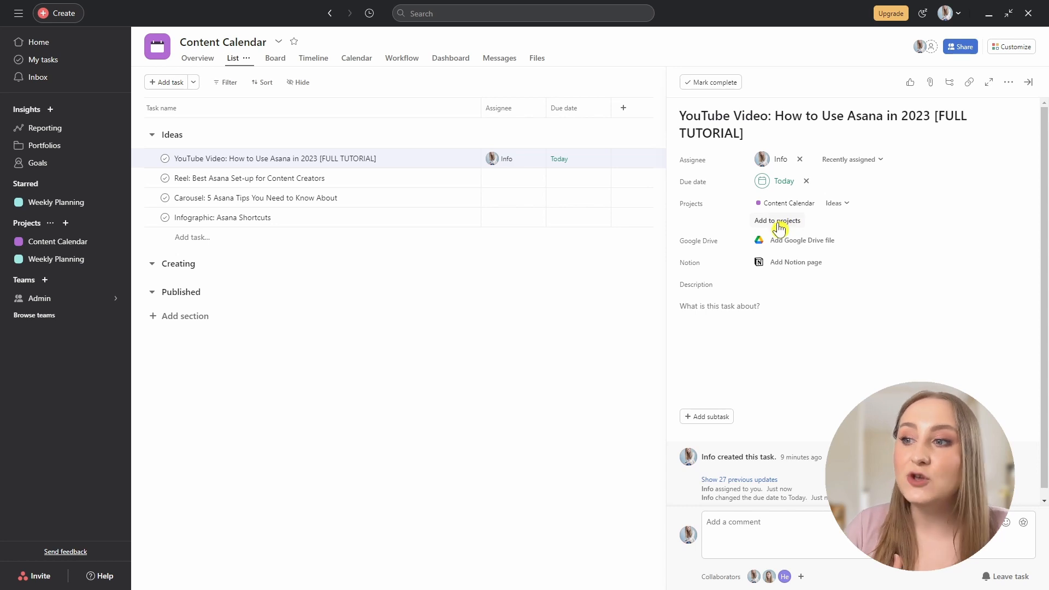
# Add the YouTube Video task to Weekly Planning and open that project's board.
pyautogui.click(782, 224)
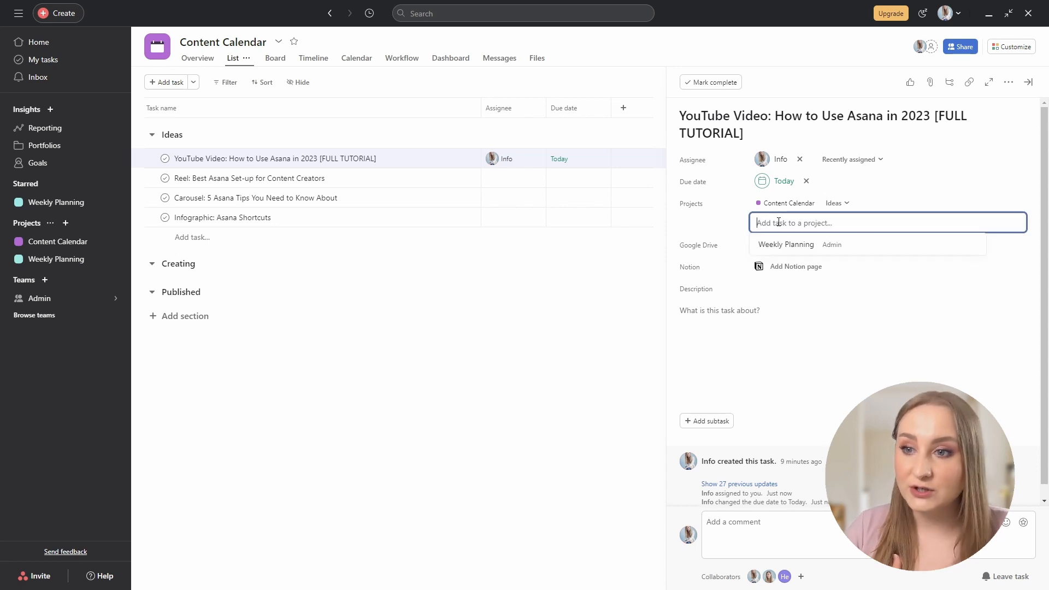
pyautogui.click(798, 247)
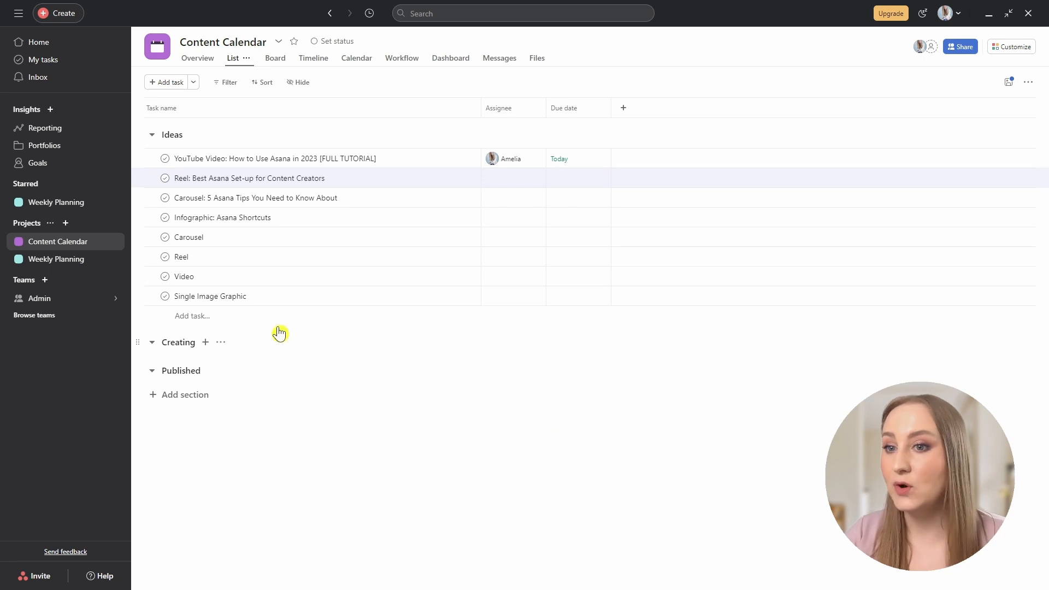
pyautogui.click(61, 209)
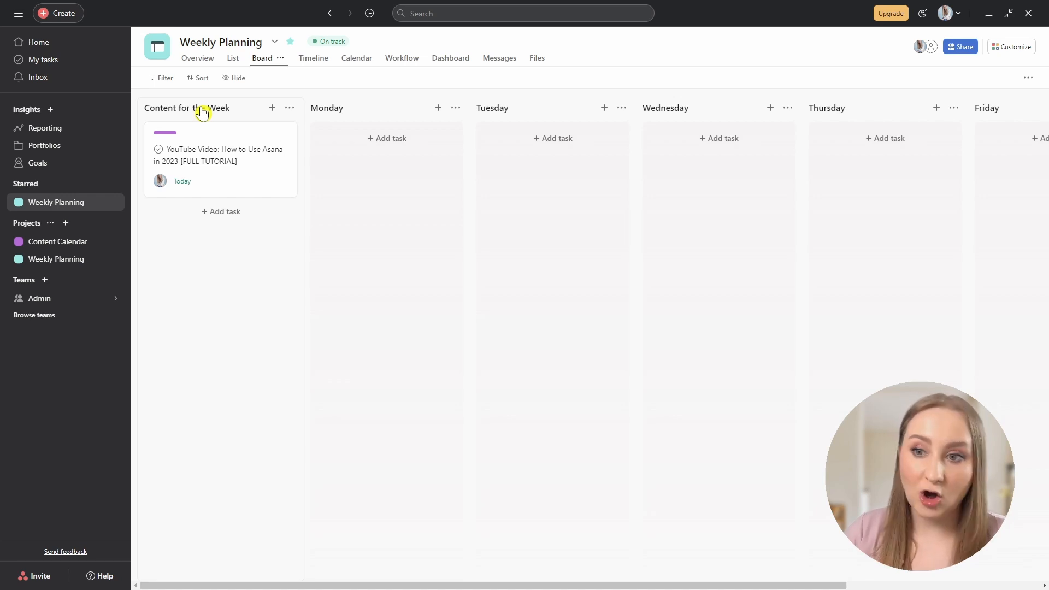
# Move the YouTube task between day columns, then view Content Calendar as a list with column options.
pyautogui.moveTo(230, 166)
pyautogui.mouseDown()
pyautogui.moveTo(391, 205)
pyautogui.moveTo(606, 181)
pyautogui.moveTo(303, 155)
pyautogui.moveTo(201, 159)
pyautogui.moveTo(234, 180)
pyautogui.mouseUp()
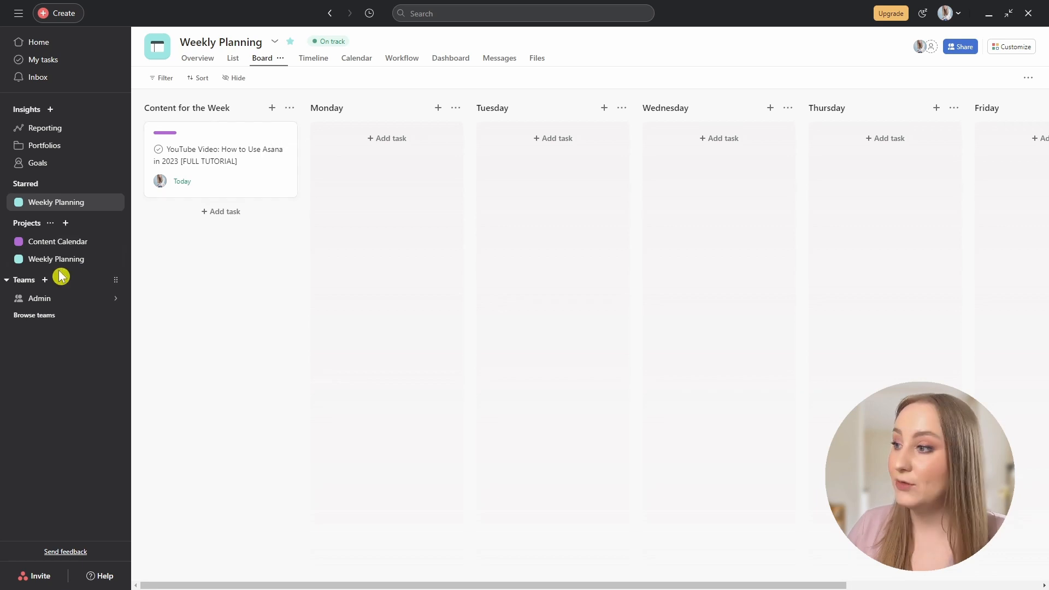
pyautogui.click(76, 247)
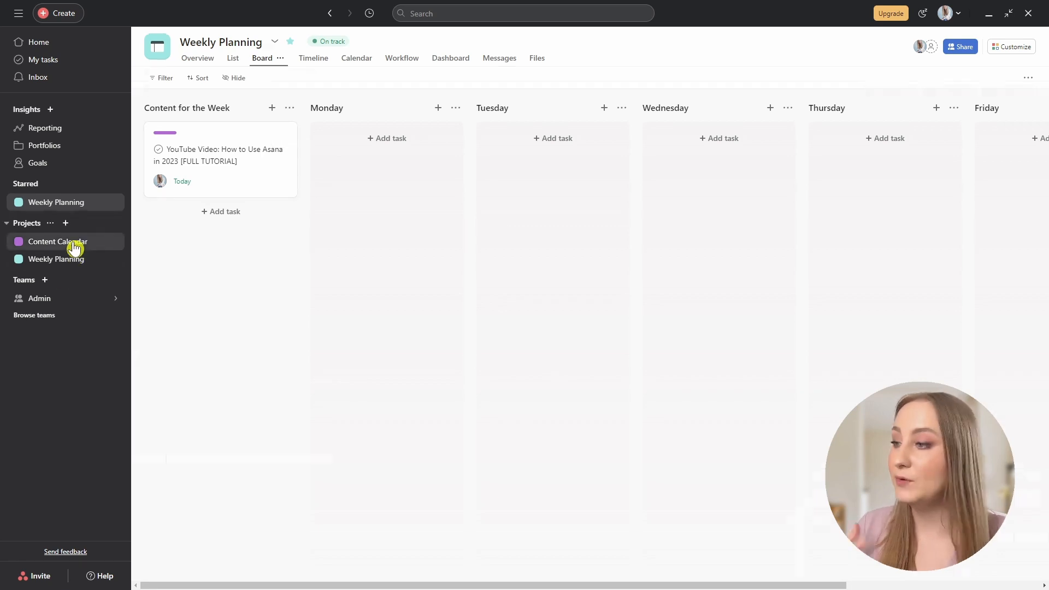
pyautogui.click(233, 59)
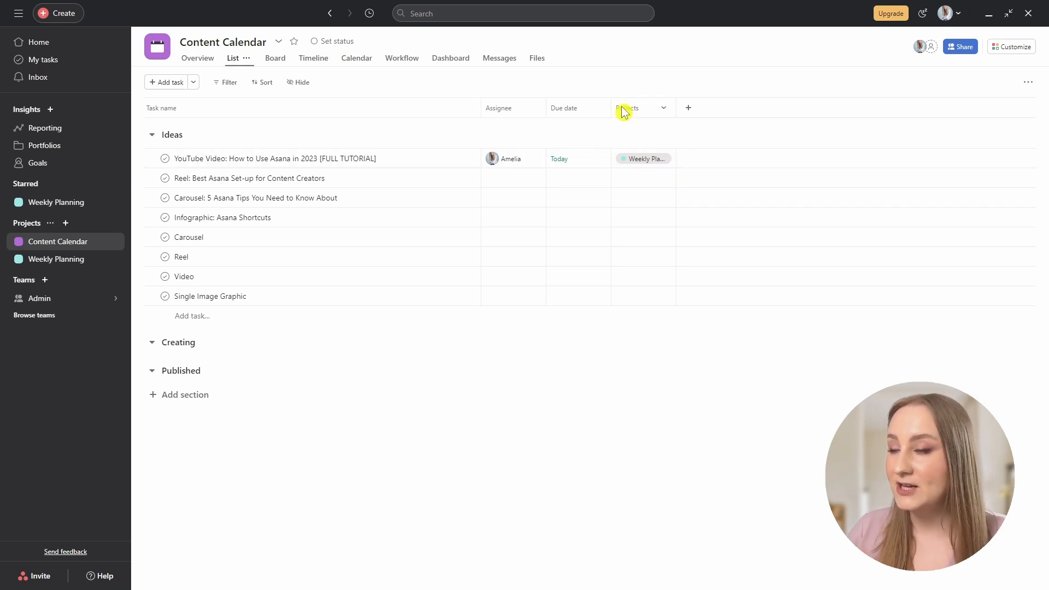
pyautogui.click(298, 83)
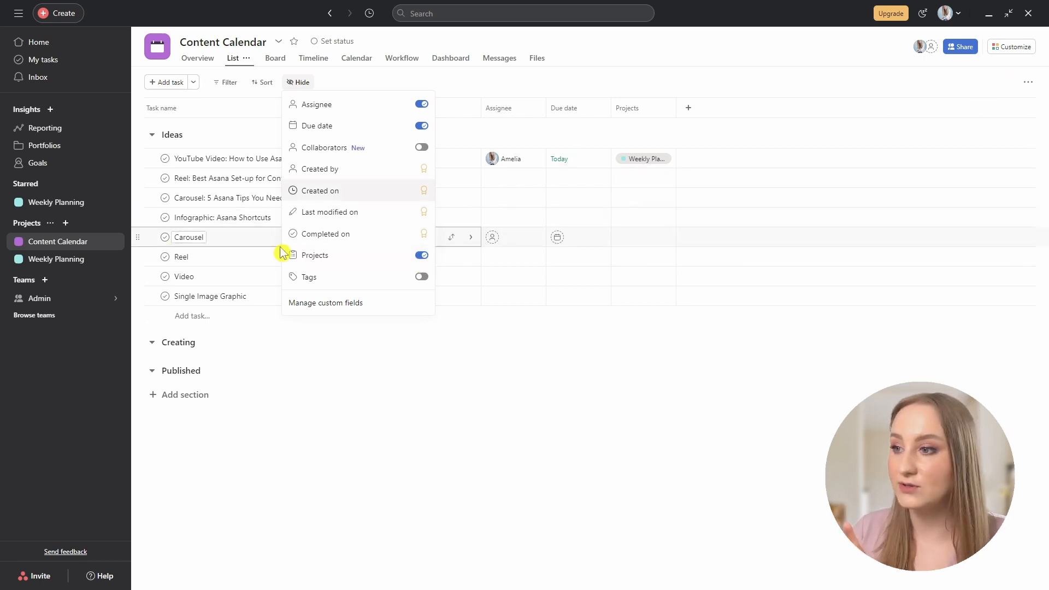
# Show and then hide the Tags column in the Content Calendar list.
pyautogui.click(426, 278)
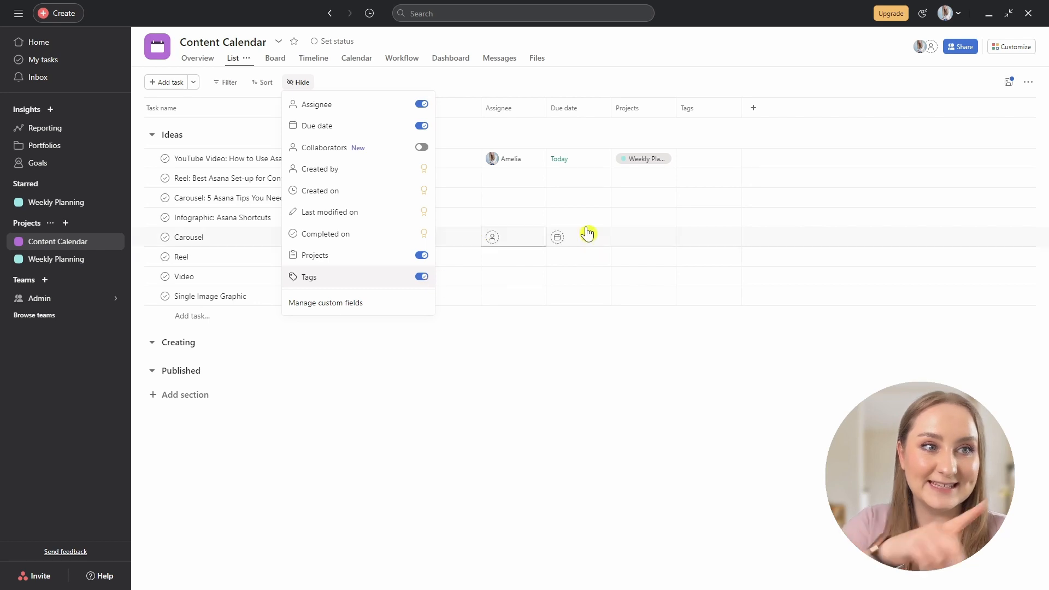
pyautogui.click(422, 277)
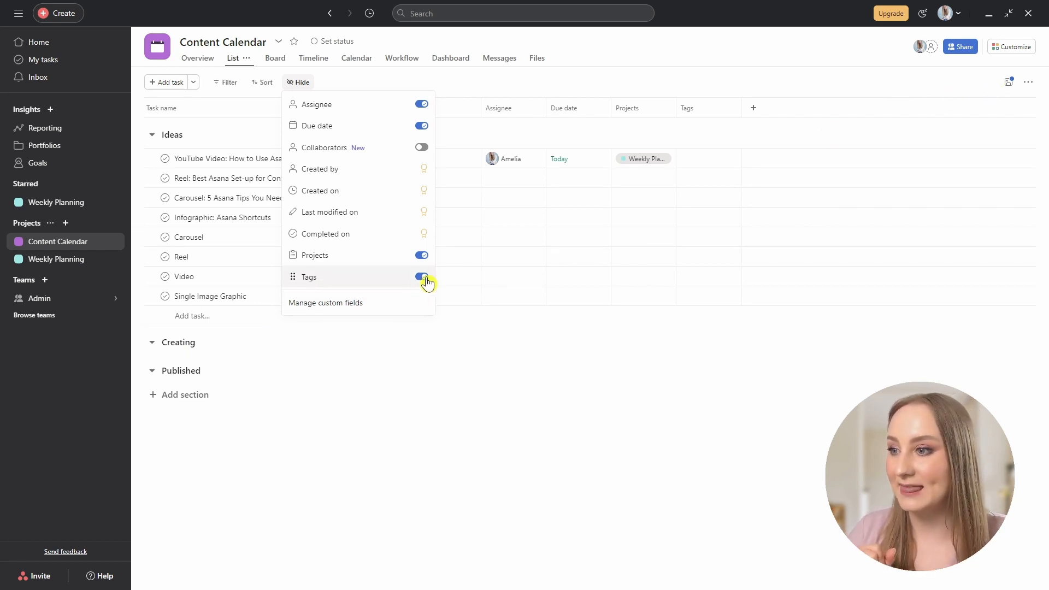
pyautogui.click(530, 337)
# Add the Reel and Carousel tasks to the Weekly Planning project.
pyautogui.click(666, 173)
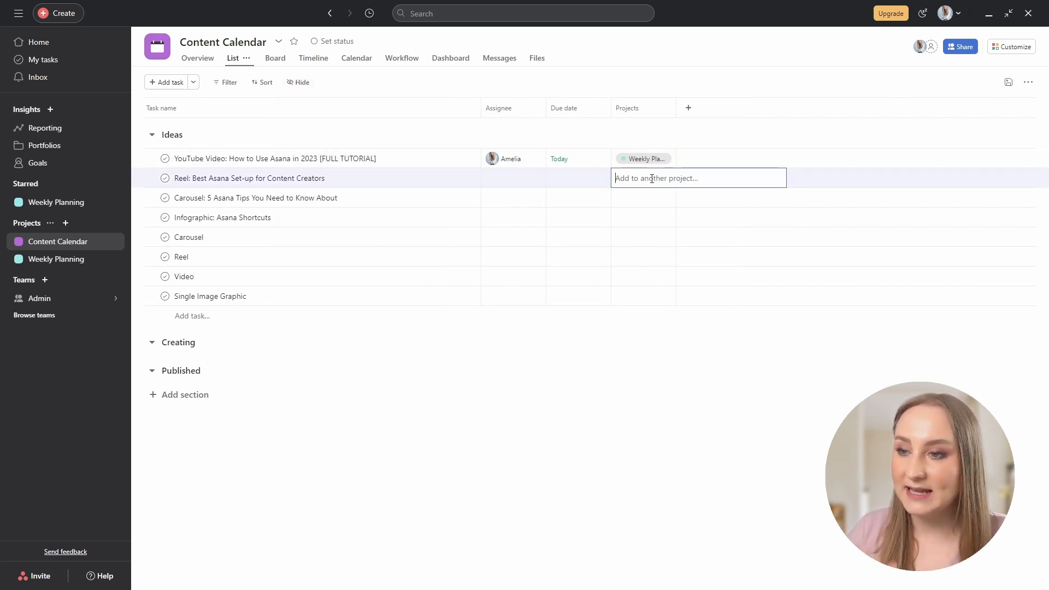
pyautogui.write('wee')
pyautogui.click(644, 196)
pyautogui.click(641, 198)
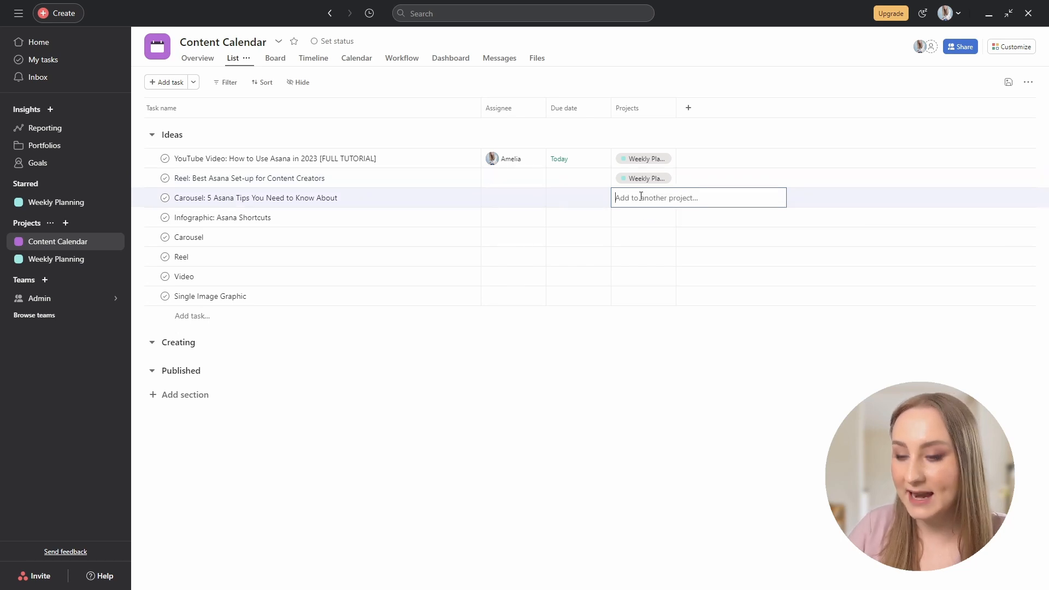
pyautogui.write('wee')
pyautogui.click(649, 217)
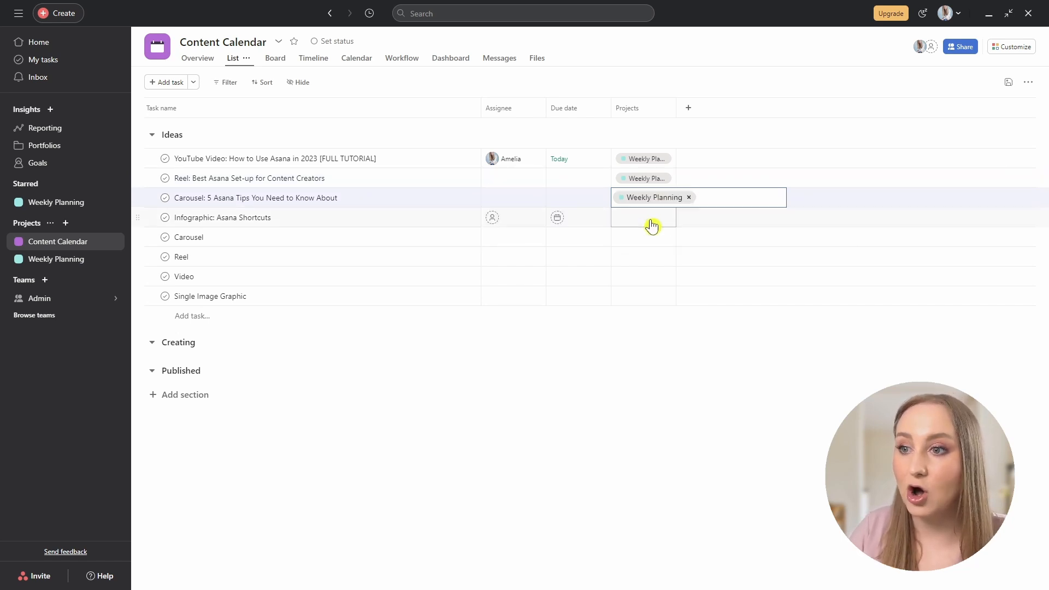
pyautogui.click(630, 347)
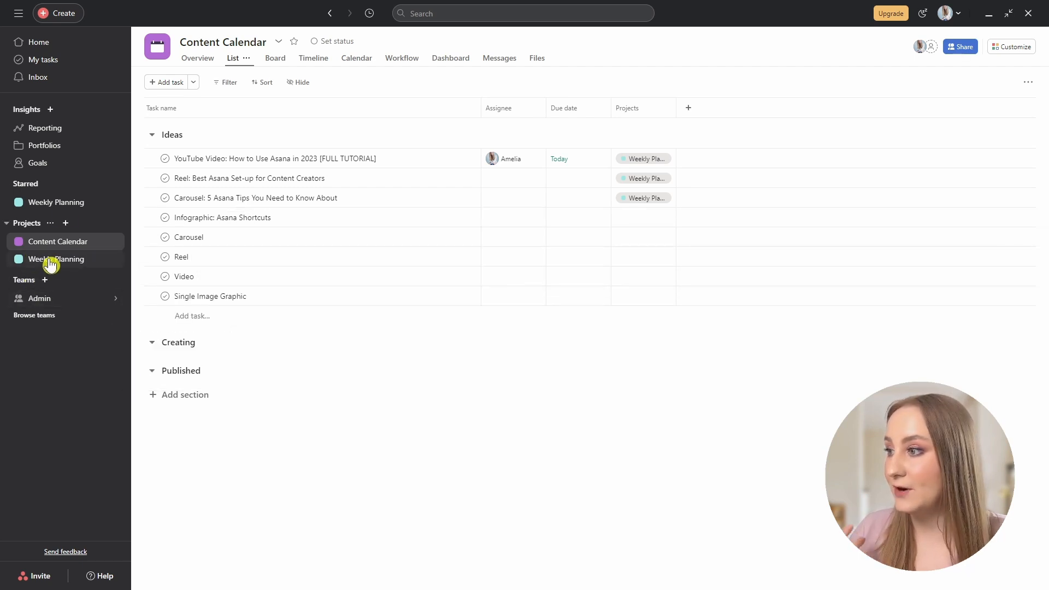
# Open the Weekly Planning board to see Reel and Carousel under Content for the Week.
pyautogui.click(73, 211)
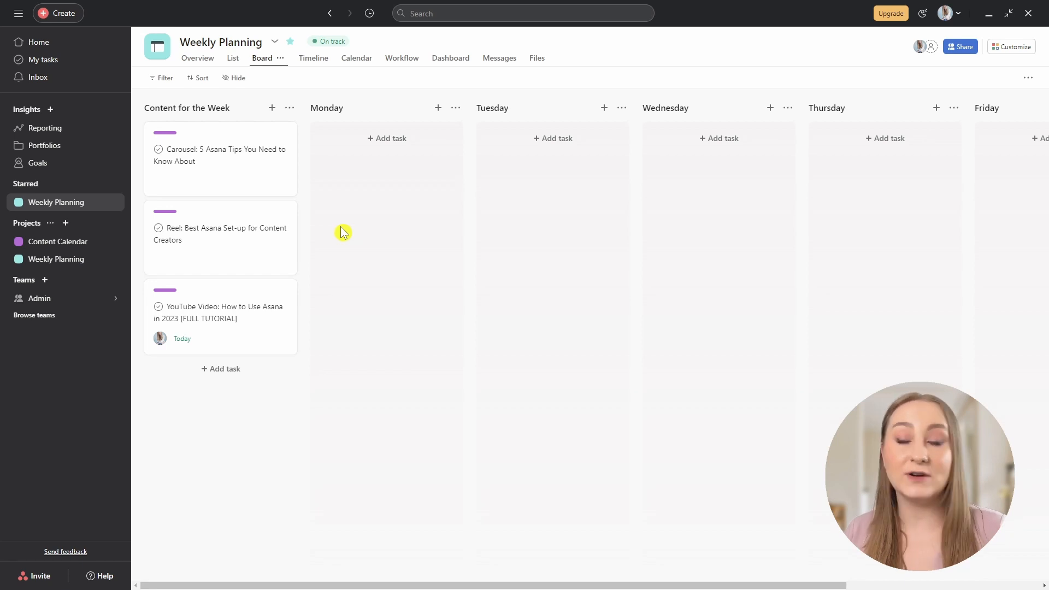
# Create a new 'High Priority' tag on the YouTube Video task and make it red.
pyautogui.click(192, 306)
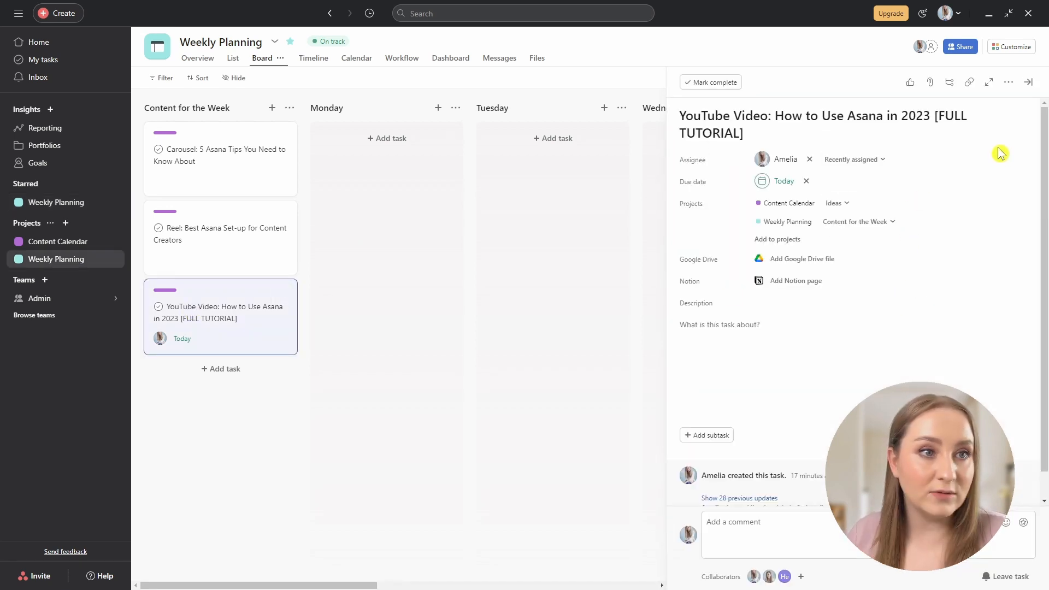
pyautogui.click(1008, 82)
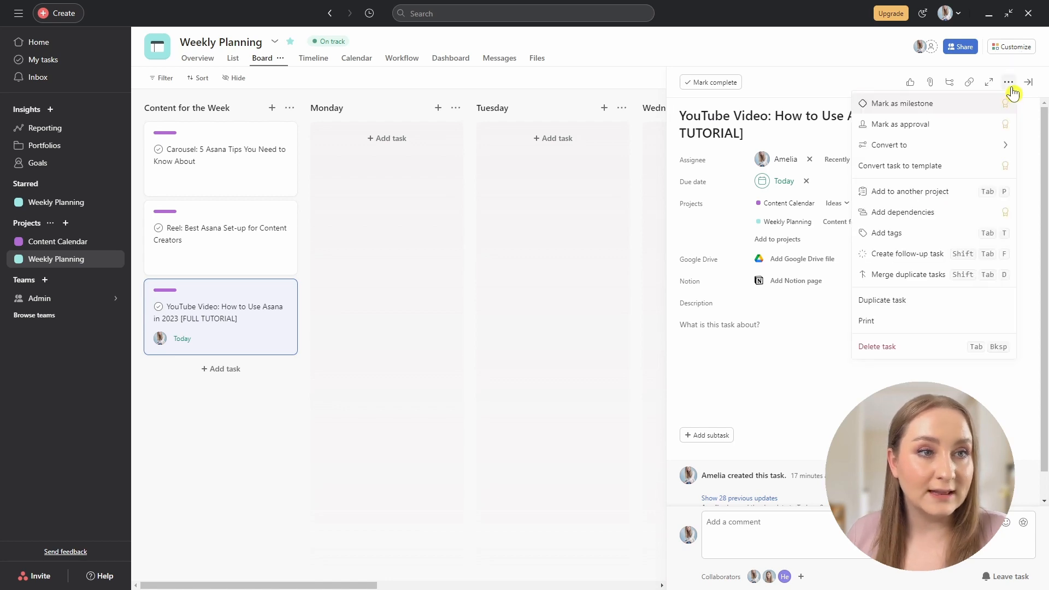
pyautogui.click(924, 233)
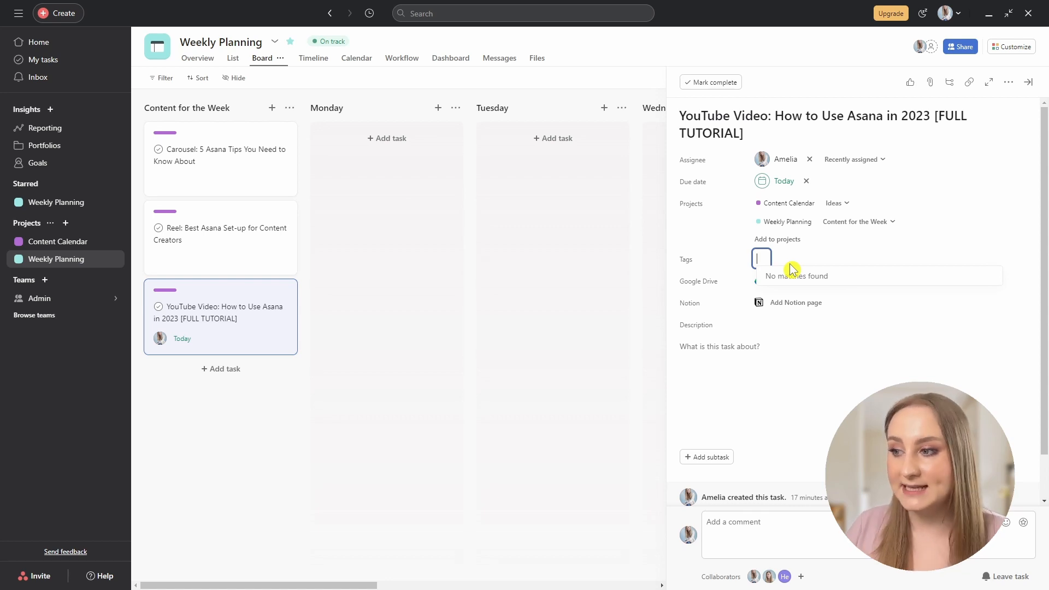
pyautogui.write('High C')
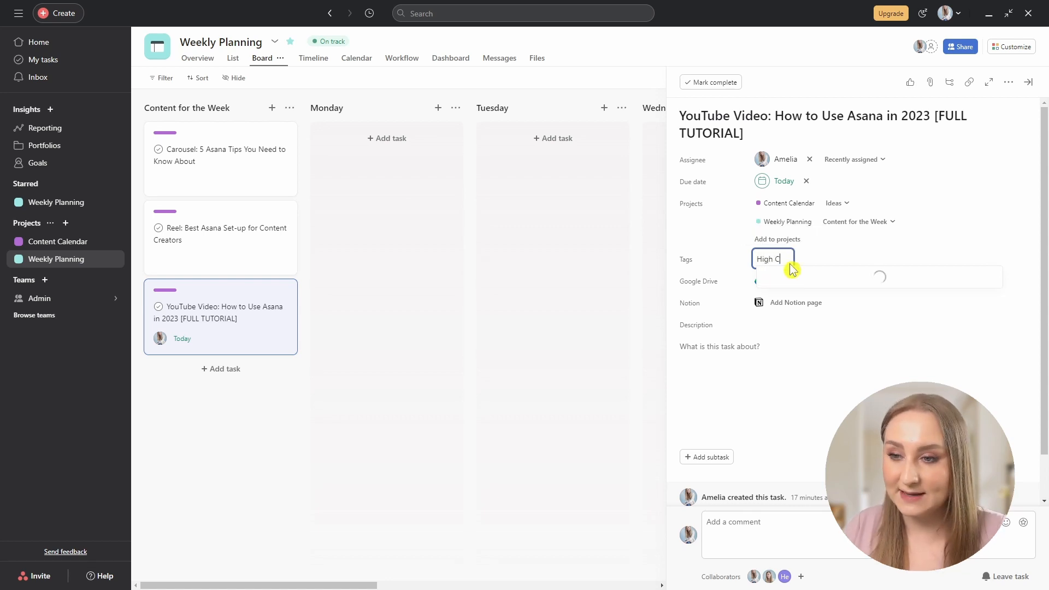
pyautogui.press('BackSpace')
pyautogui.write('Pr')
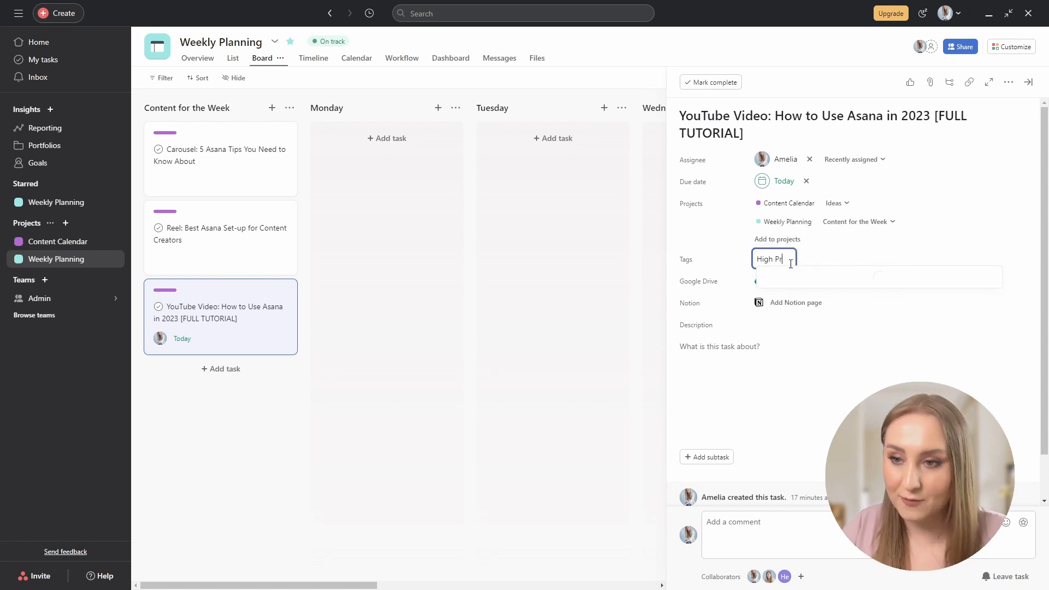
pyautogui.write('iority')
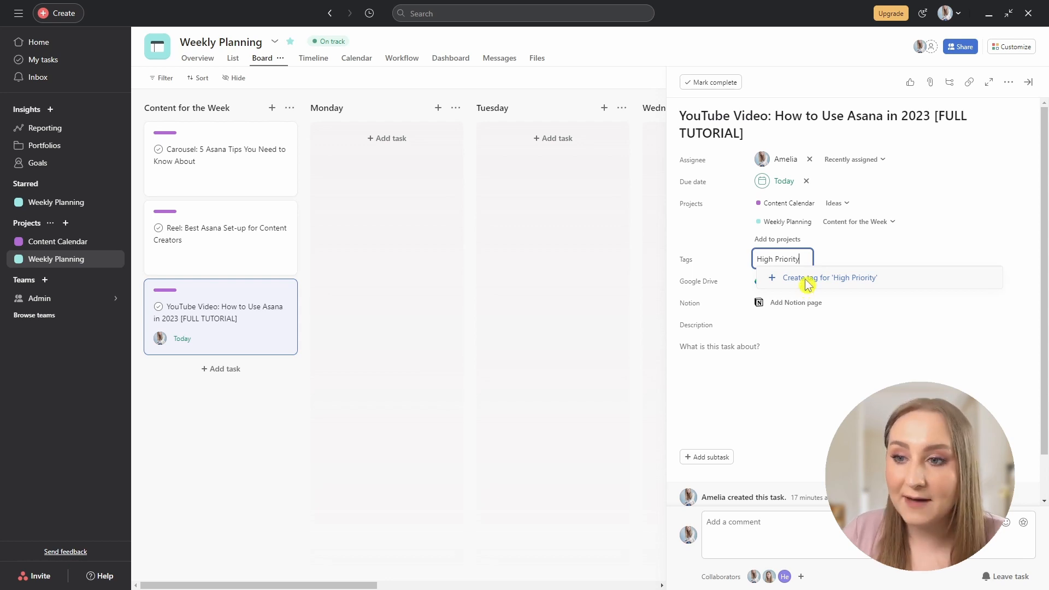
pyautogui.click(807, 283)
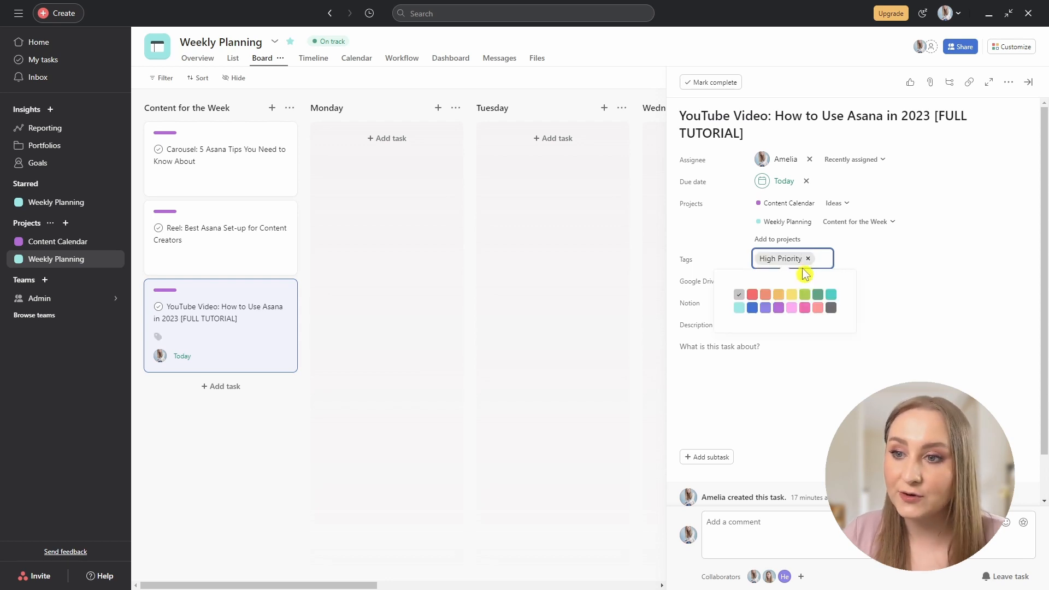
pyautogui.click(753, 294)
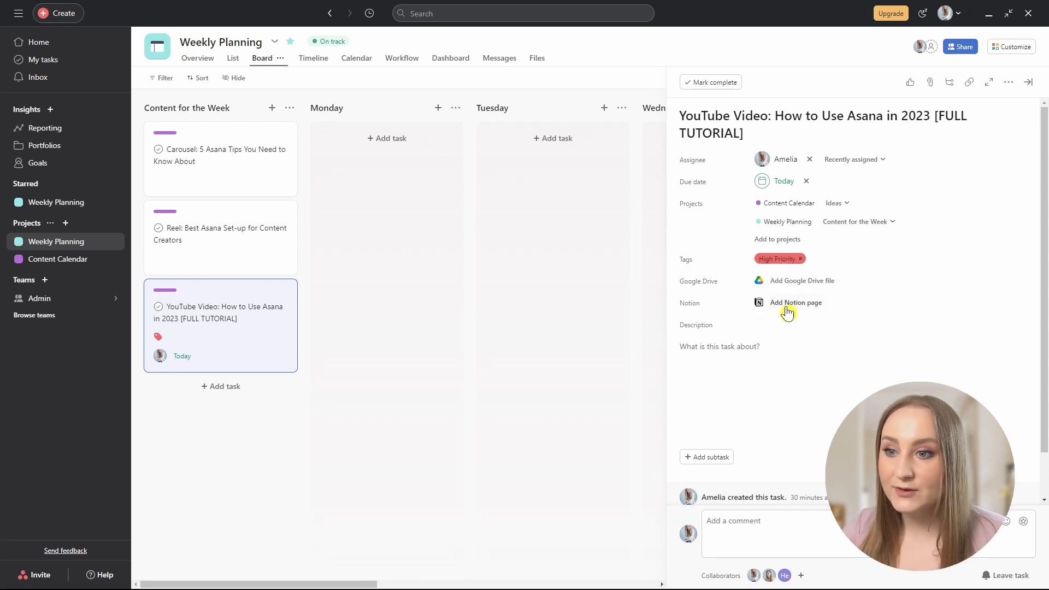
# Attach the 'Asana vs Trello' Google Drive document to the YouTube Video task.
pyautogui.click(801, 281)
pyautogui.write('asnan')
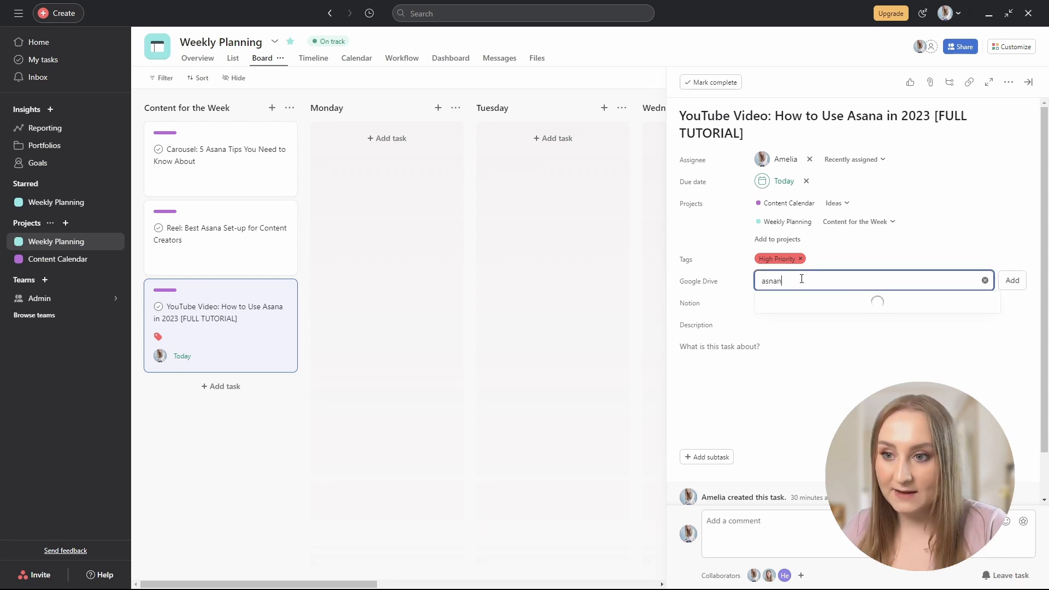
pyautogui.press('BackSpace')
pyautogui.press('BackSpace')
pyautogui.press('BackSpace')
pyautogui.write('ana')
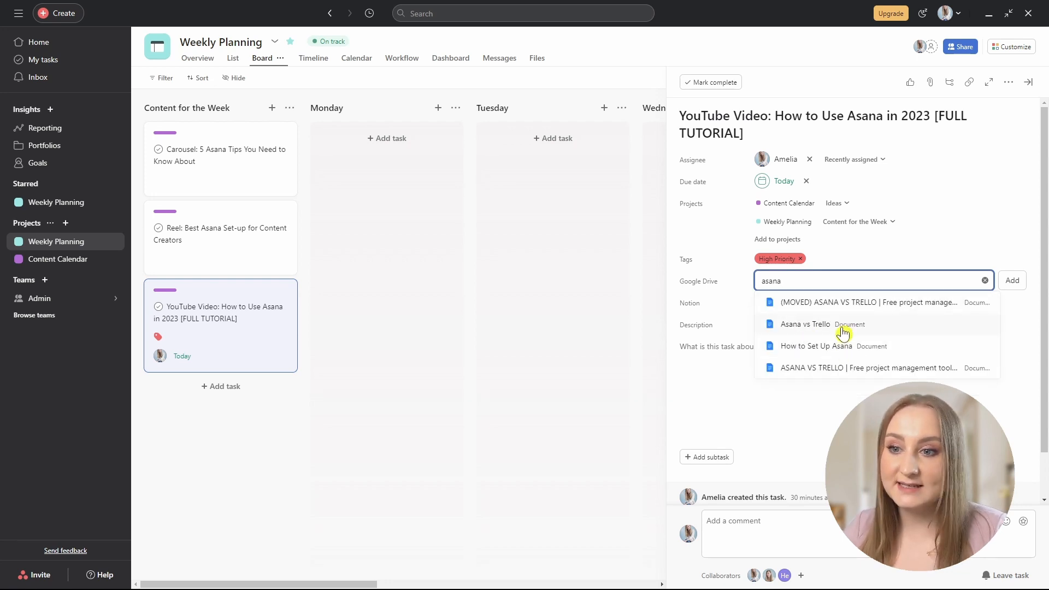
pyautogui.click(843, 330)
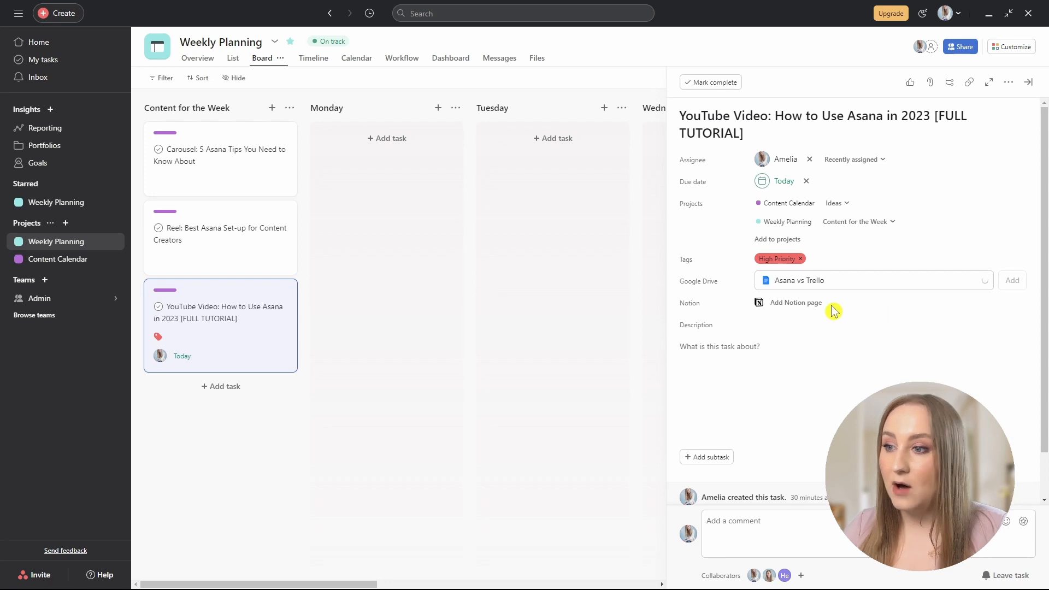
# Add the Asana beginners tutorial Notion page by pasting its link.
pyautogui.click(801, 303)
pyautogui.hotkey('ctrl', 'v')
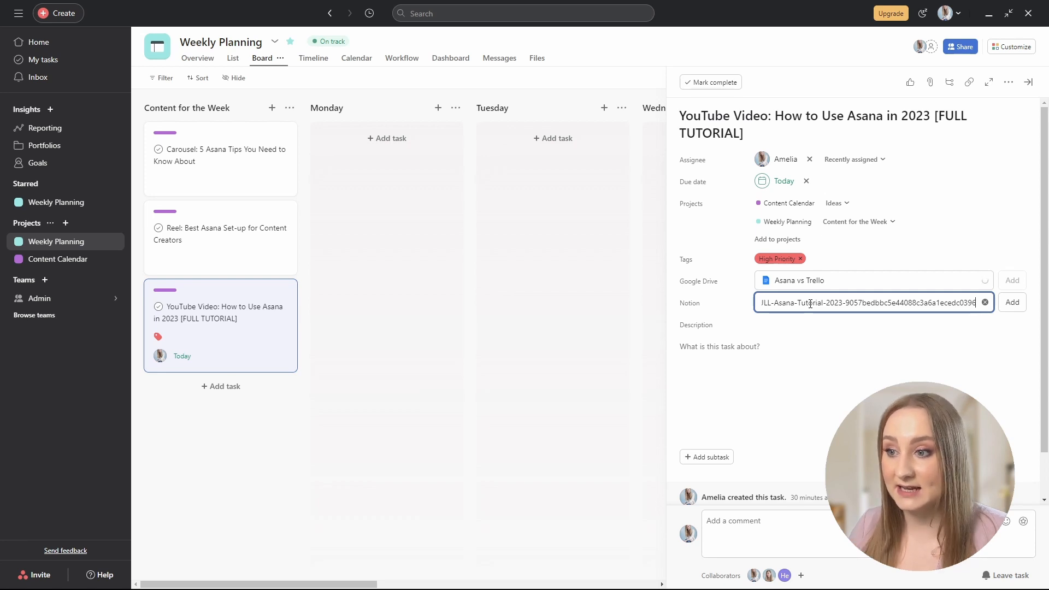
pyautogui.press('Return')
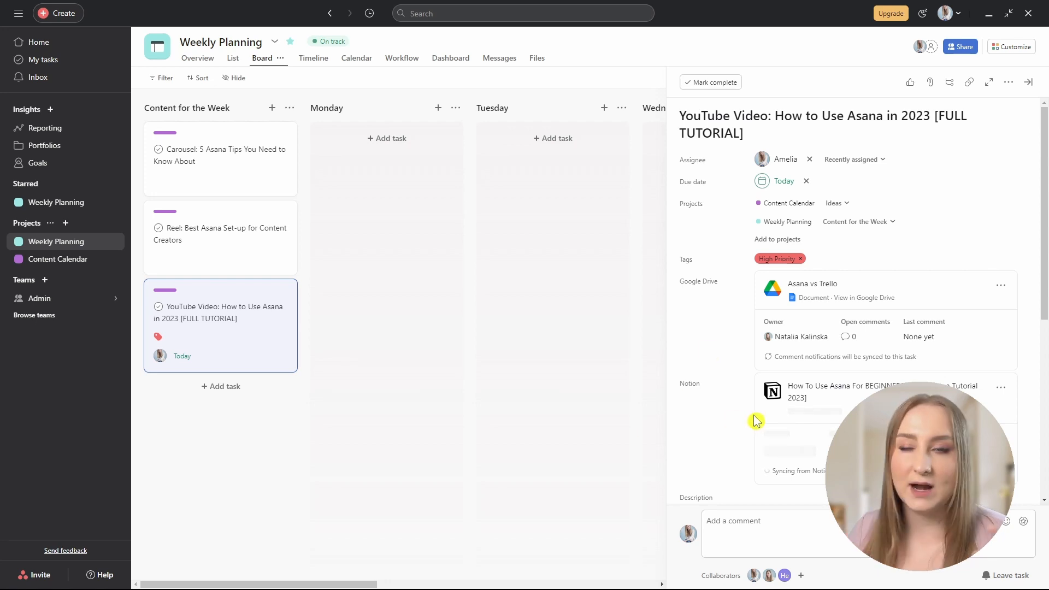
# Begin the task description, inserting and then removing a Weekly Planning project link.
pyautogui.scroll(-4, 756, 418)
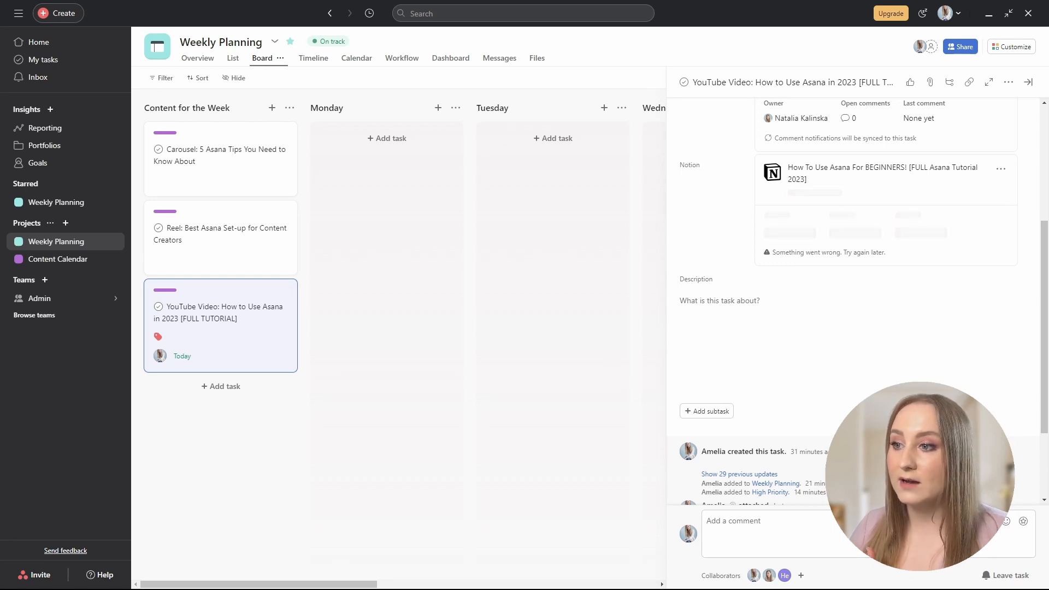
pyautogui.click(850, 360)
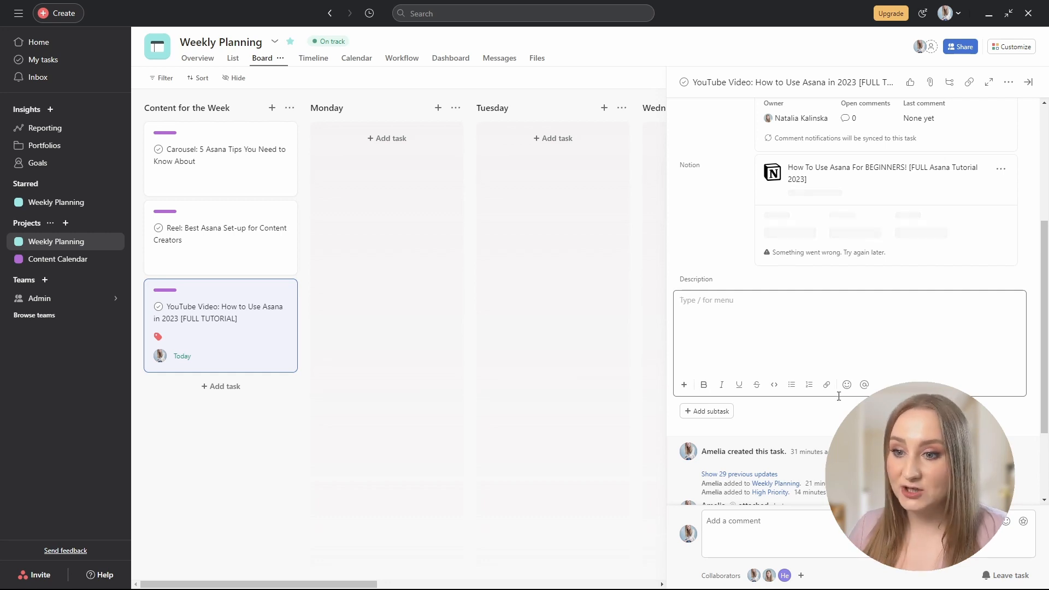
pyautogui.click(864, 385)
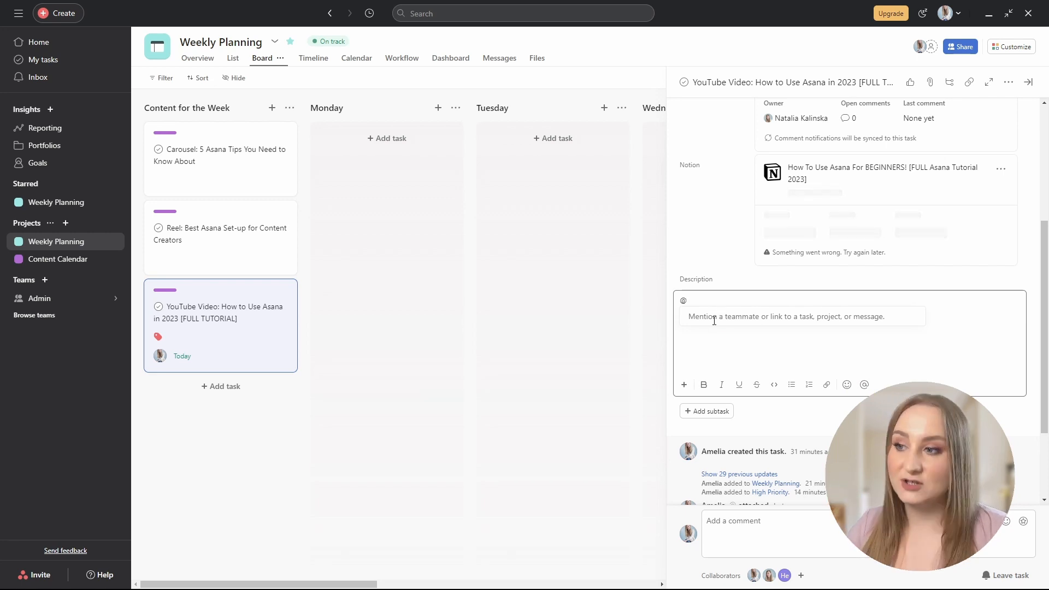
pyautogui.write('week')
pyautogui.click(716, 322)
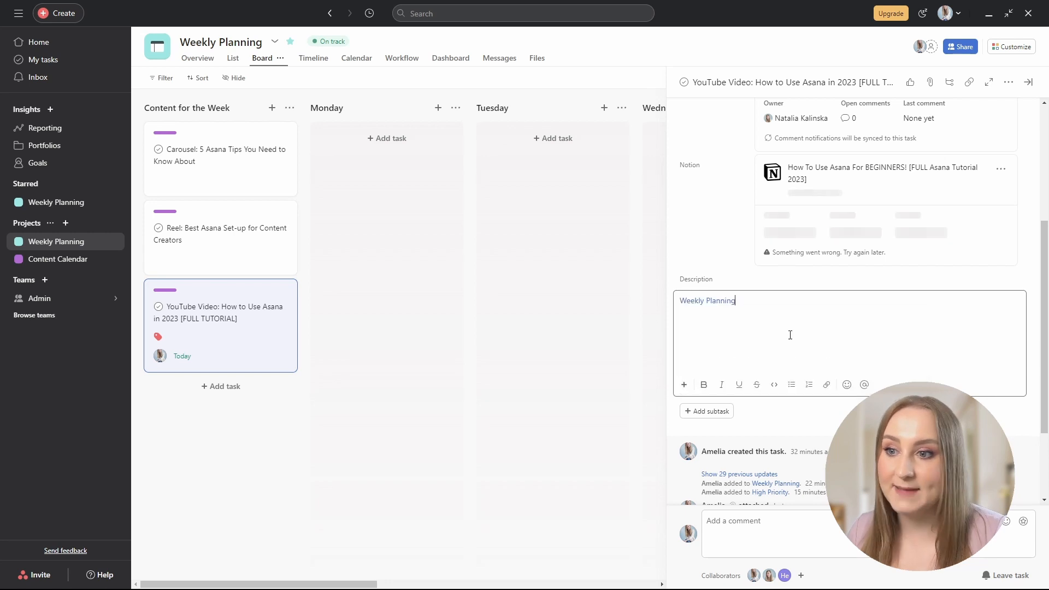
pyautogui.press('BackSpace')
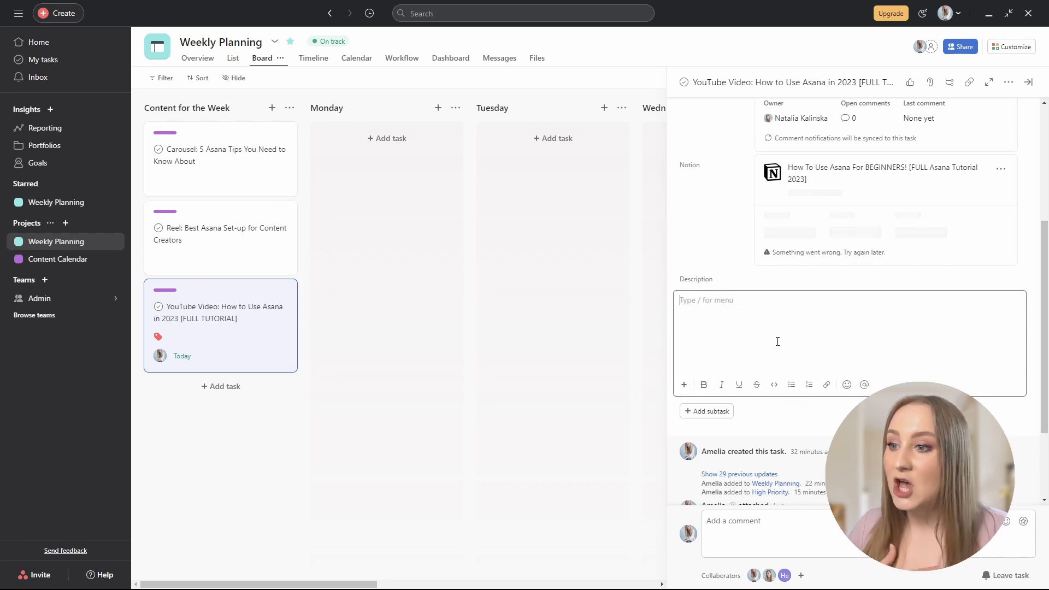
pyautogui.click(684, 385)
# Select the description's numbered Intro/Value/Outro outline and scroll down to the embedded YouTube video.
pyautogui.scroll(-5, 757, 468)
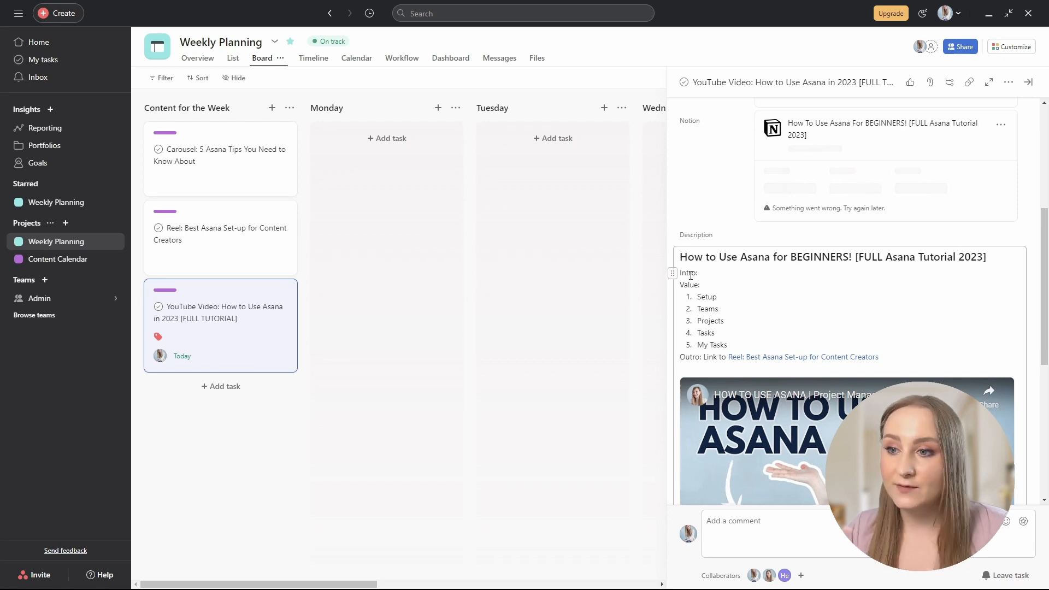
pyautogui.moveTo(701, 297); pyautogui.dragTo(754, 347)
pyautogui.click(754, 347)
pyautogui.moveTo(753, 360)
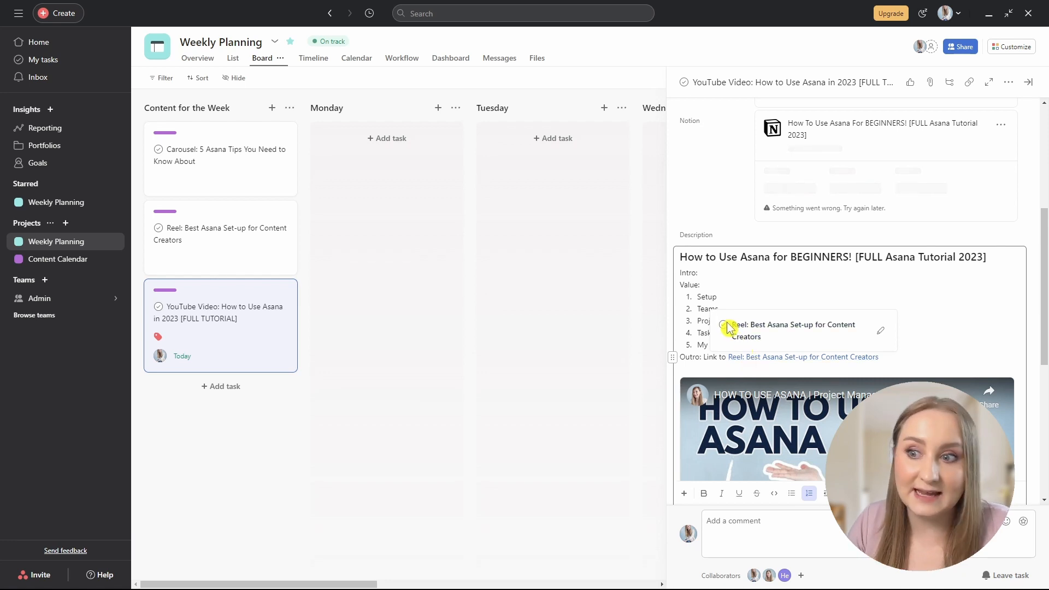
pyautogui.scroll(-2, 689, 361)
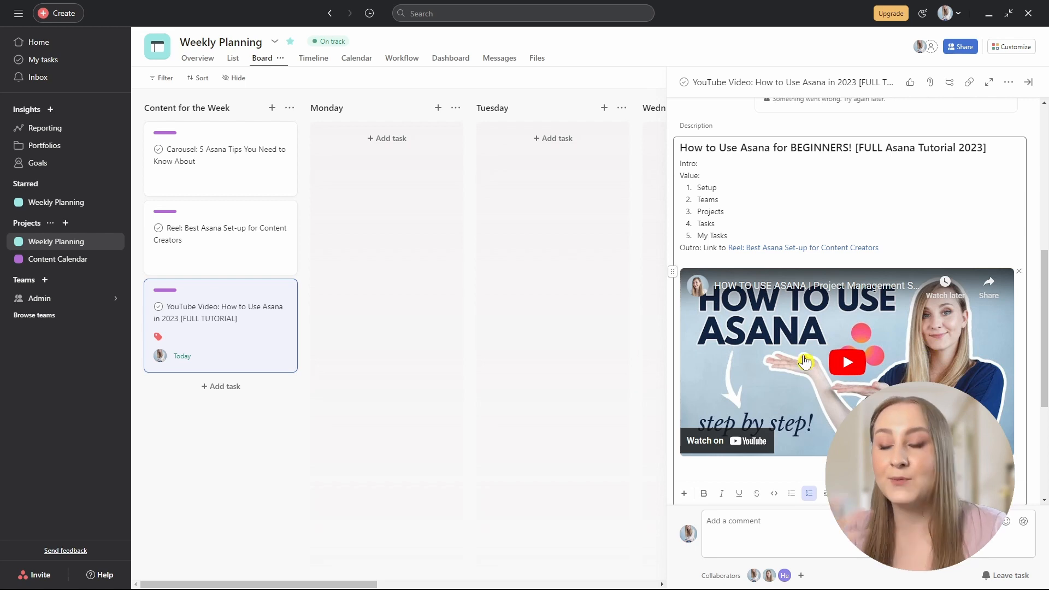
pyautogui.scroll(-2, 806, 355)
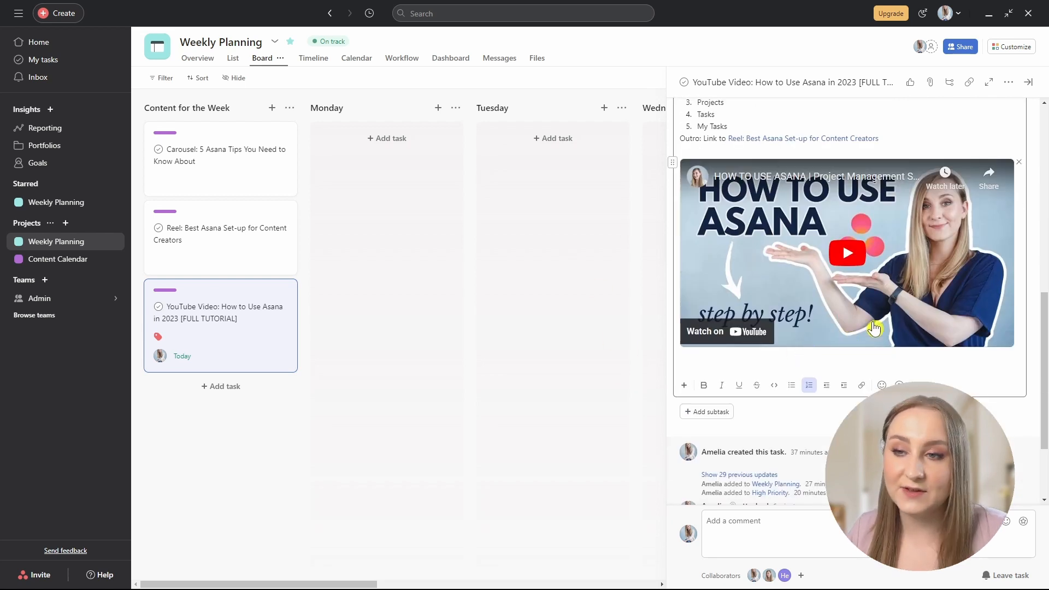
pyautogui.scroll(-2, 918, 328)
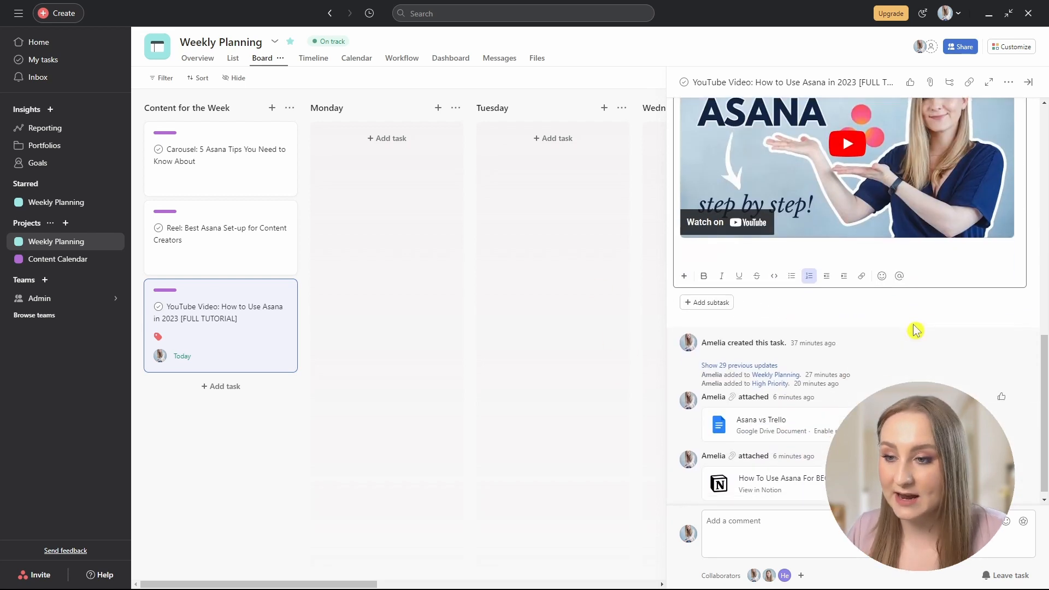
# Add a 'Write a script' subtask, view its details, and return to the YouTube Video task.
pyautogui.click(713, 305)
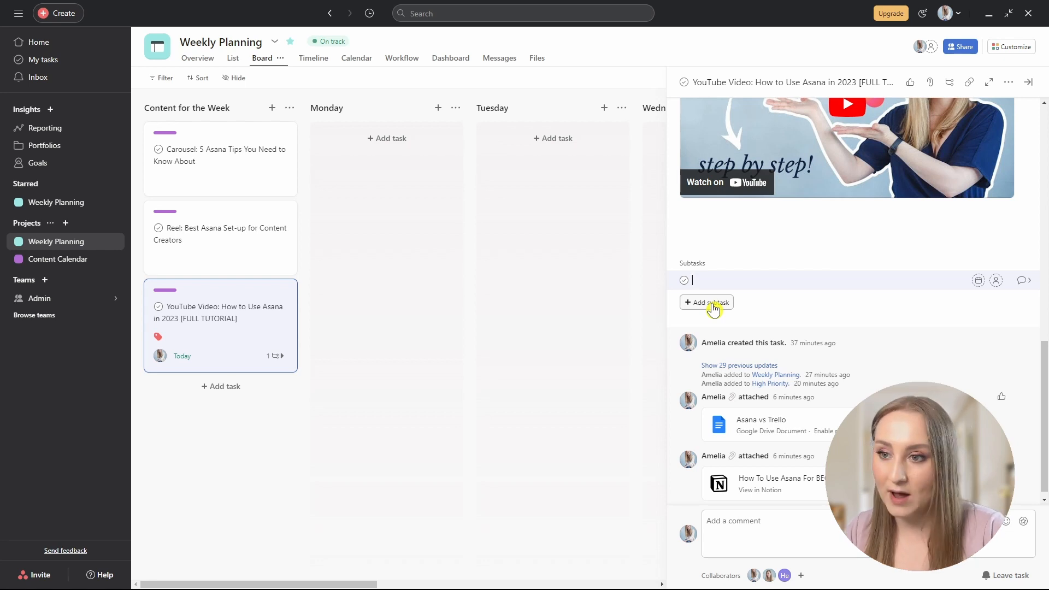
pyautogui.write('Writ')
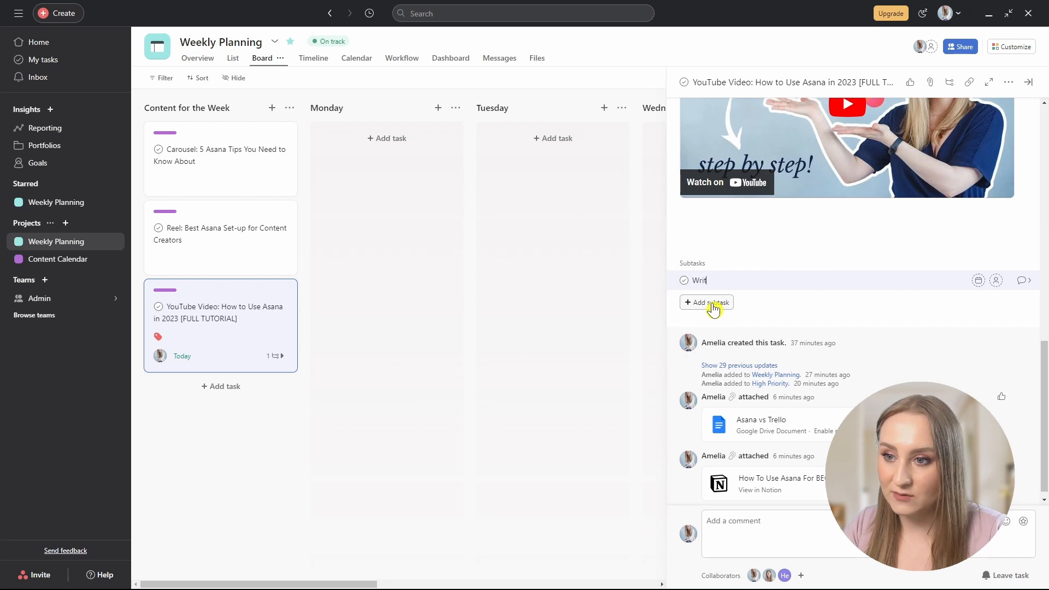
pyautogui.write('e a script')
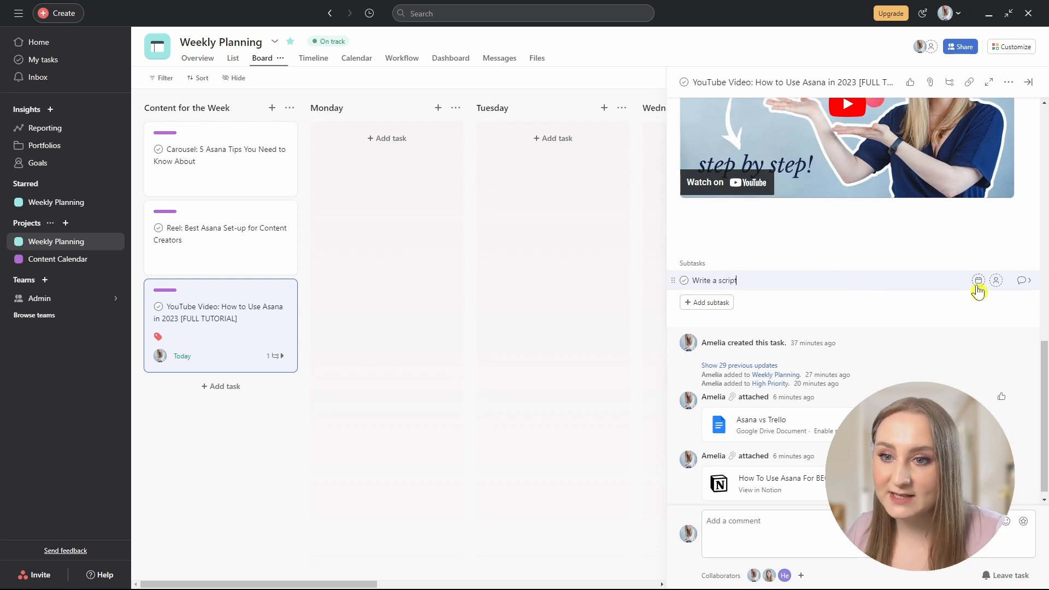
pyautogui.click(1025, 281)
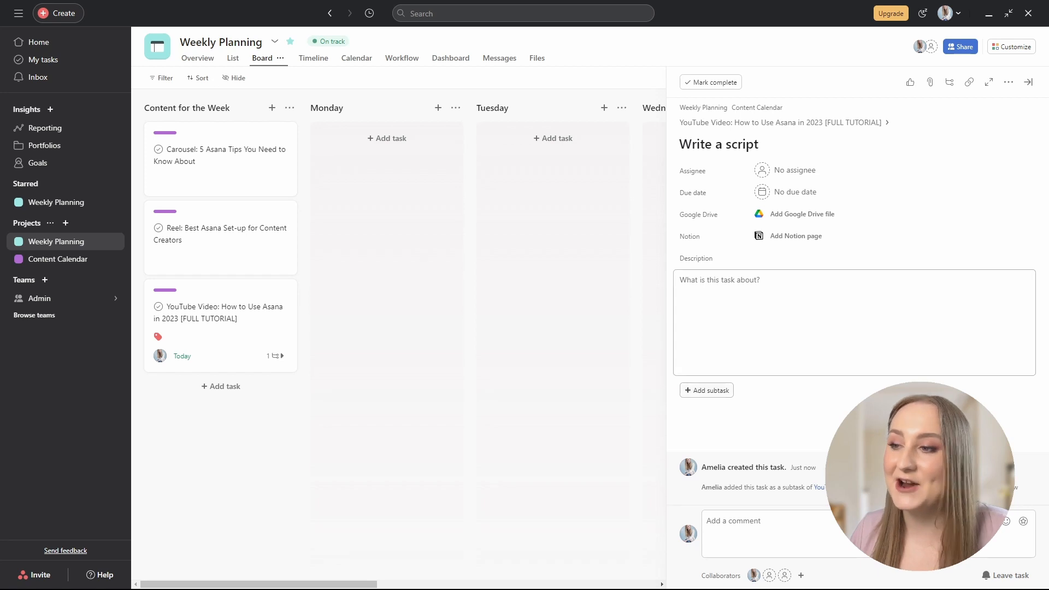
pyautogui.click(853, 122)
pyautogui.scroll(-10, 794, 218)
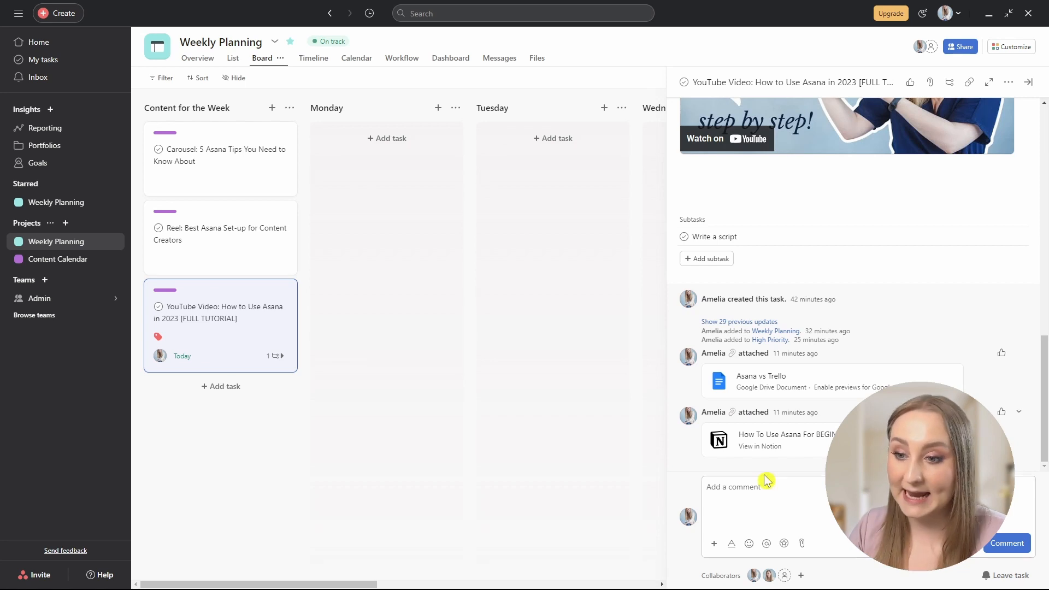
pyautogui.click(757, 489)
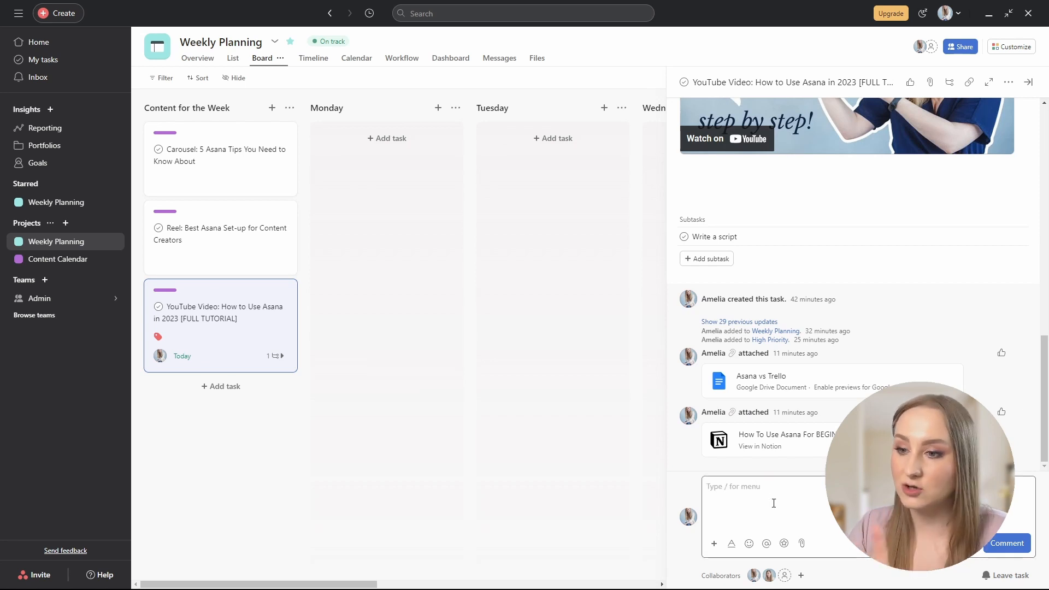
pyautogui.click(802, 543)
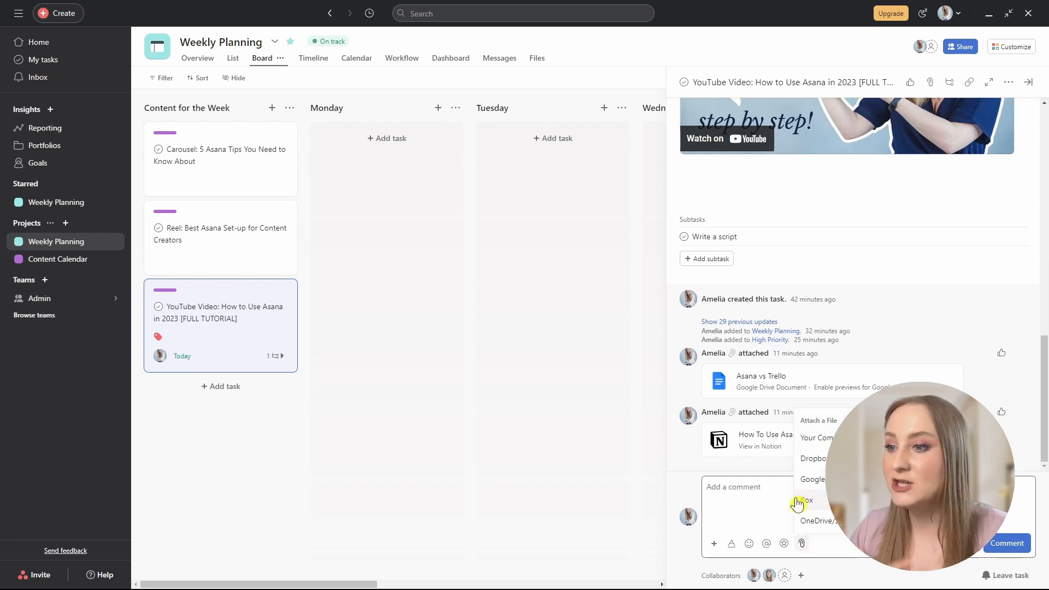
pyautogui.click(755, 485)
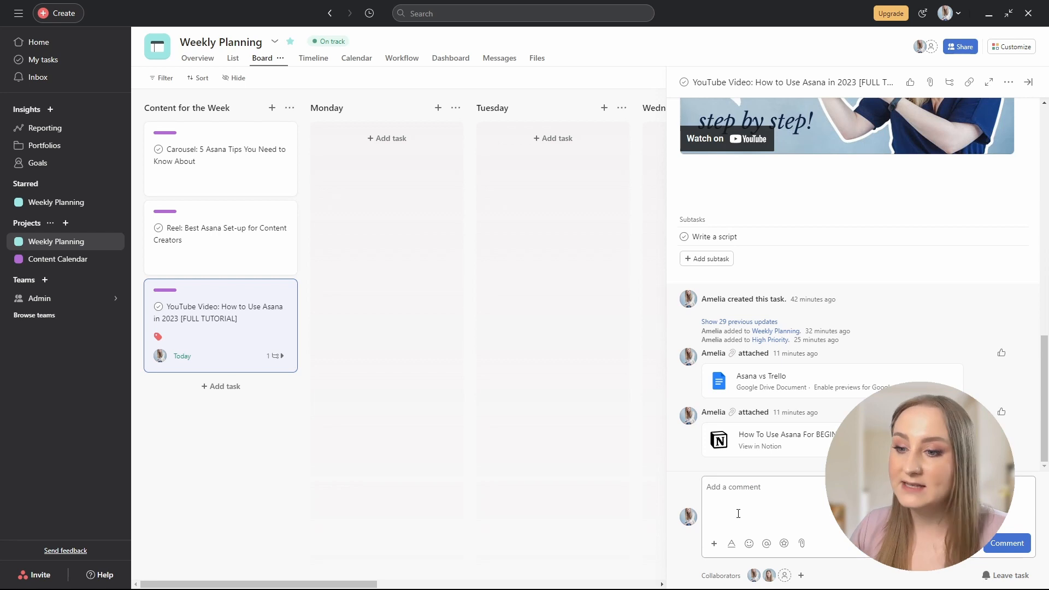
pyautogui.click(714, 544)
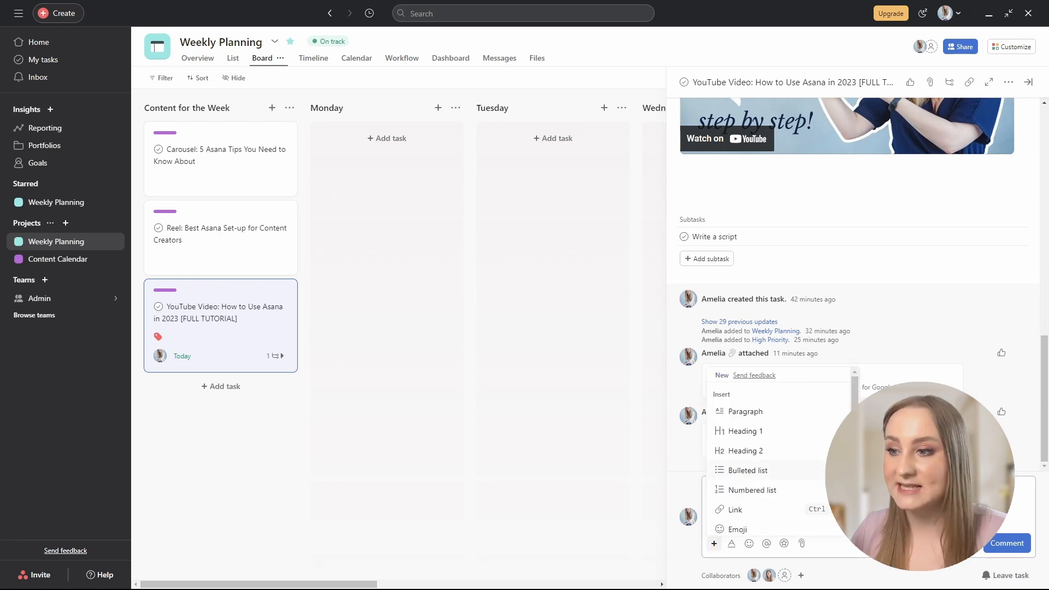
pyautogui.press('Escape')
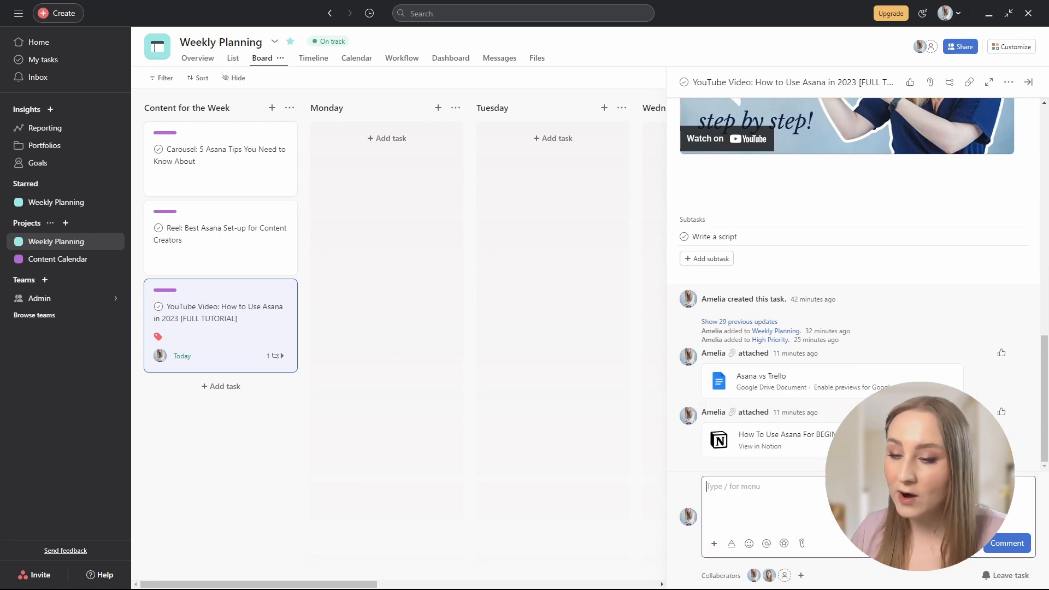
pyautogui.click(784, 544)
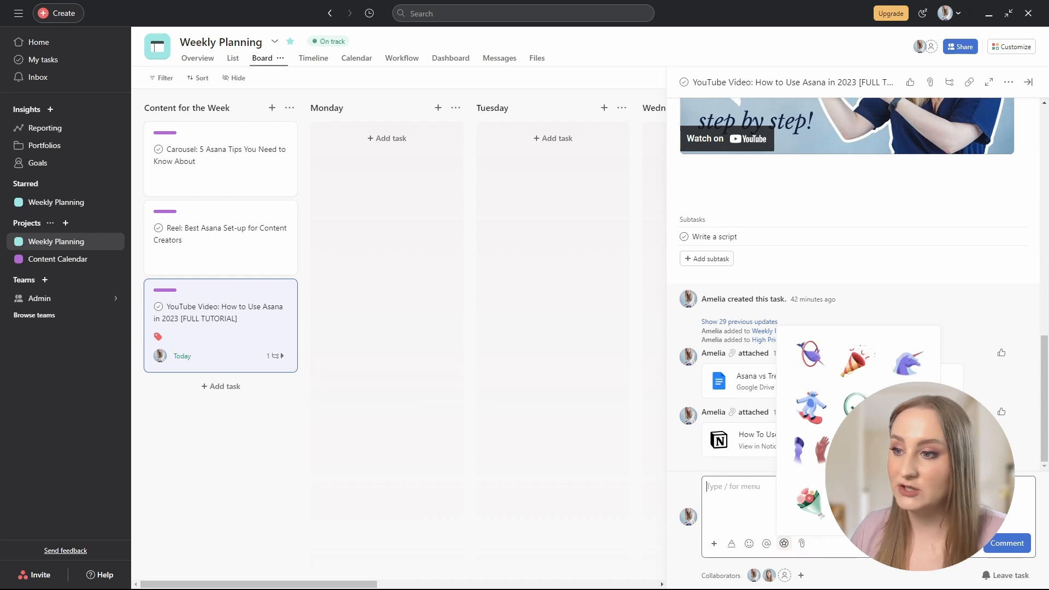
pyautogui.press('Escape')
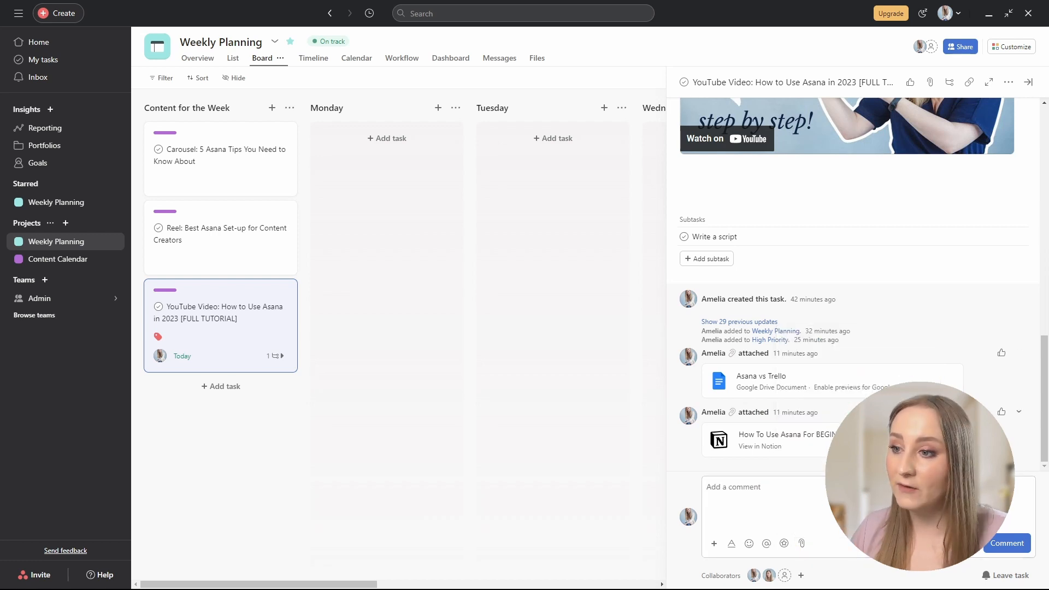
# Add the suggested teammate as a third collaborator on the YouTube Video task.
pyautogui.click(784, 577)
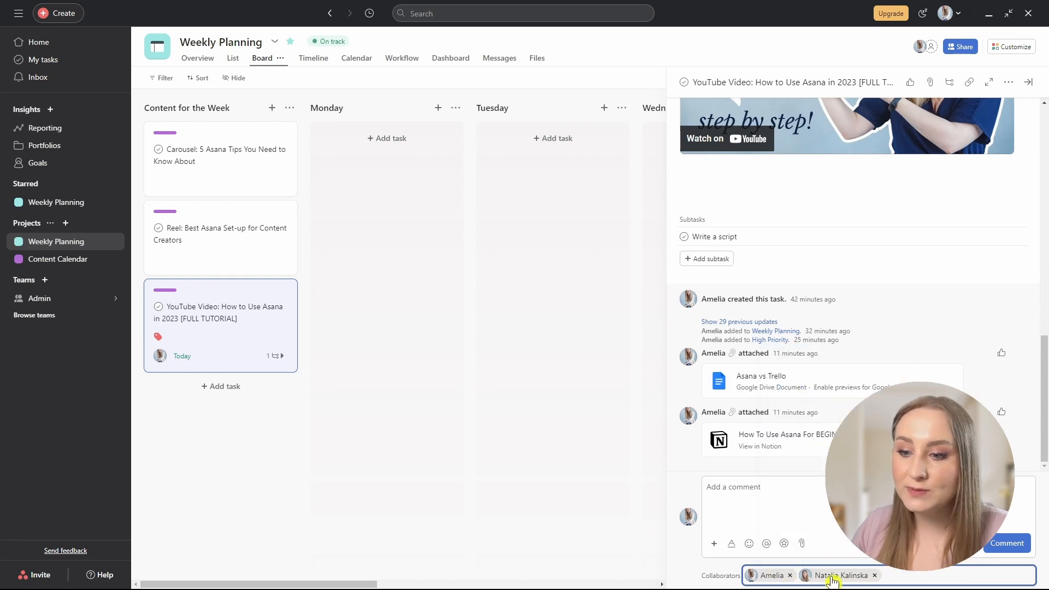
pyautogui.write('hey')
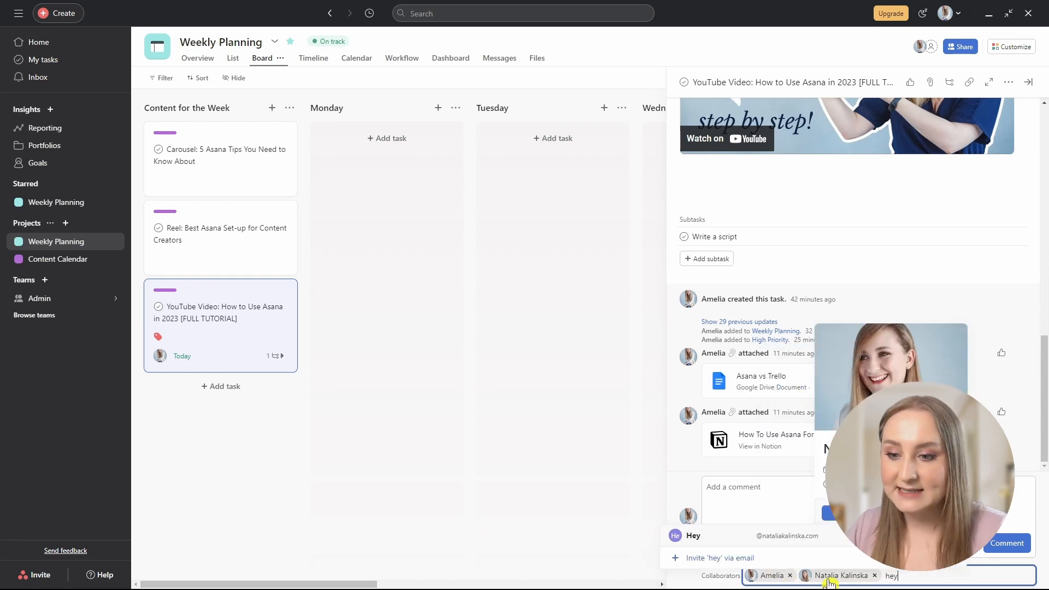
pyautogui.click(776, 539)
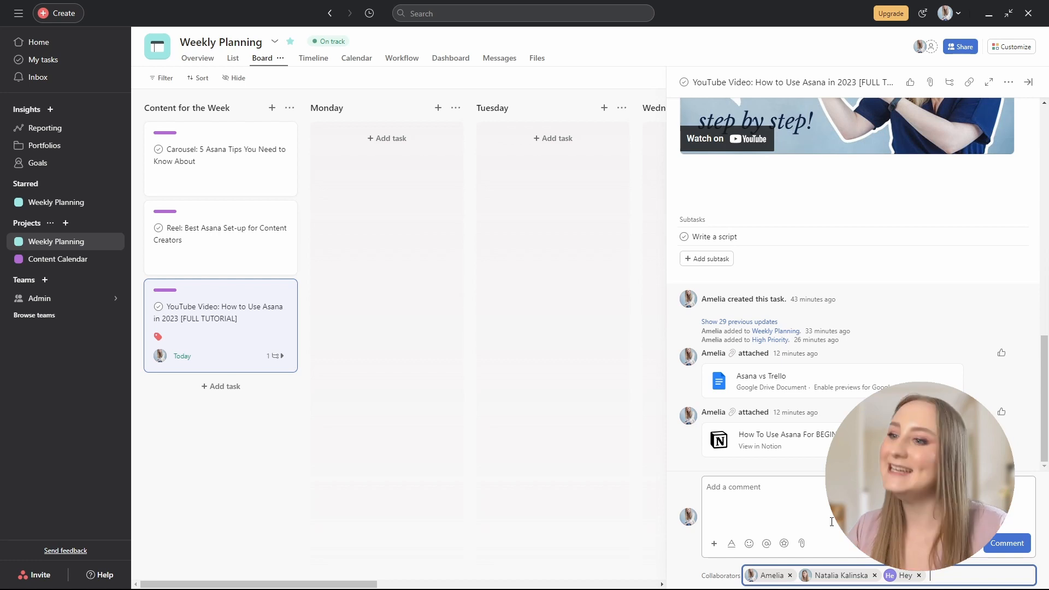
pyautogui.scroll(10, 907, 375)
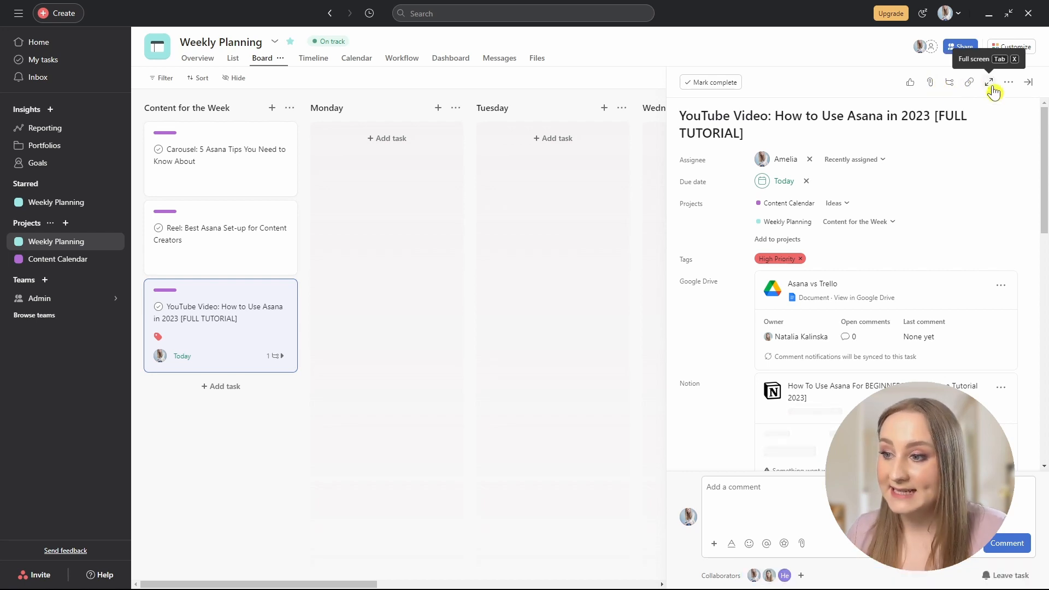
pyautogui.click(990, 83)
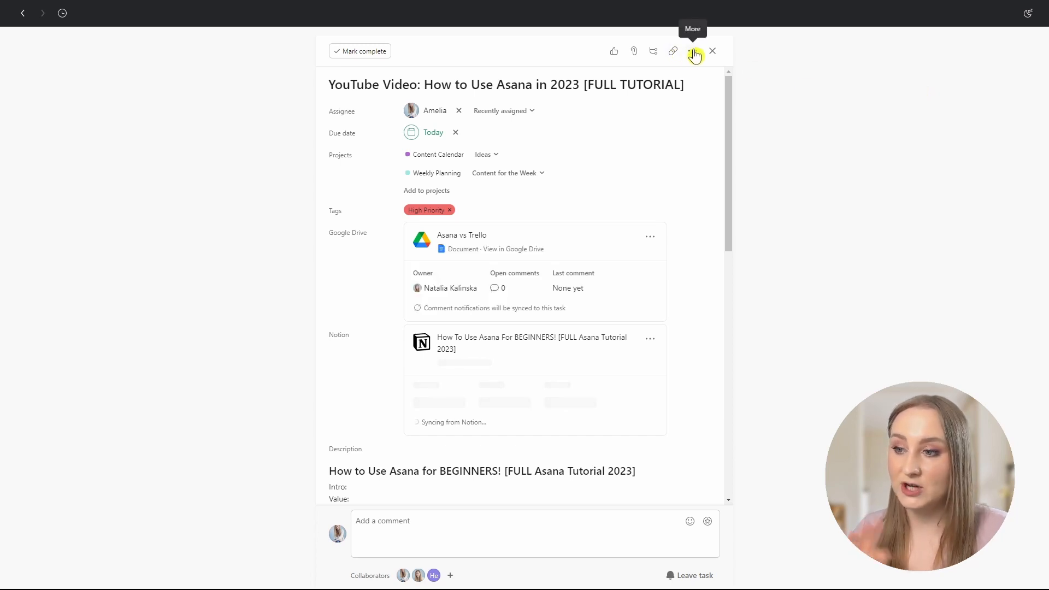
pyautogui.click(694, 53)
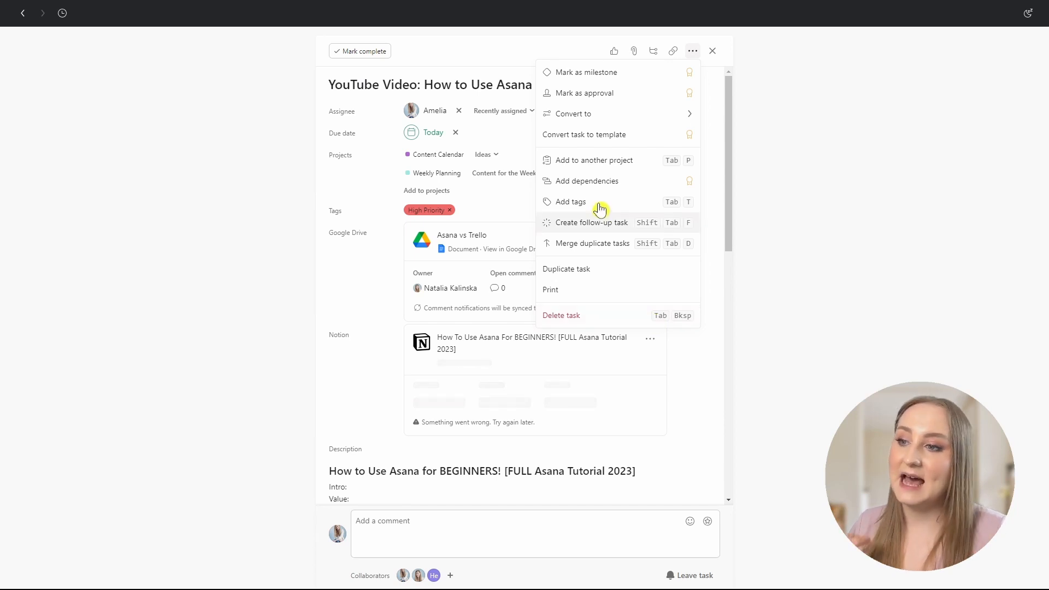
pyautogui.click(430, 68)
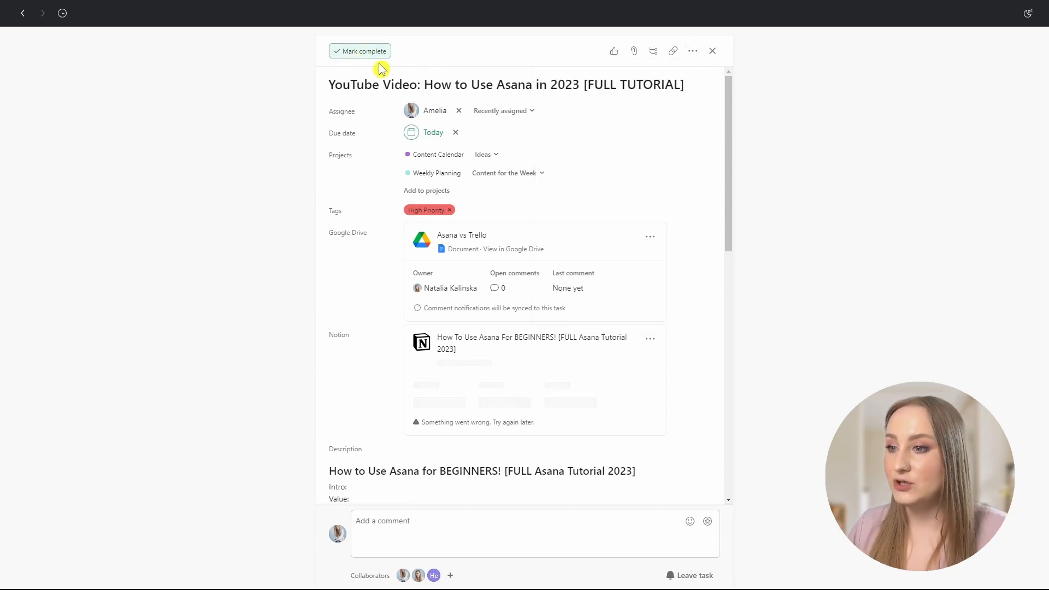
pyautogui.click(710, 52)
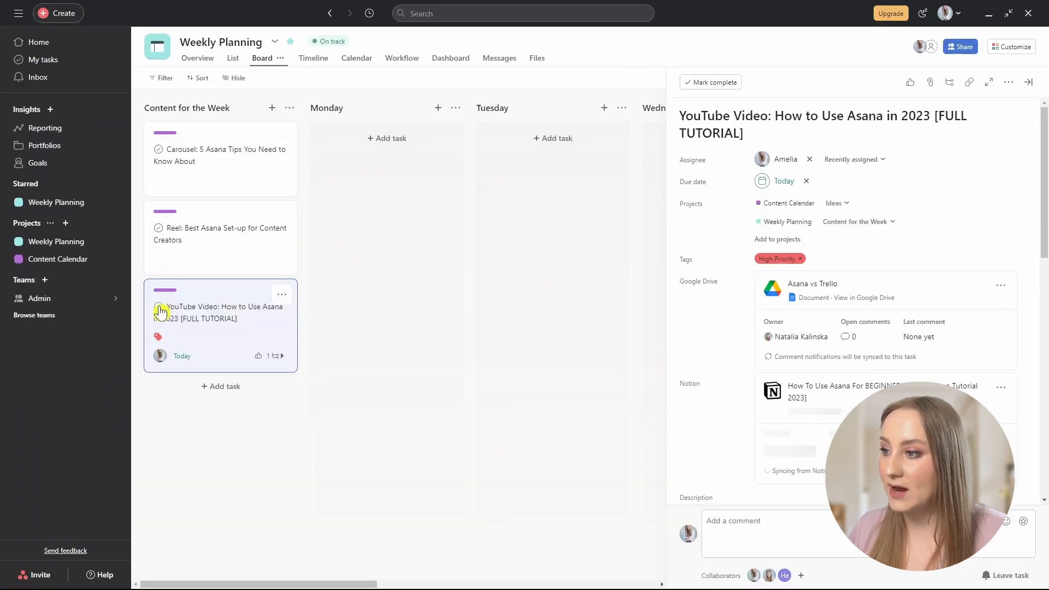
pyautogui.click(159, 310)
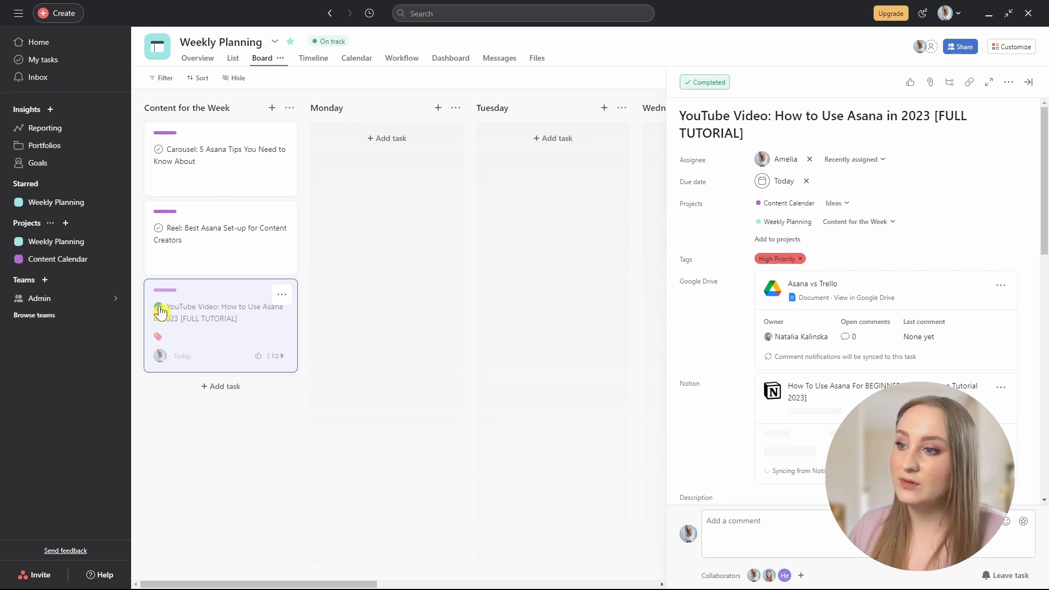
pyautogui.click(159, 229)
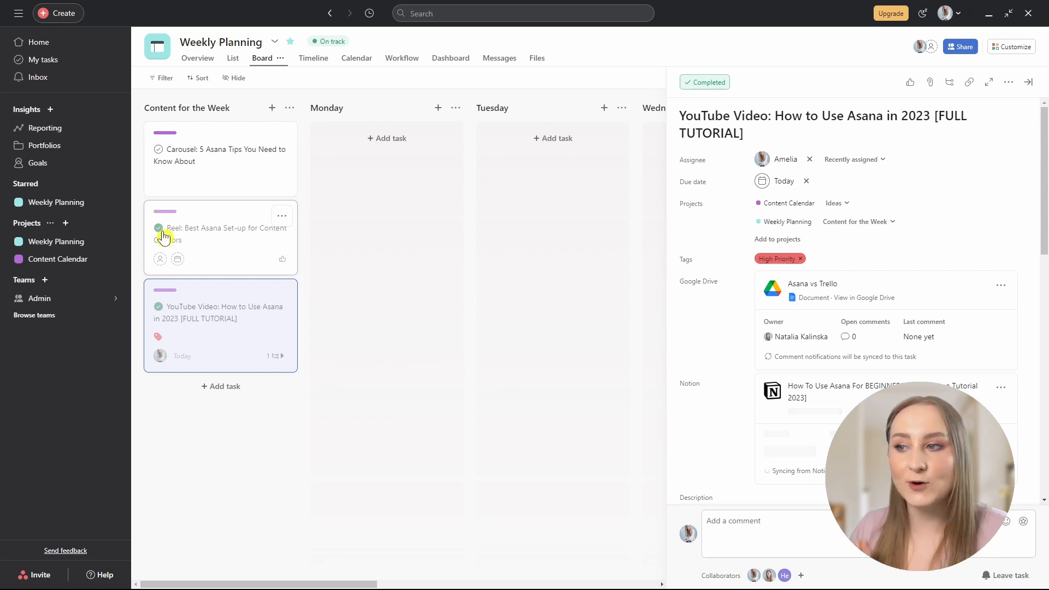
pyautogui.click(159, 230)
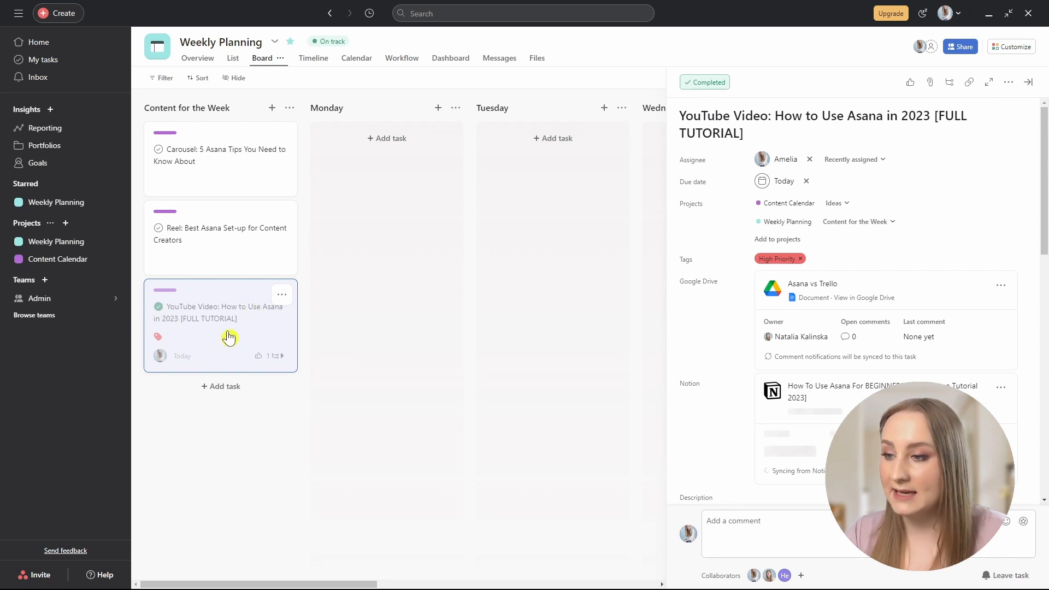
pyautogui.click(164, 82)
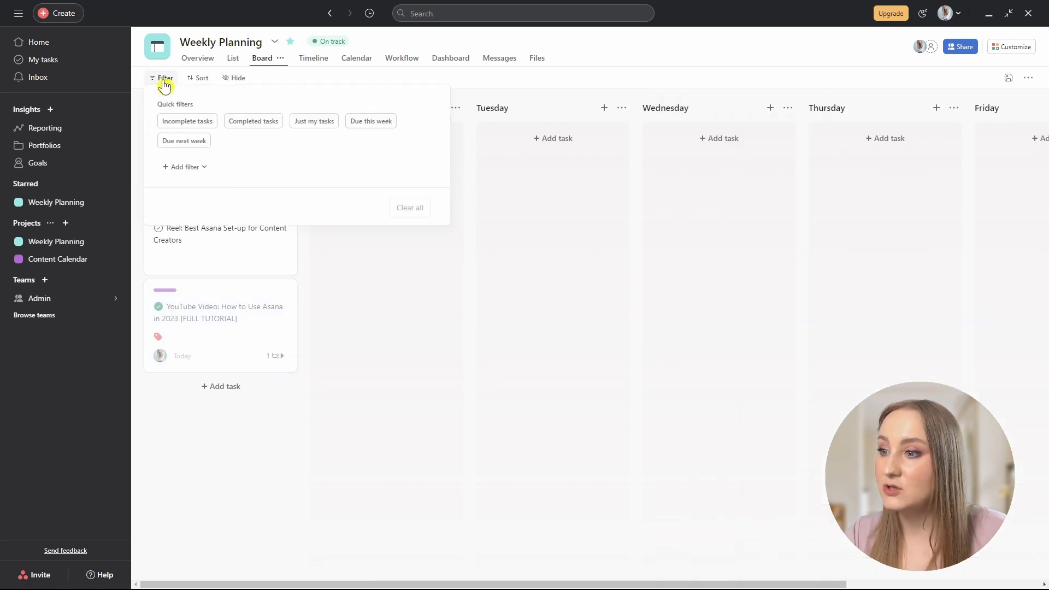
pyautogui.click(186, 122)
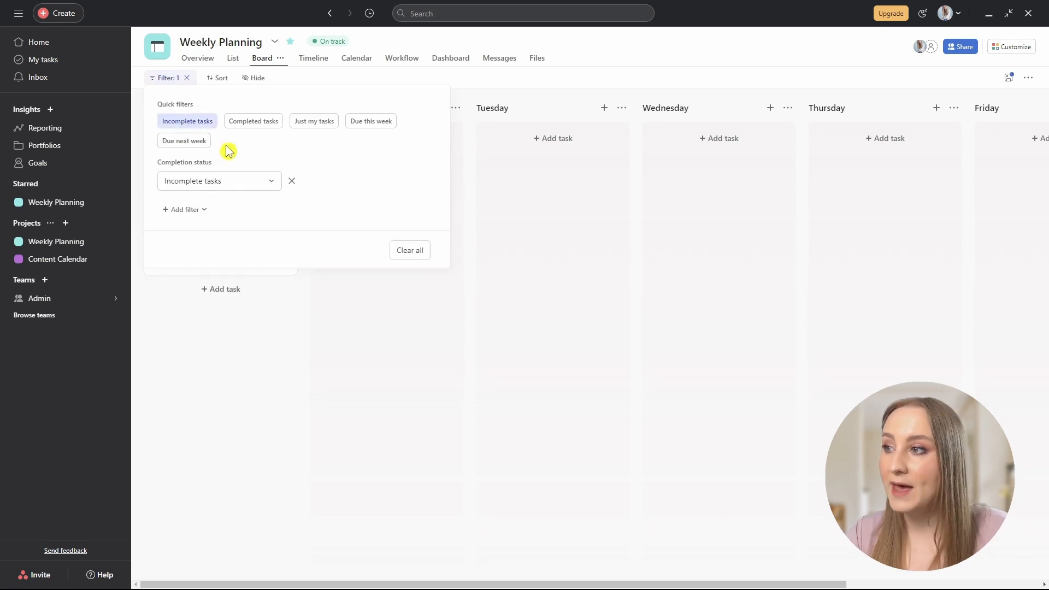
pyautogui.click(306, 367)
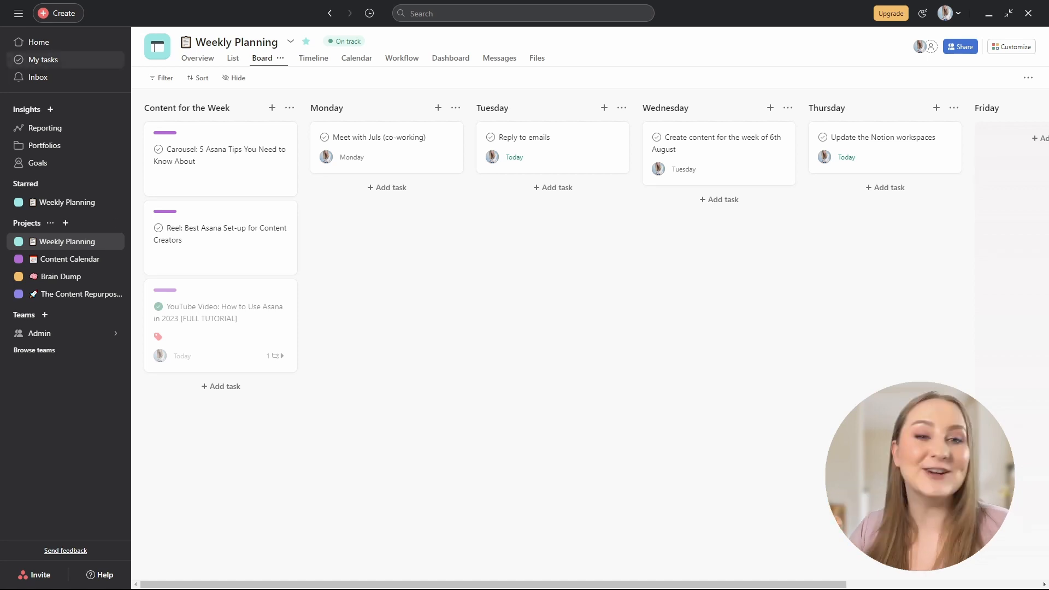
# In My tasks, move the flowers task into Do today and add a due-date move rule there.
pyautogui.click(42, 62)
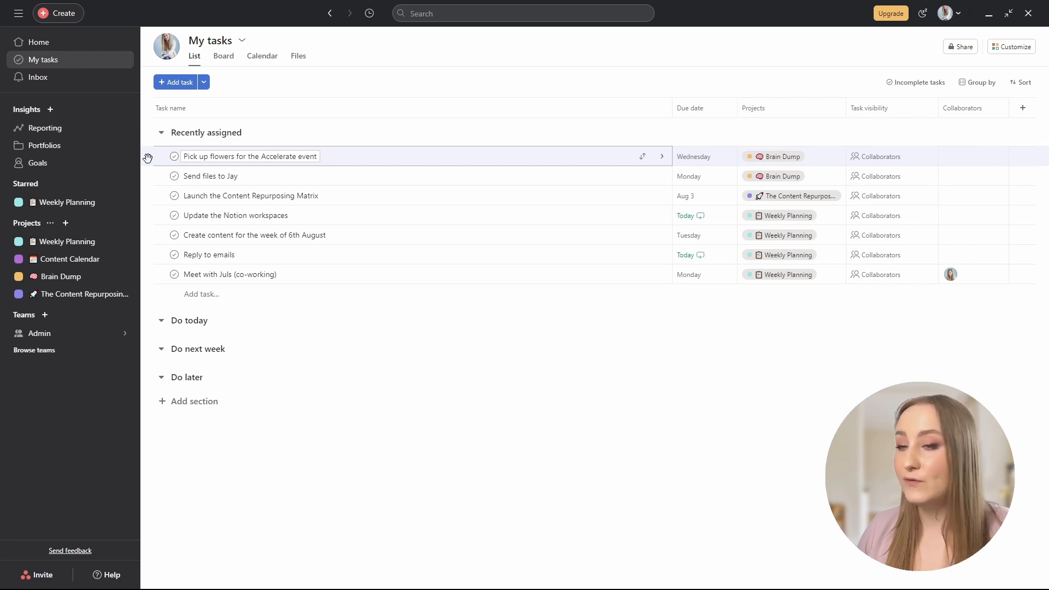
pyautogui.moveTo(148, 157); pyautogui.dragTo(187, 324)
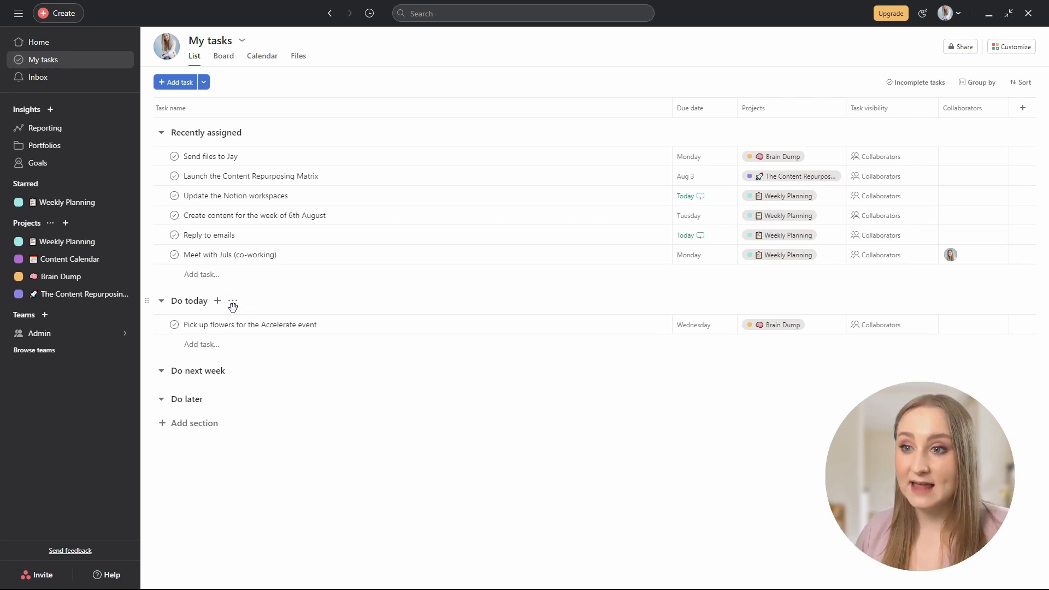
pyautogui.click(233, 303)
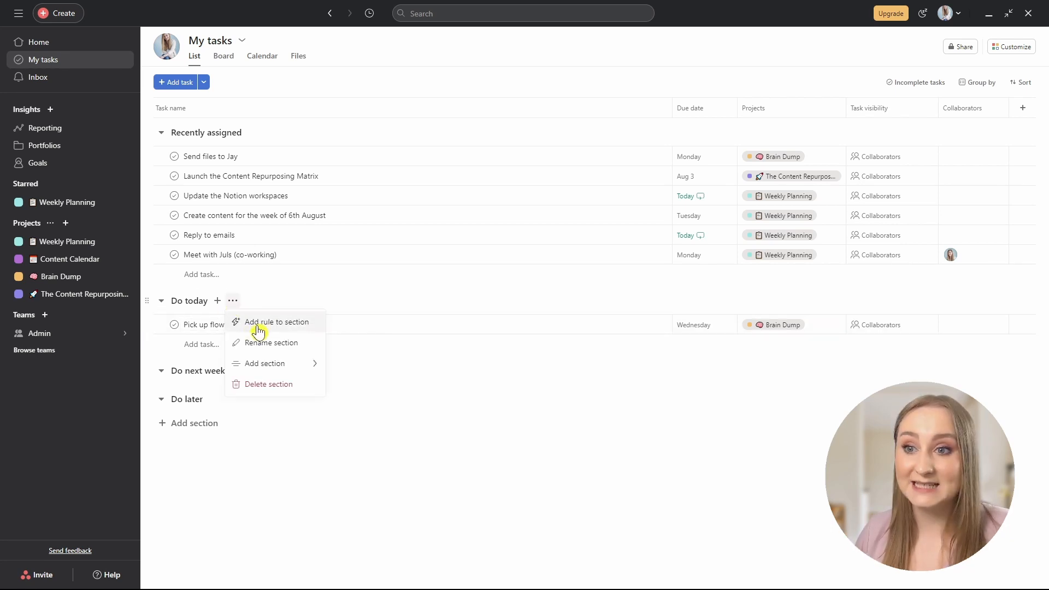
pyautogui.click(258, 330)
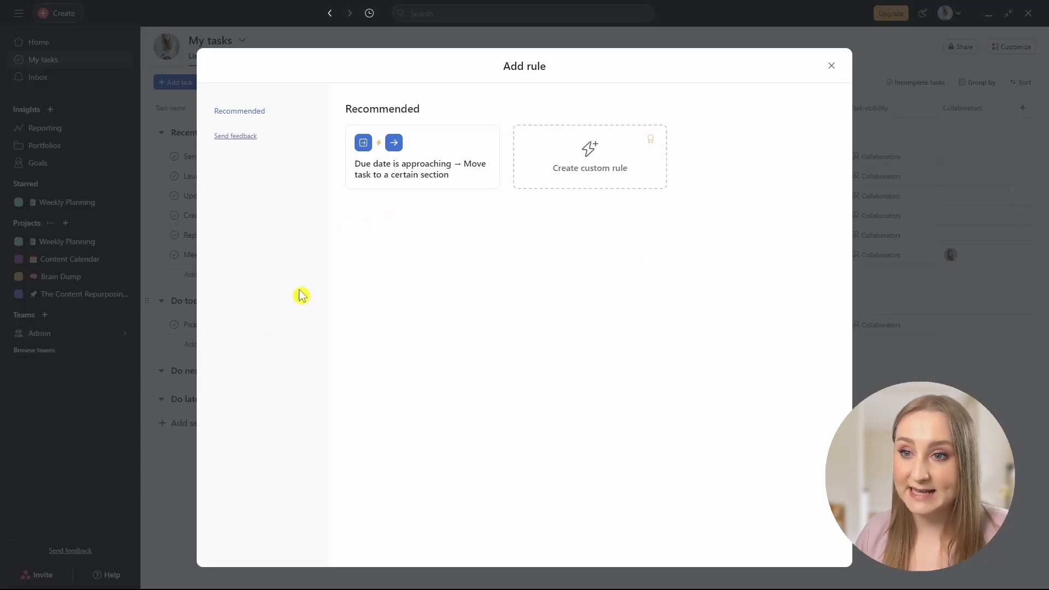
pyautogui.click(379, 156)
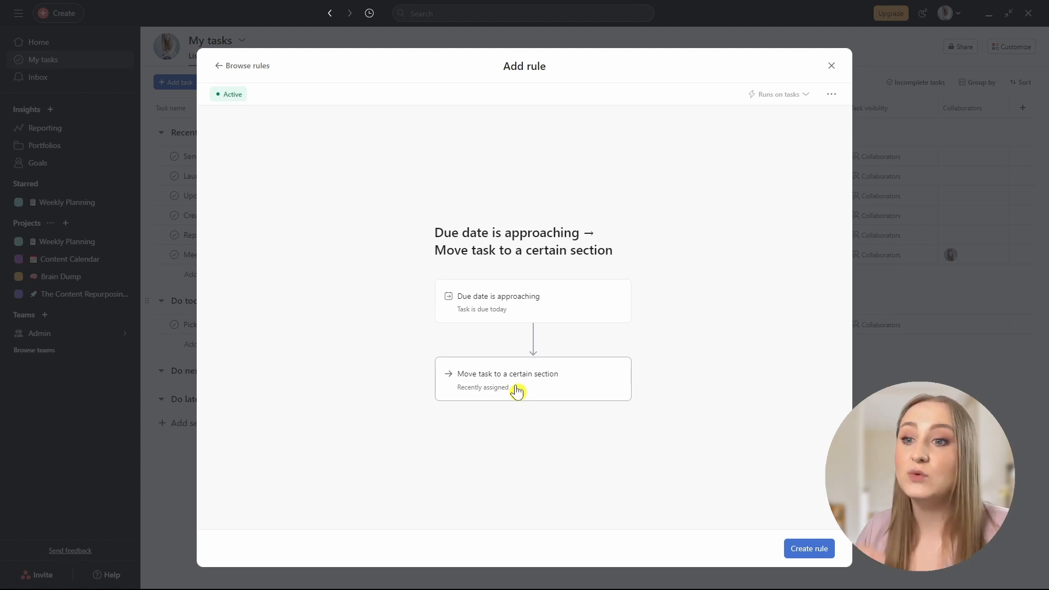
pyautogui.click(817, 553)
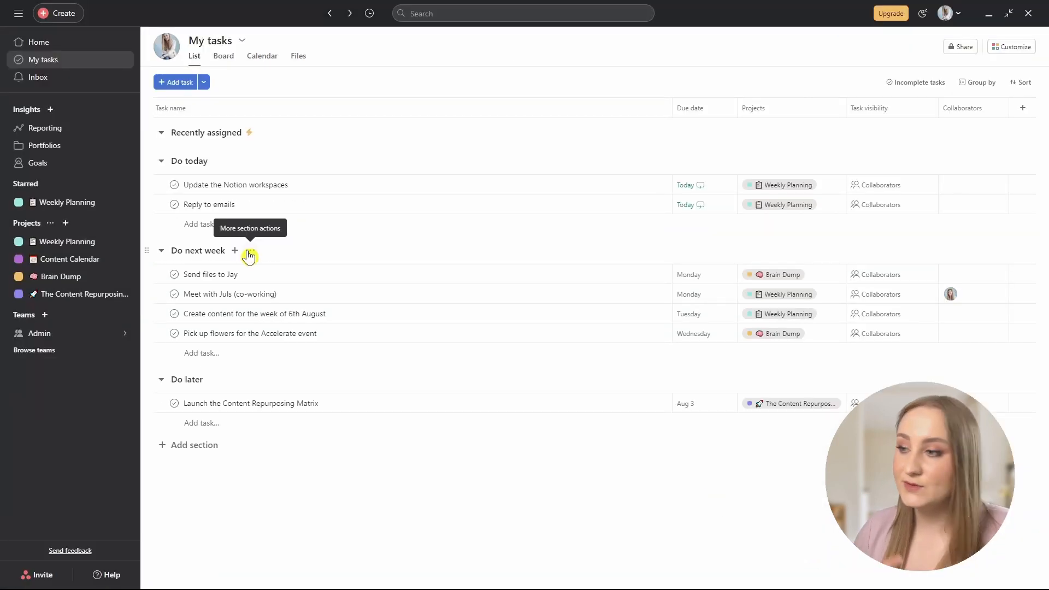
# Start a rule for the Do next week section, then dismiss it without adding one.
pyautogui.click(250, 253)
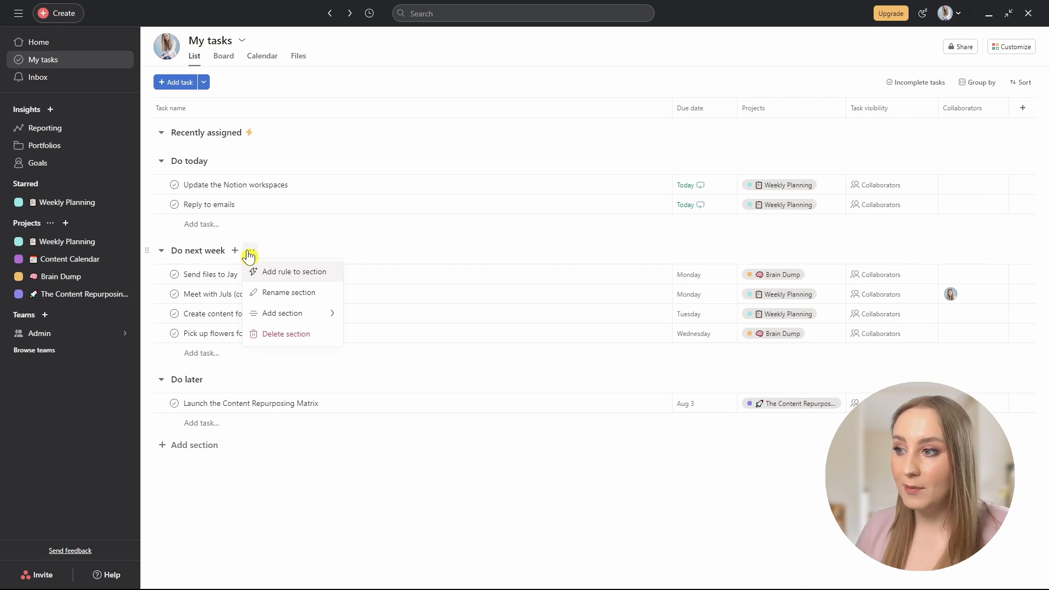
pyautogui.click(271, 278)
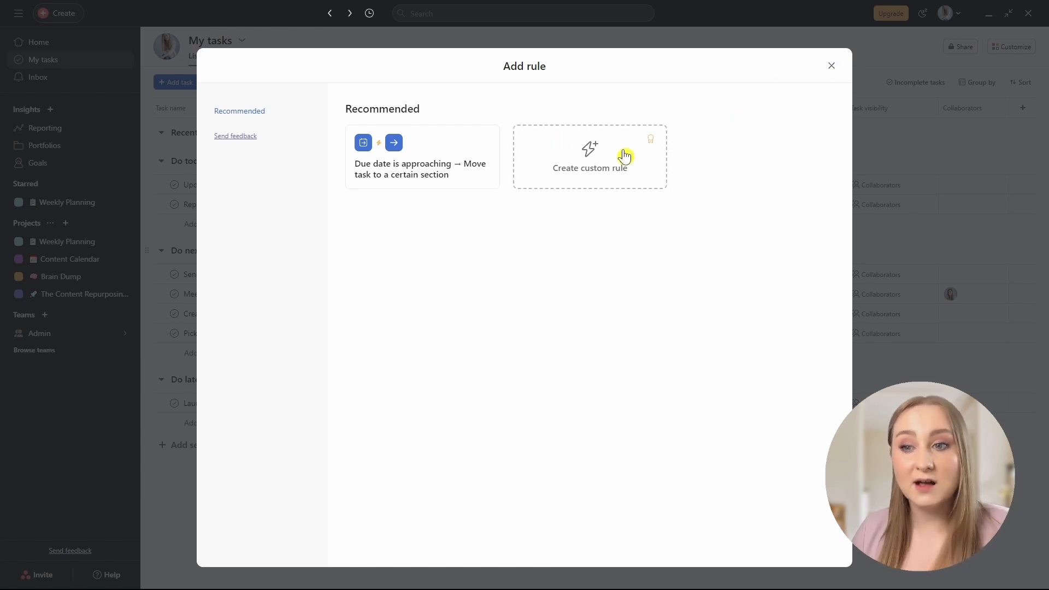
pyautogui.click(831, 66)
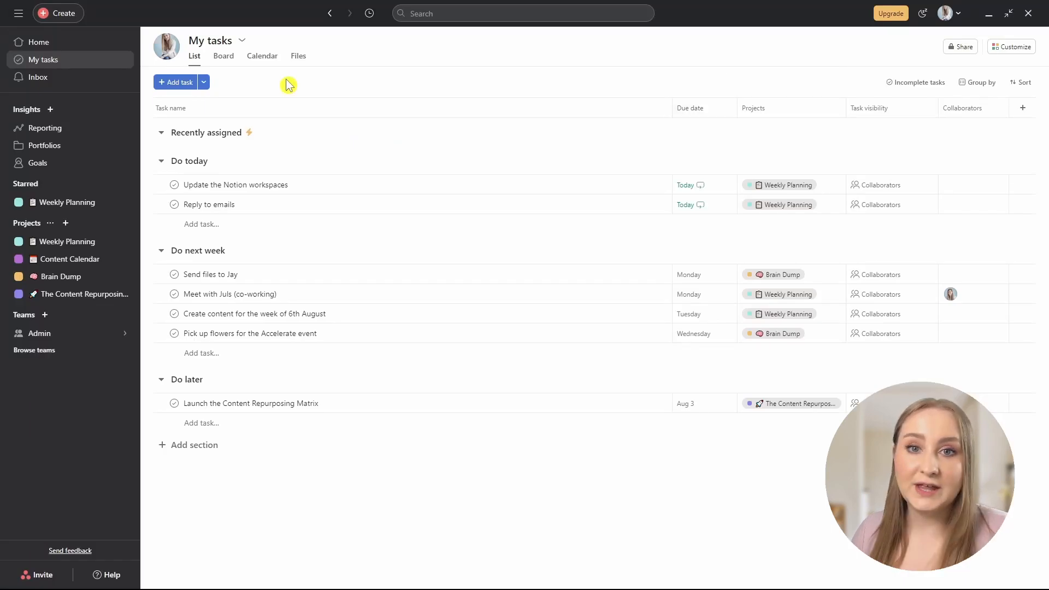
# Switch My tasks from Board to a July 2023 month calendar, then glance at Files.
pyautogui.click(224, 62)
pyautogui.click(250, 60)
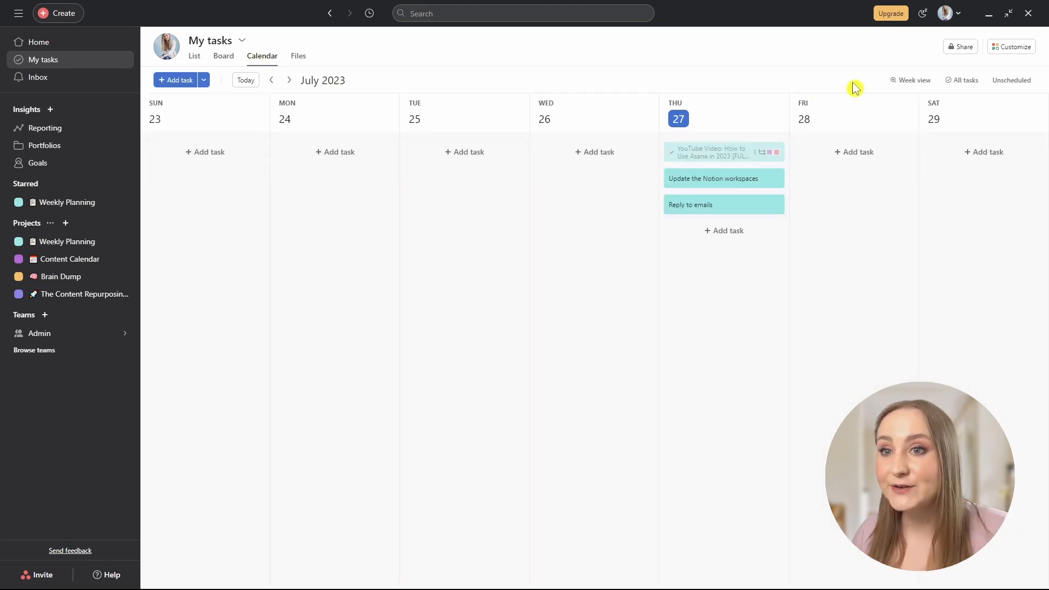
pyautogui.click(907, 82)
pyautogui.click(924, 122)
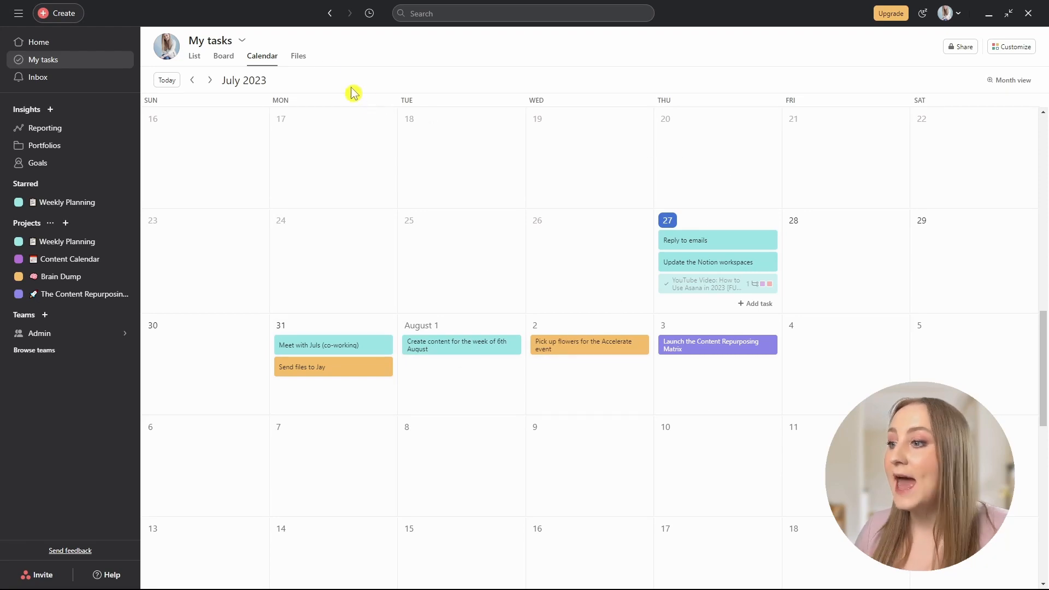
pyautogui.click(299, 59)
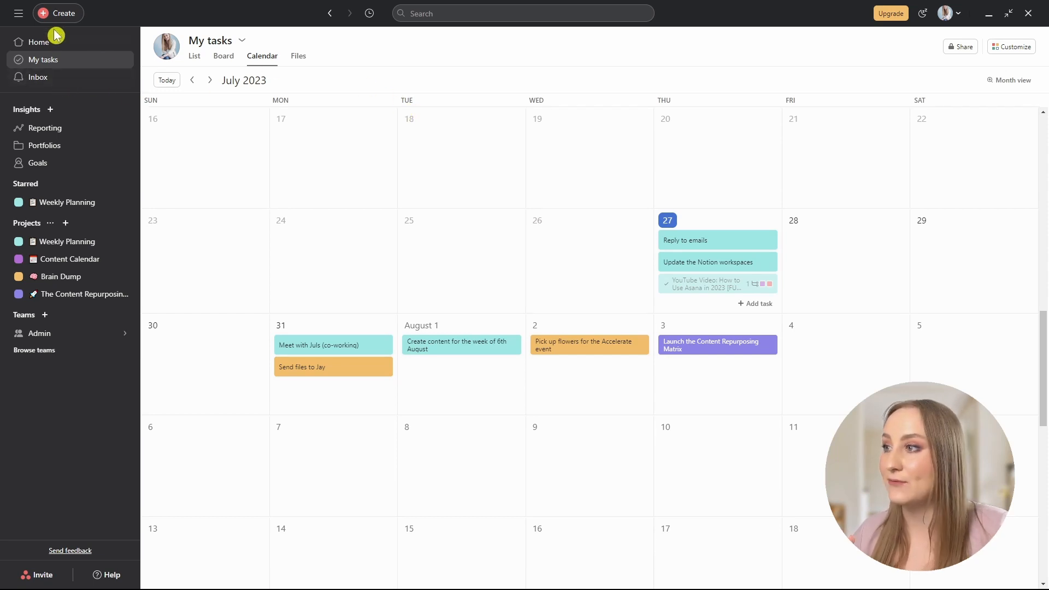
# On the Home page, browse the overdue, completed and upcoming task lists.
pyautogui.click(50, 46)
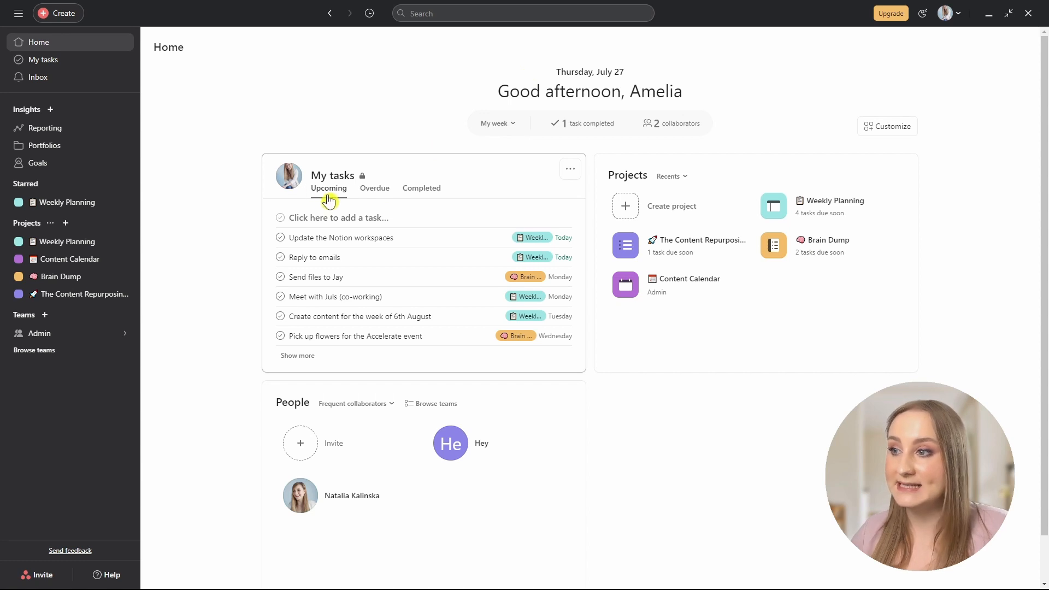
pyautogui.click(375, 194)
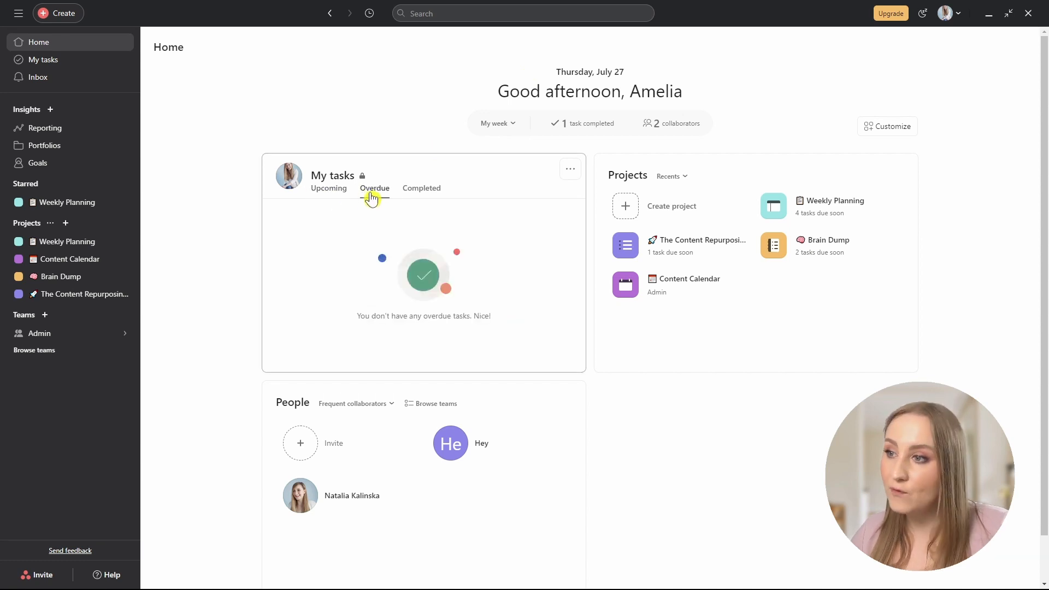
pyautogui.click(431, 192)
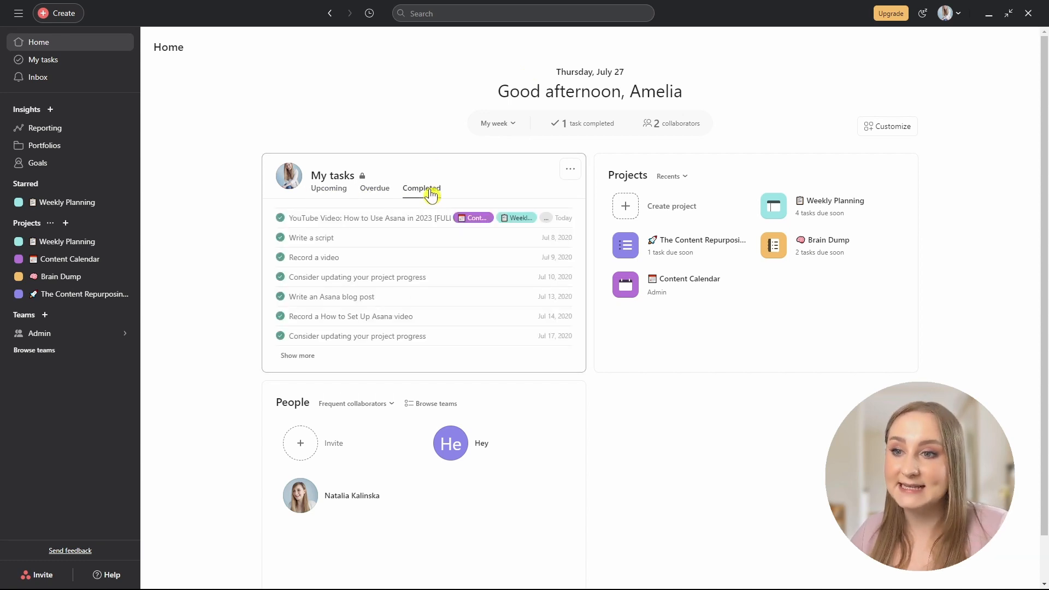
pyautogui.click(328, 190)
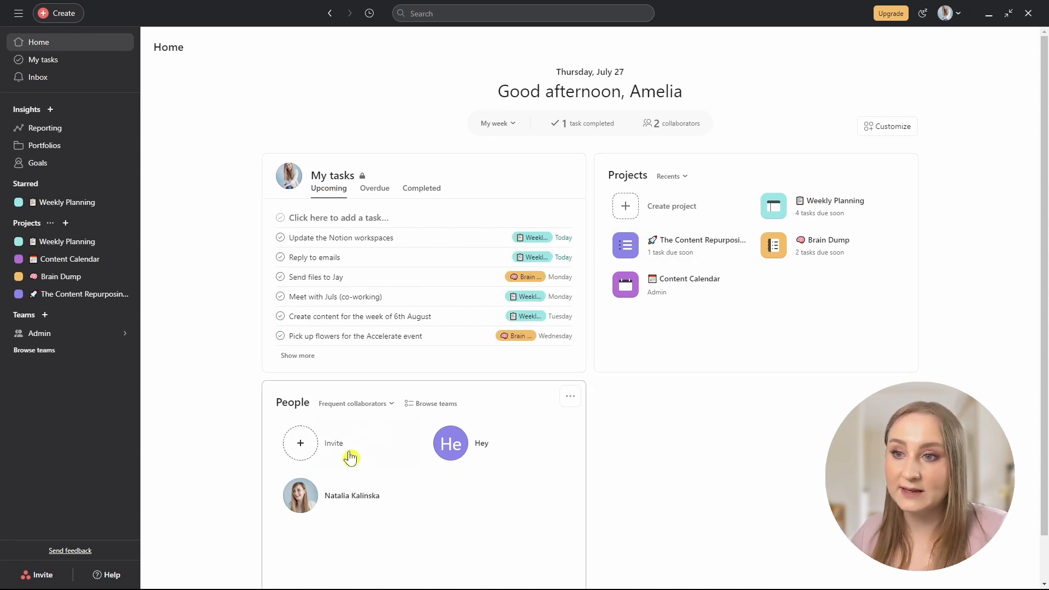
# Add a Private notepad widget to Home, start writing in it, then view the Inbox.
pyautogui.click(872, 127)
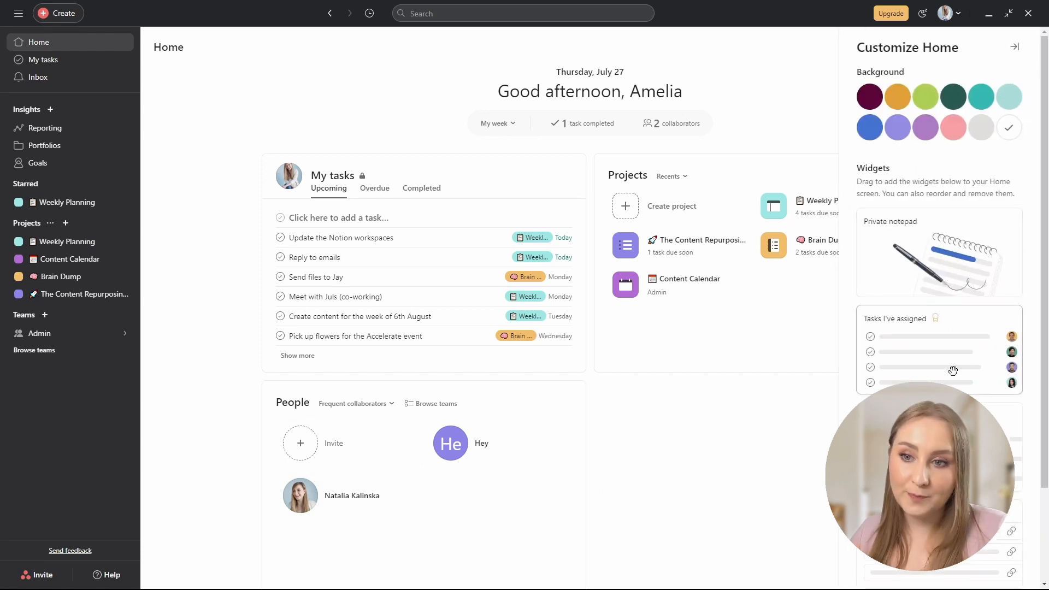
pyautogui.moveTo(907, 218); pyautogui.dragTo(664, 453)
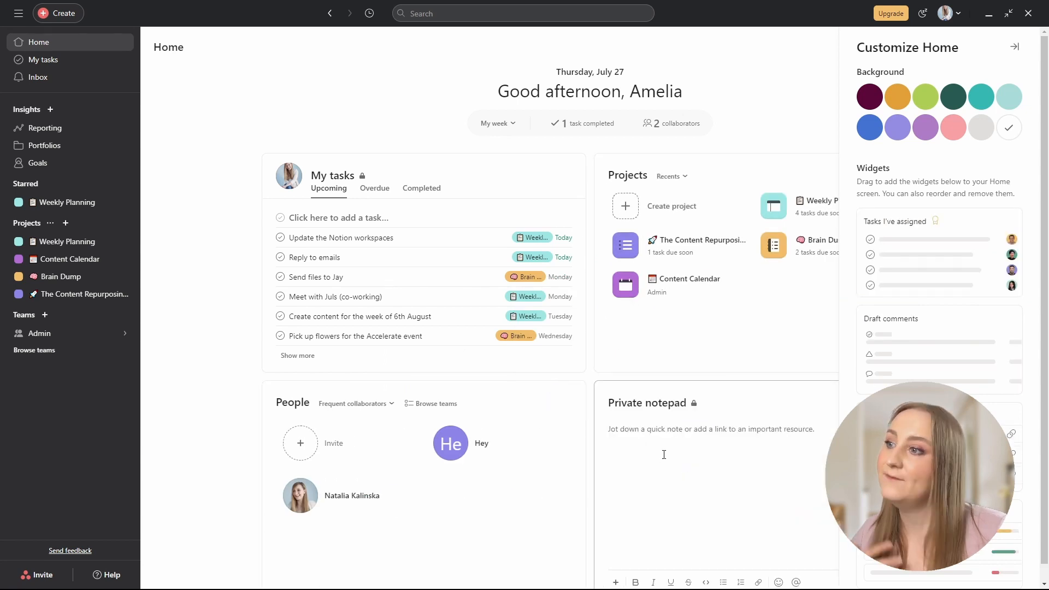
pyautogui.click(695, 490)
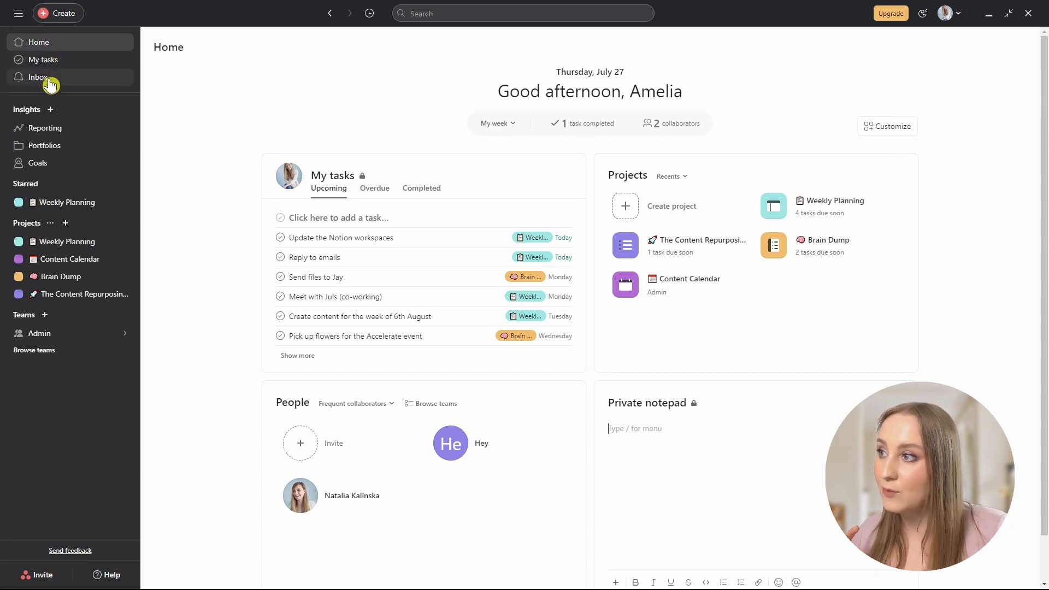
pyautogui.click(72, 87)
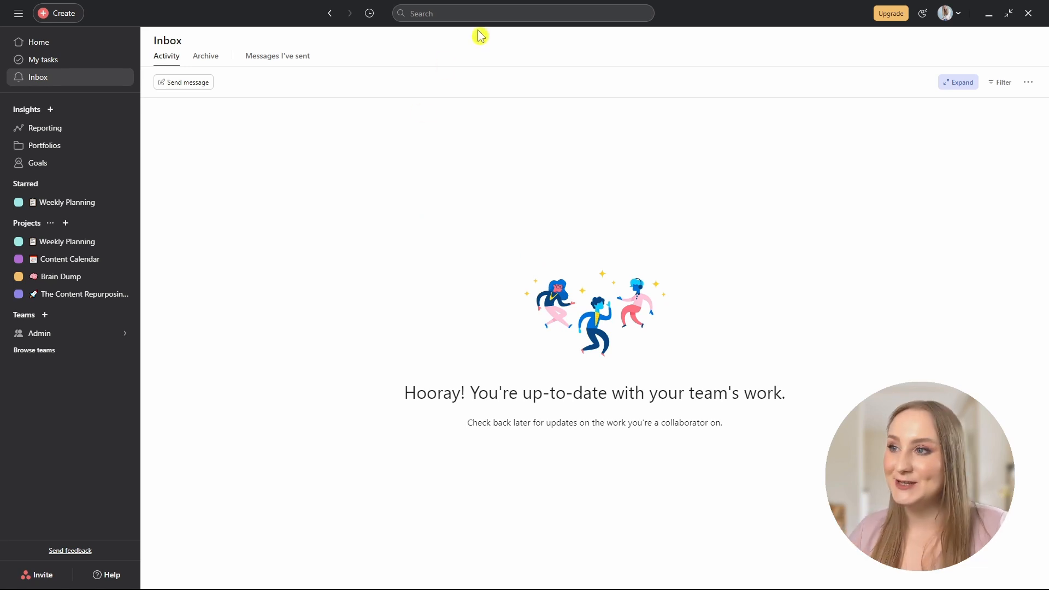
# Search the workspace for 'high' and open the High Priority tag's task list.
pyautogui.click(471, 10)
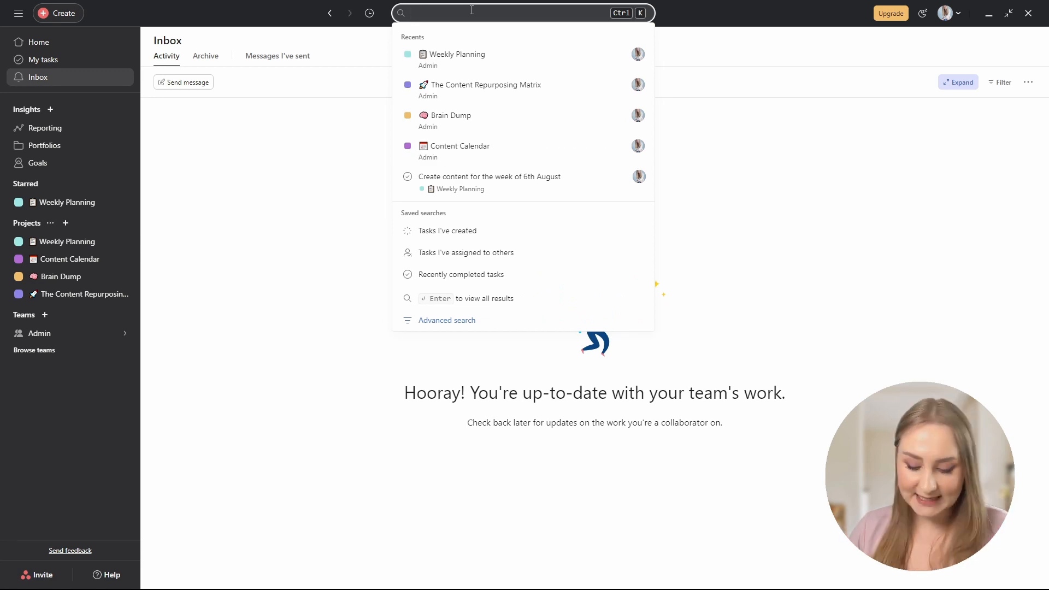
pyautogui.write('high')
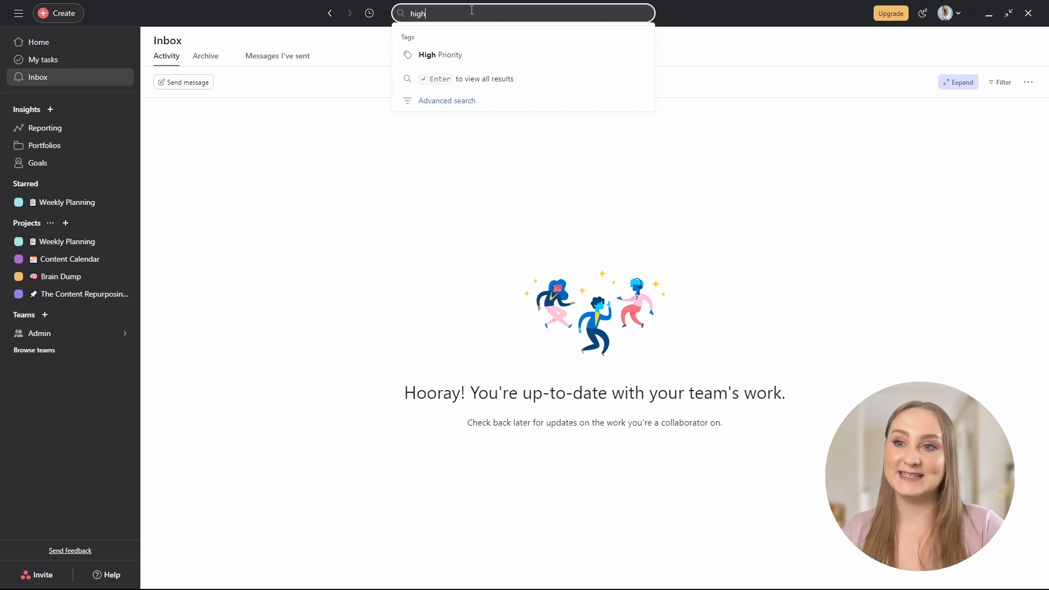
pyautogui.click(462, 59)
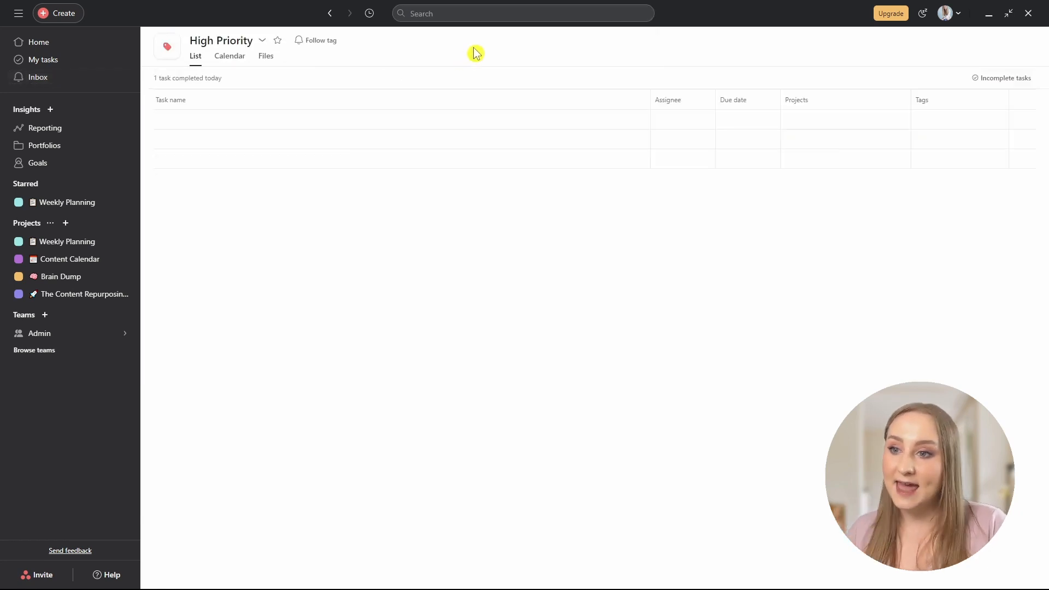